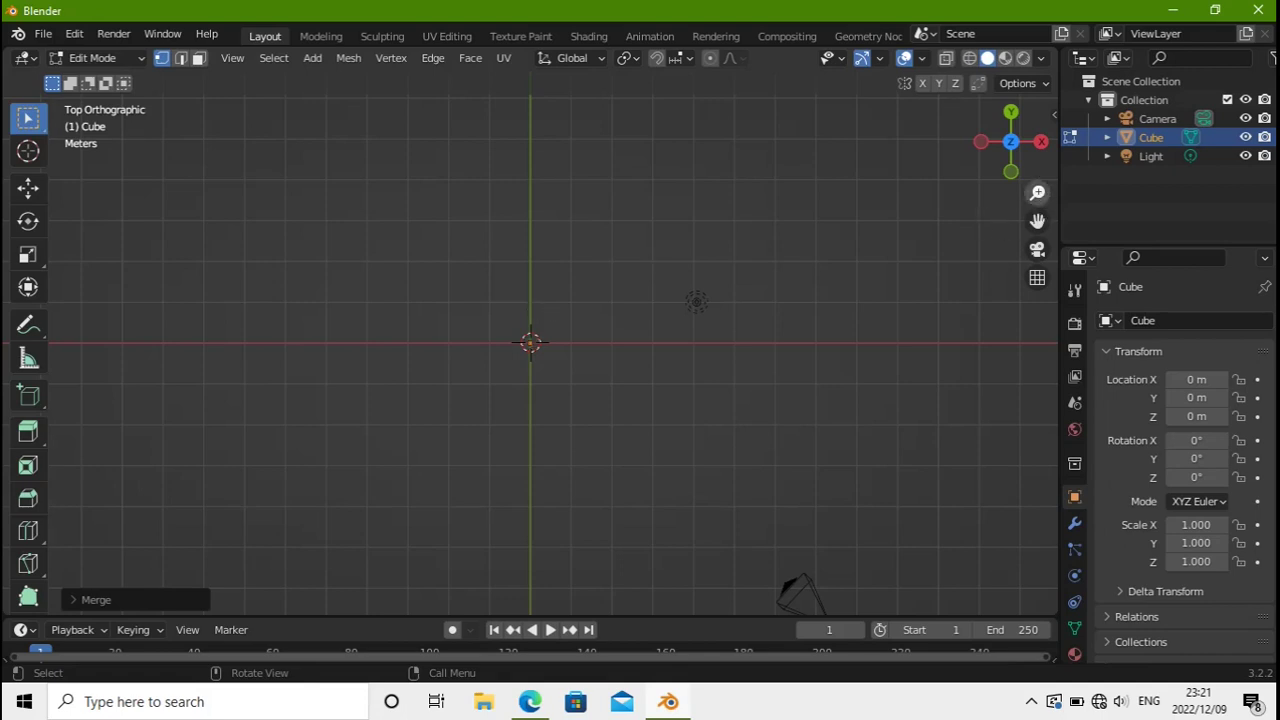
Extrude the vertex at the origin 6 m along the Y axis
left_click_drag(1037, 192, 1037, 228)
key("e")
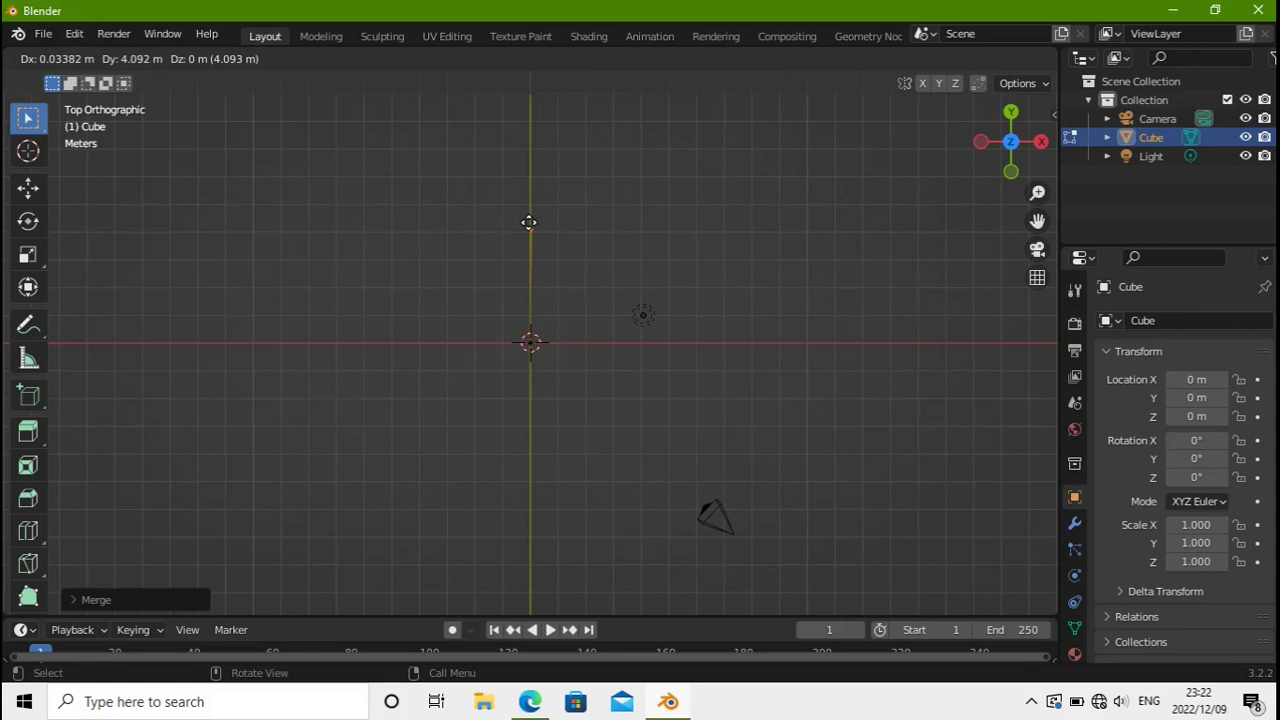
type("y")
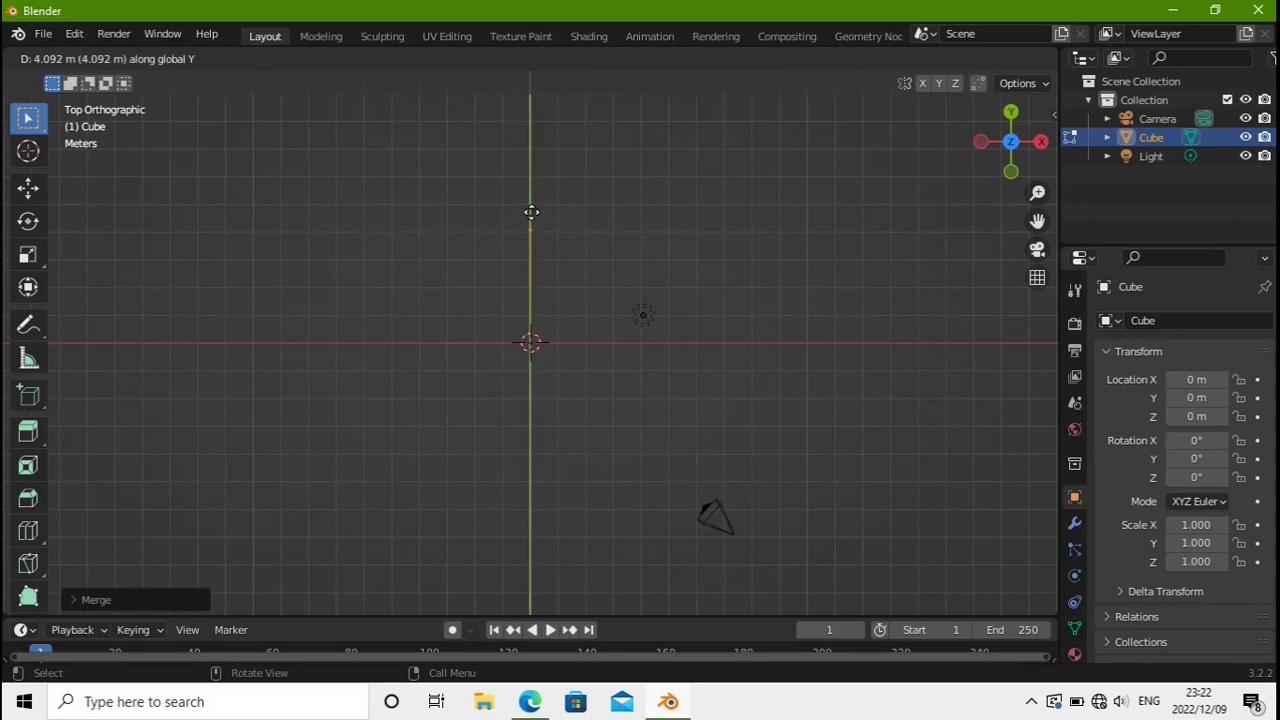
type("6")
key("Return")
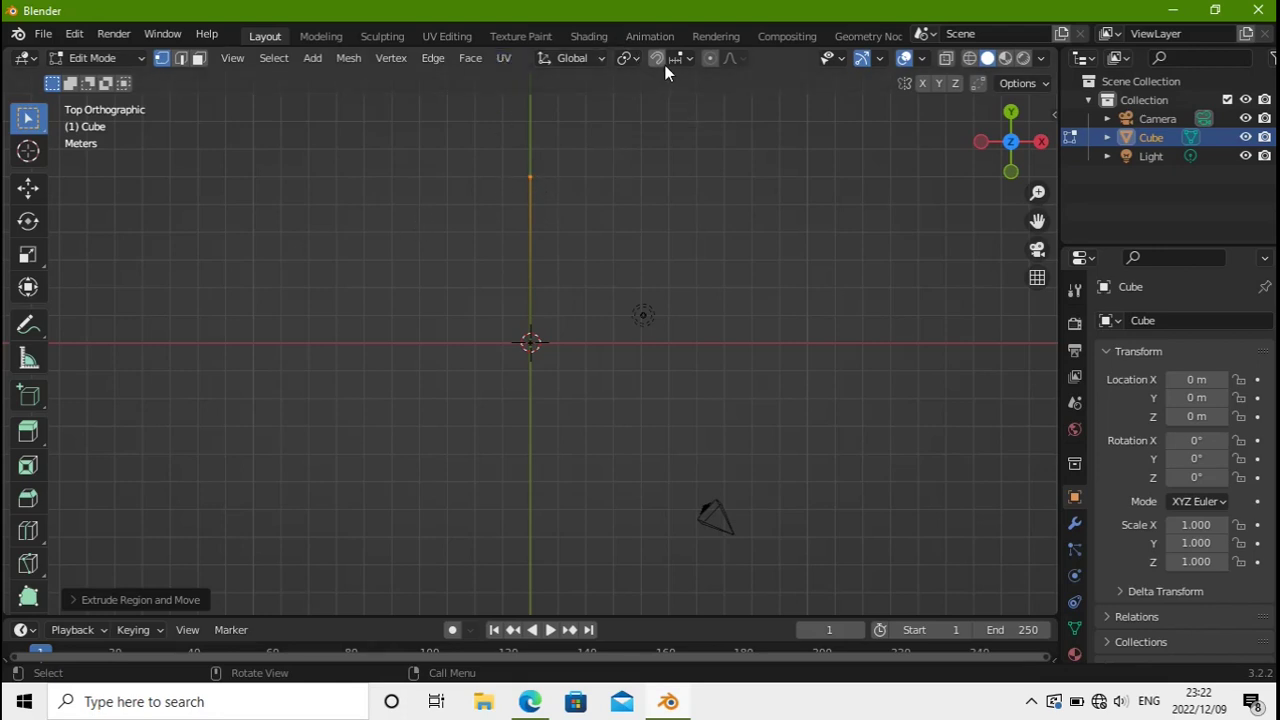
Set the transform pivot point to the 3D cursor and enable snapping to vertices
left_click(632, 60)
left_click(690, 99)
left_click(656, 58)
left_click(686, 58)
left_click(632, 133)
Extrude the origin vertex 6 m along X and rotate the new end vertex 30° around the 3D cursor
left_click(540, 343)
type("e")
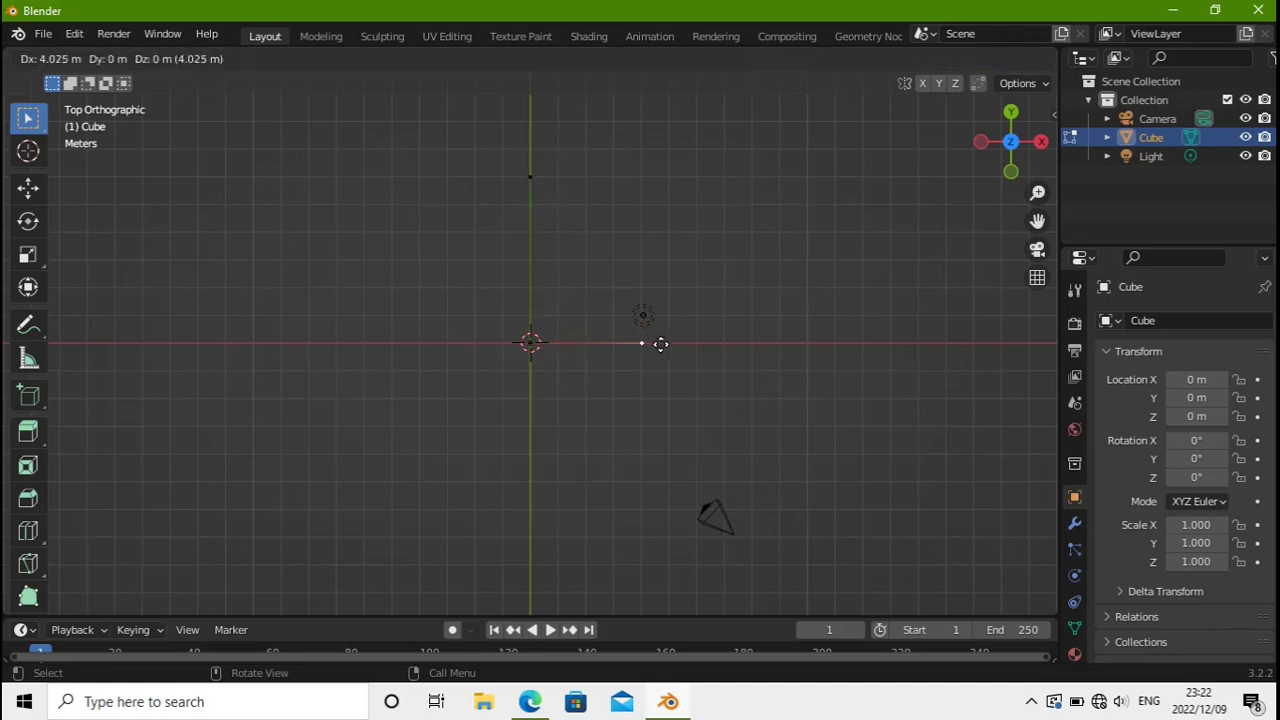
type("x6")
key("Return")
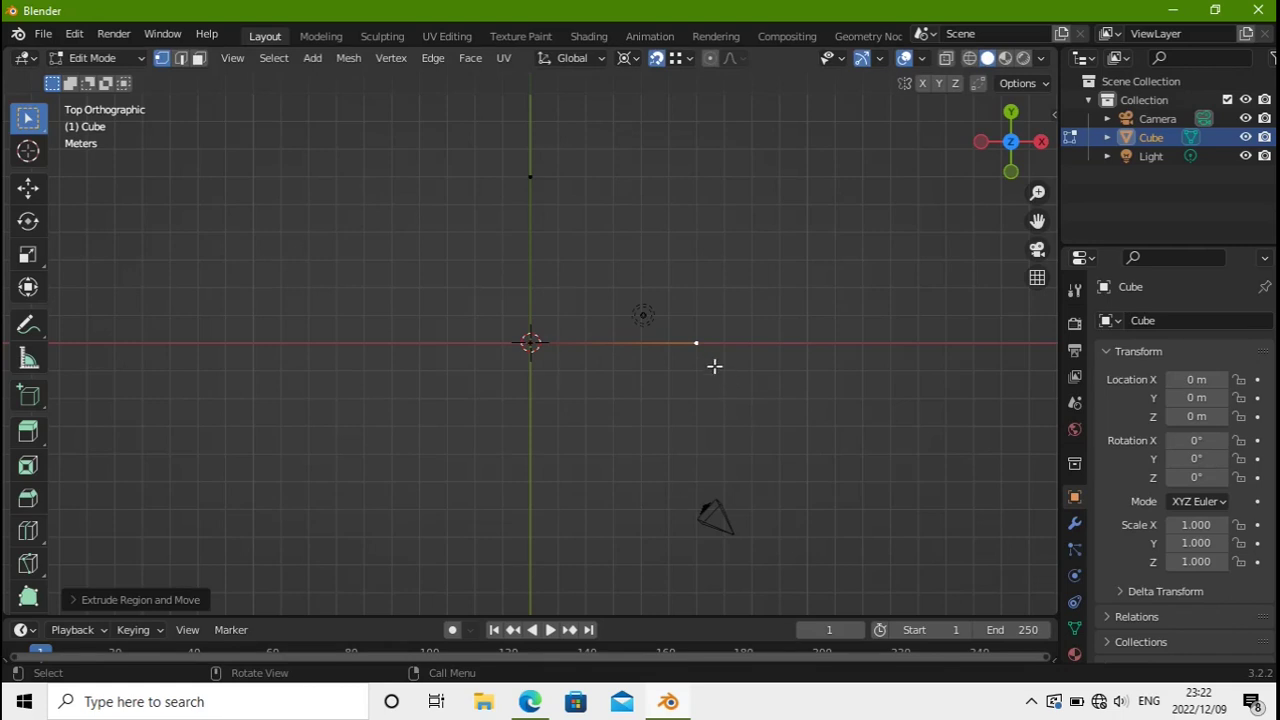
key("r")
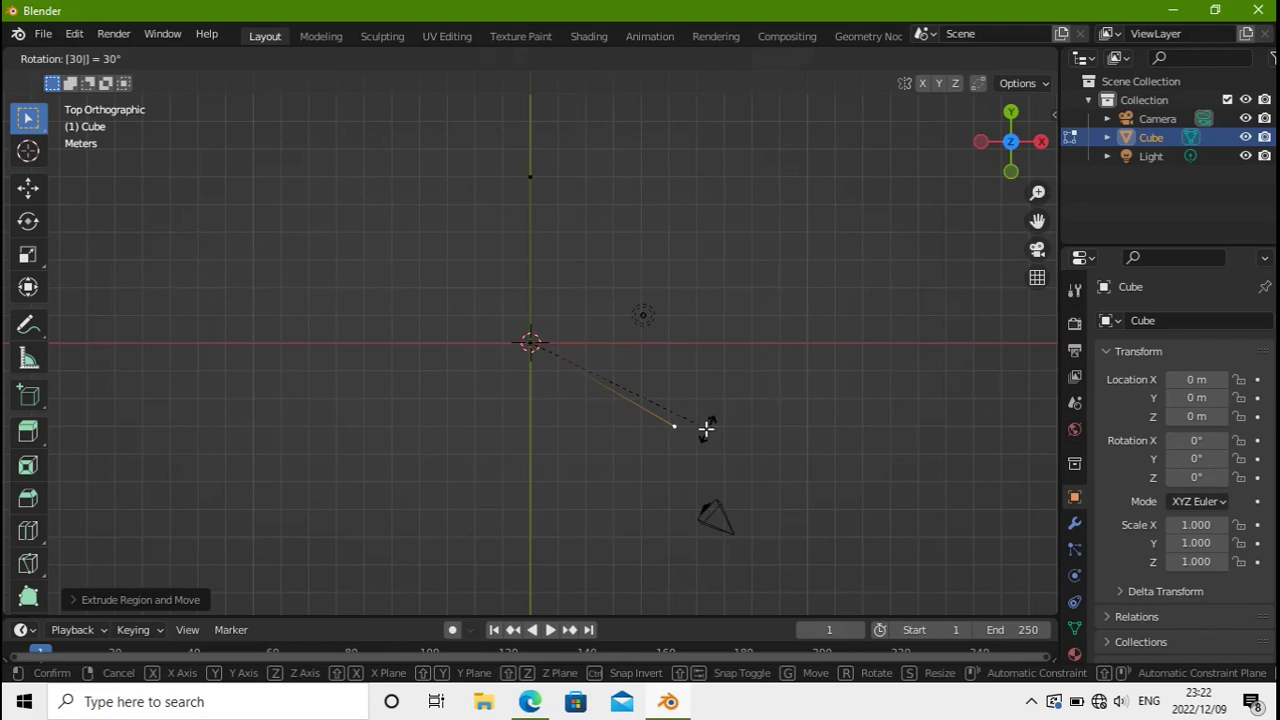
left_click(679, 422)
Extrude the end of the slanted edge 2 m upward along Y, and that new vertex 4 m along X
key("e")
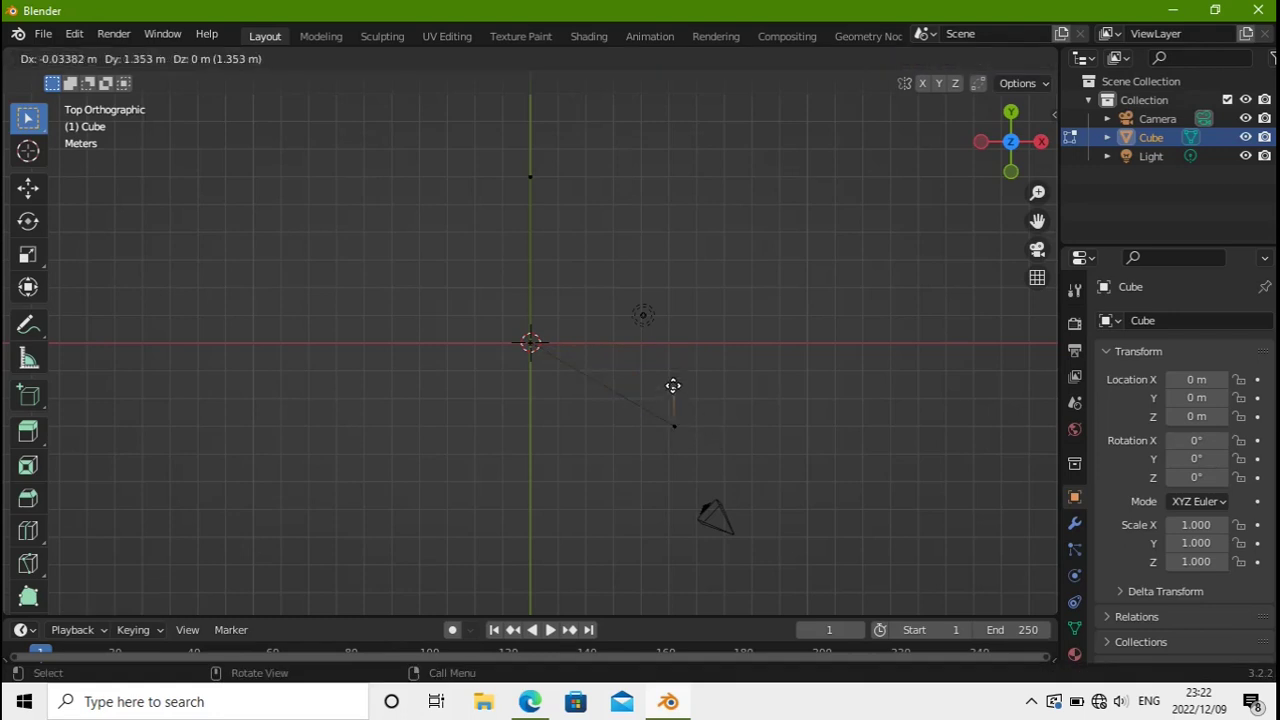
key("y")
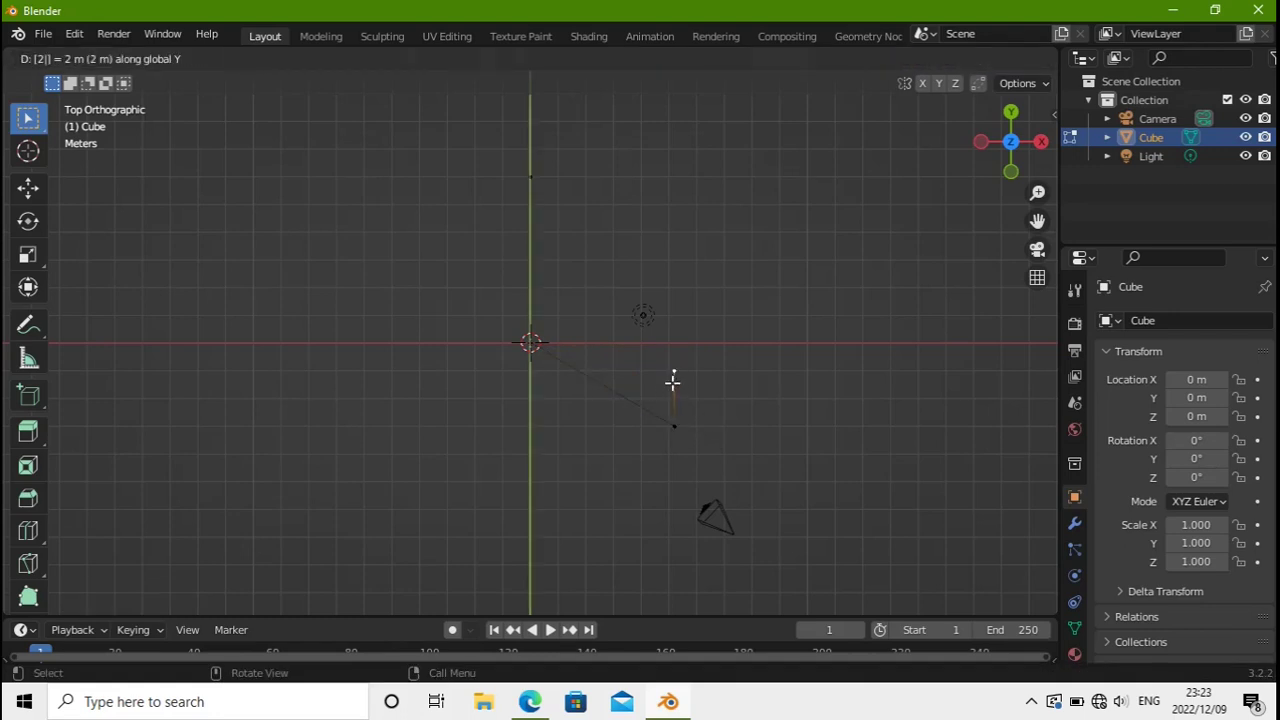
left_click(671, 370)
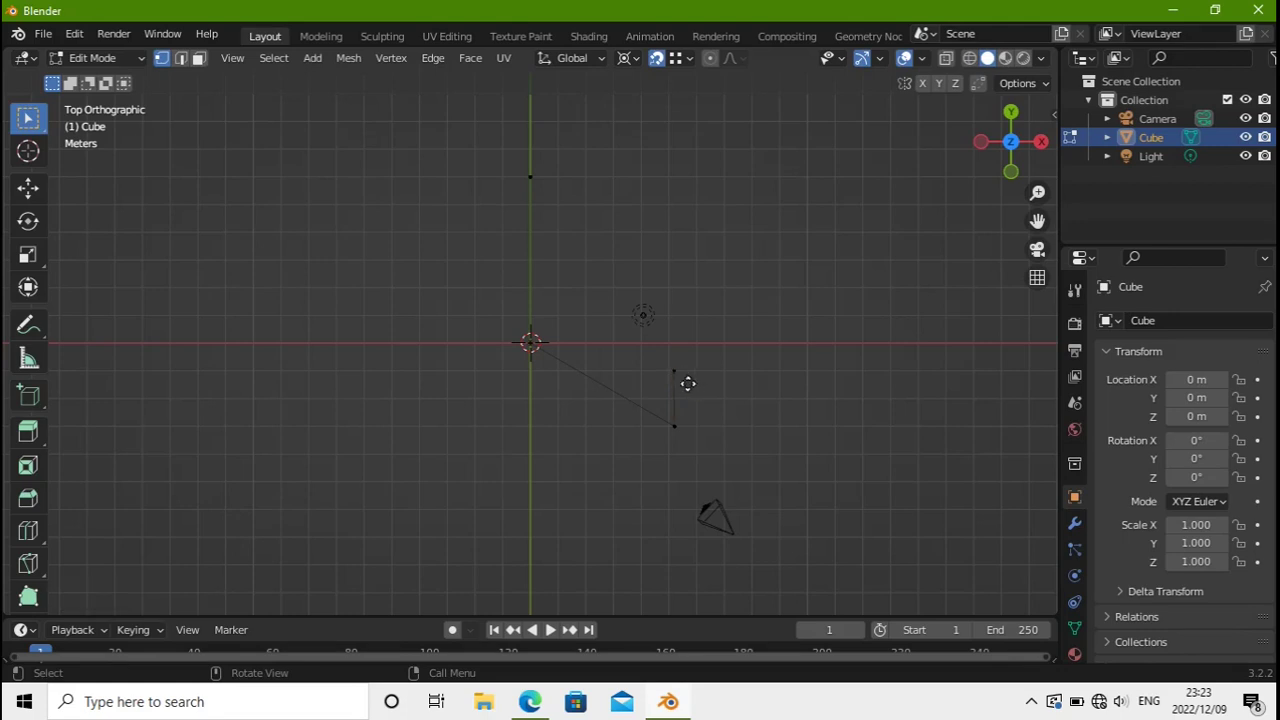
key("e")
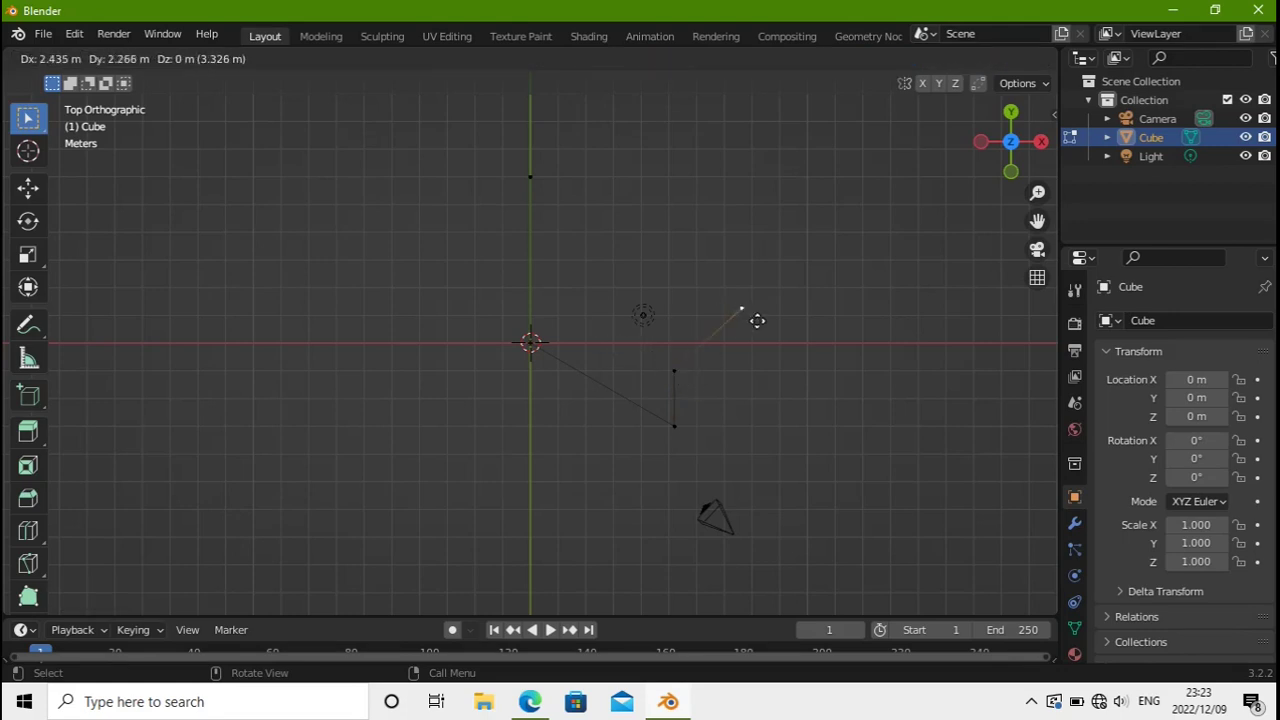
type("x: [4")
left_click(738, 333)
key("r")
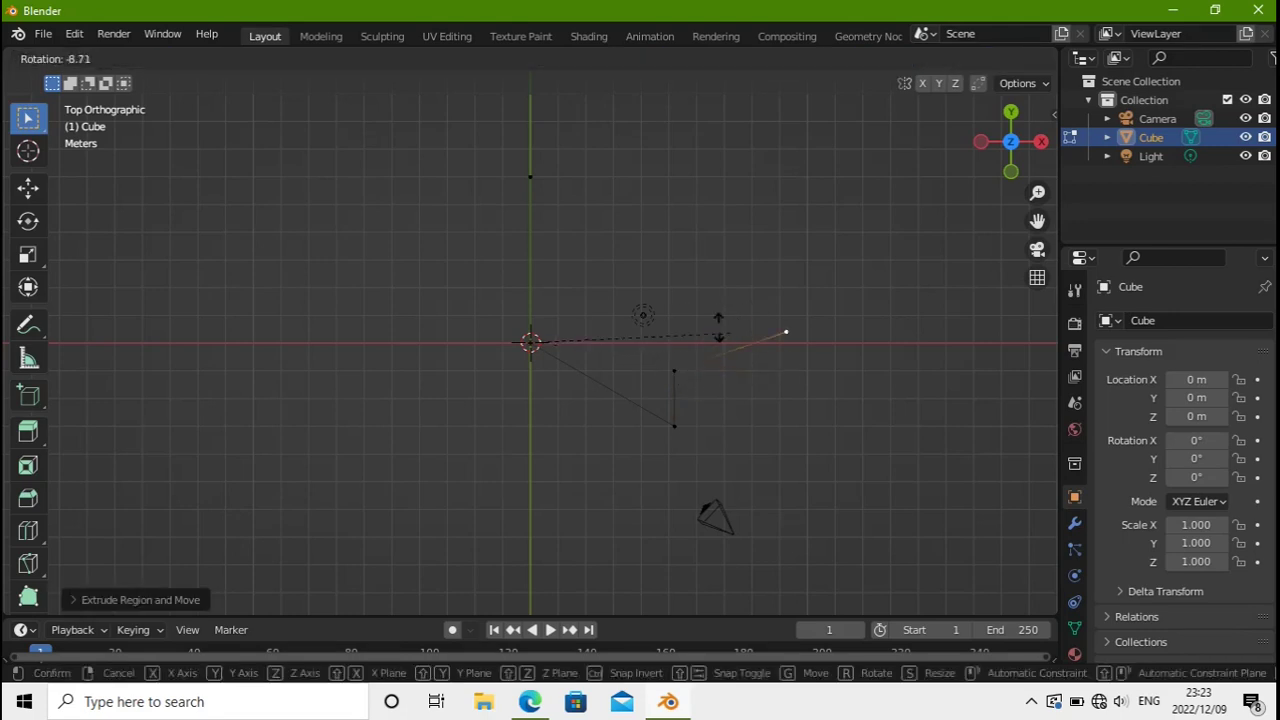
left_click(706, 328)
key("ctrl+z")
Snap the 3D cursor to the corner where the 4 m edge starts and rotate that edge's end vertex by -150° around it
key("shift+s")
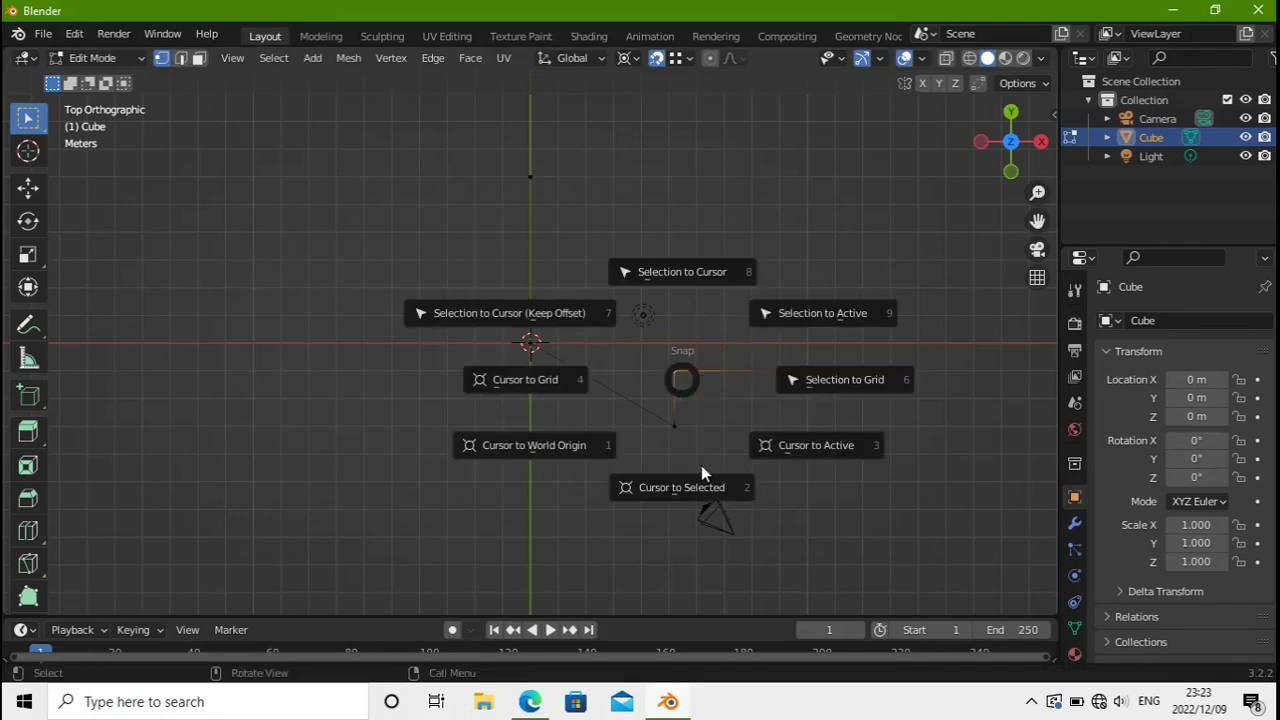
left_click(695, 478)
key("r")
key("Escape")
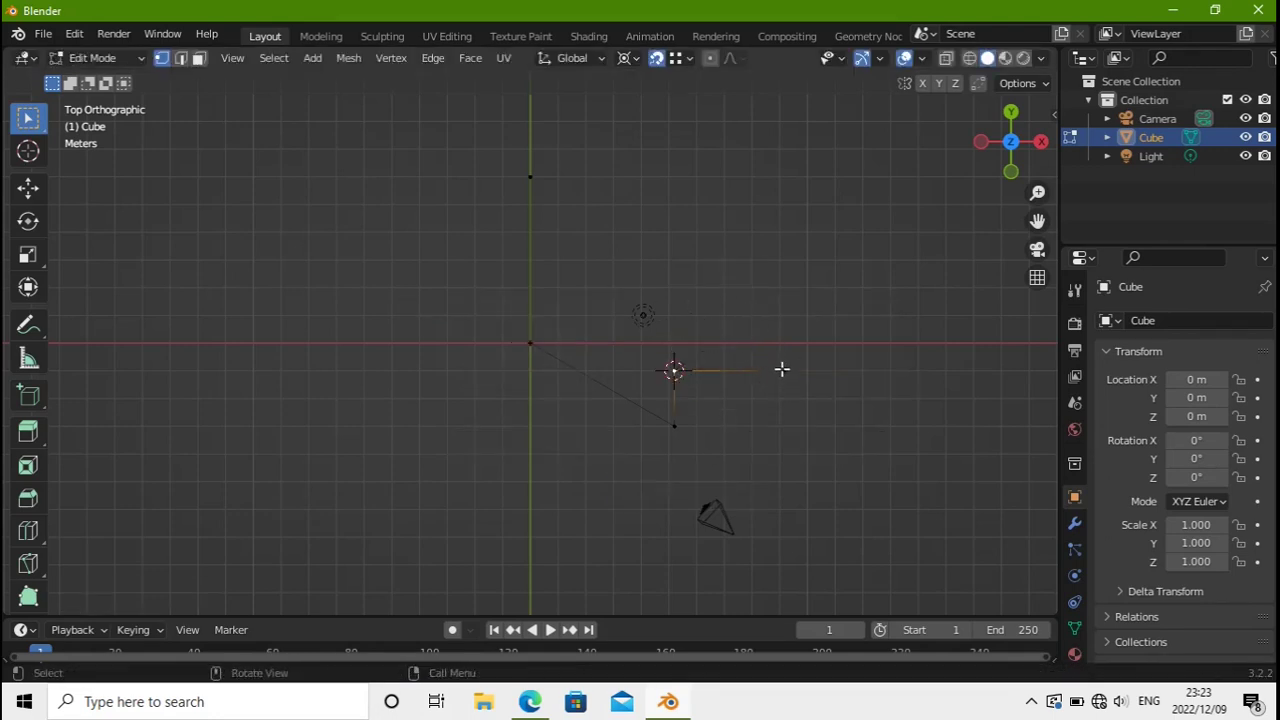
key("r")
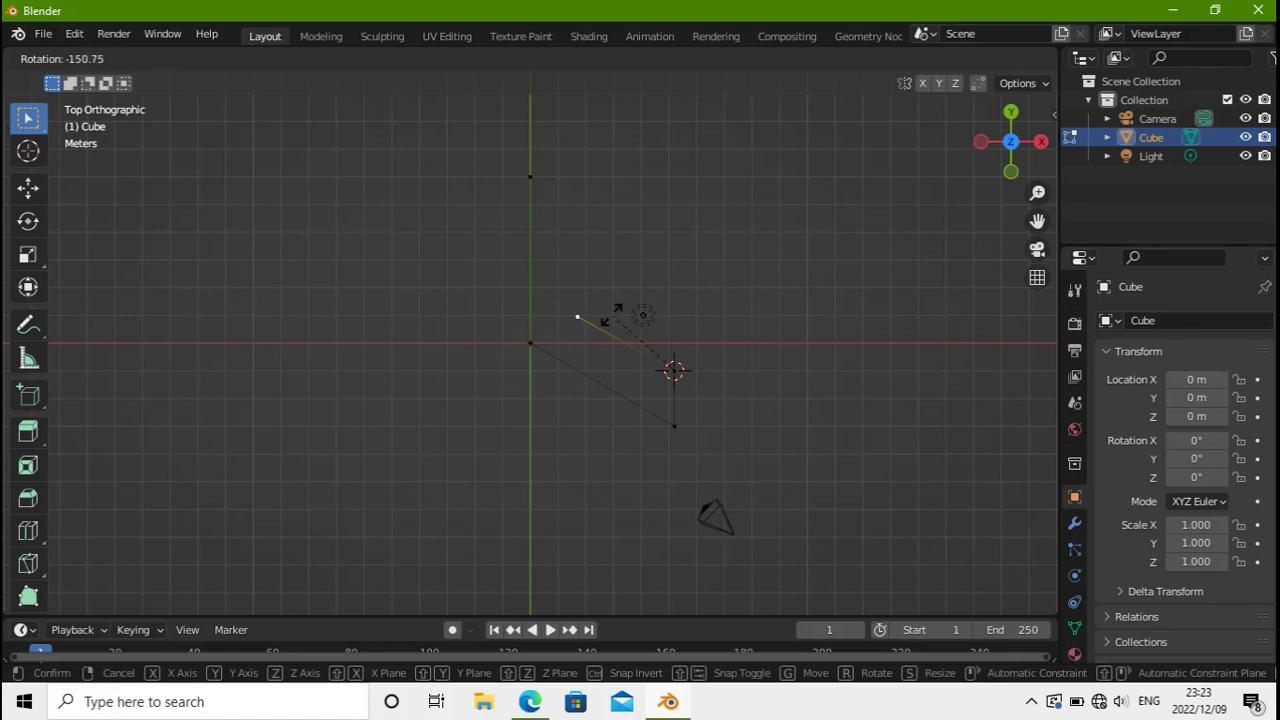
type("-150")
key("Return")
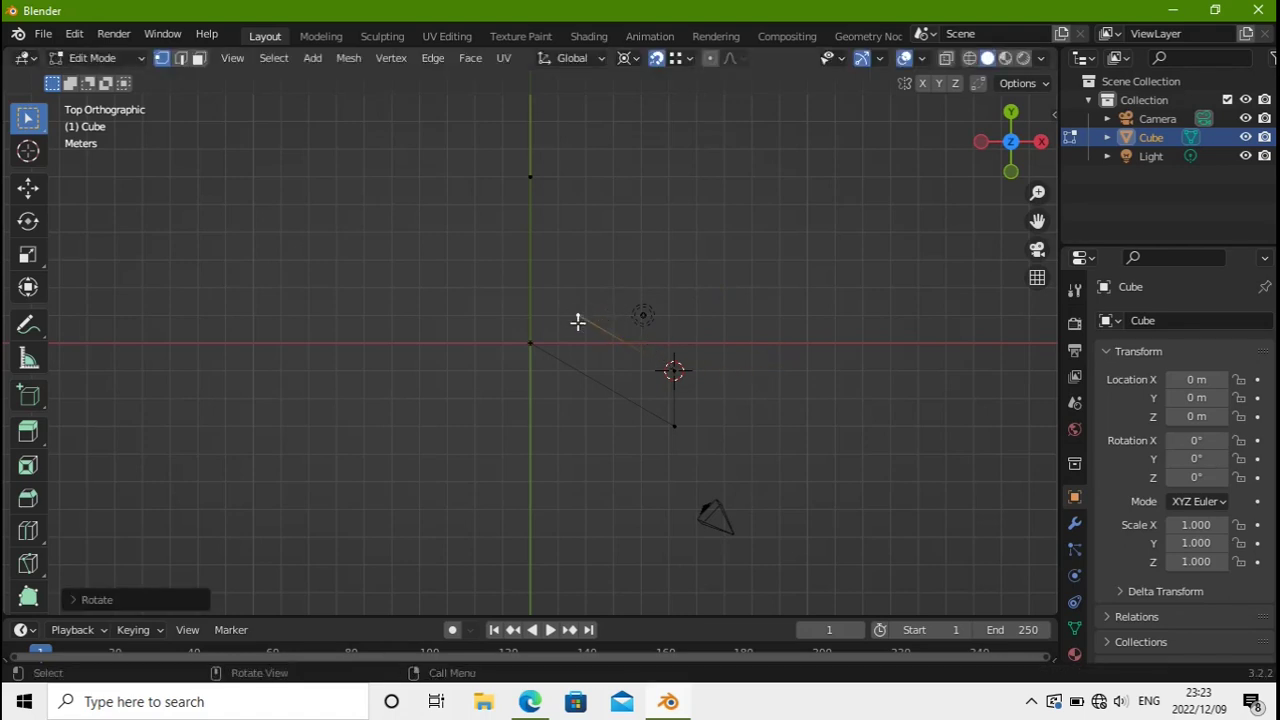
Extrude the rotated end vertex 2 m upward along Y, and that new vertex 4 m along X
left_click(579, 315)
key("e")
key("y")
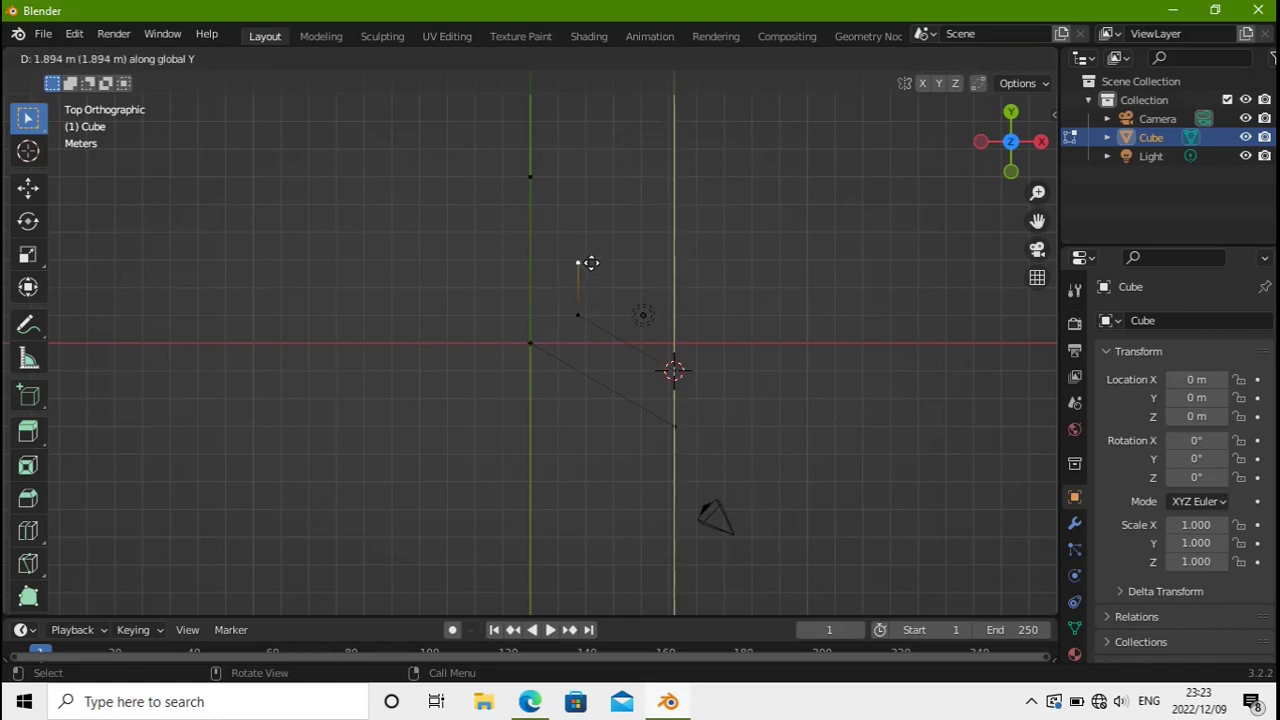
left_click(592, 262)
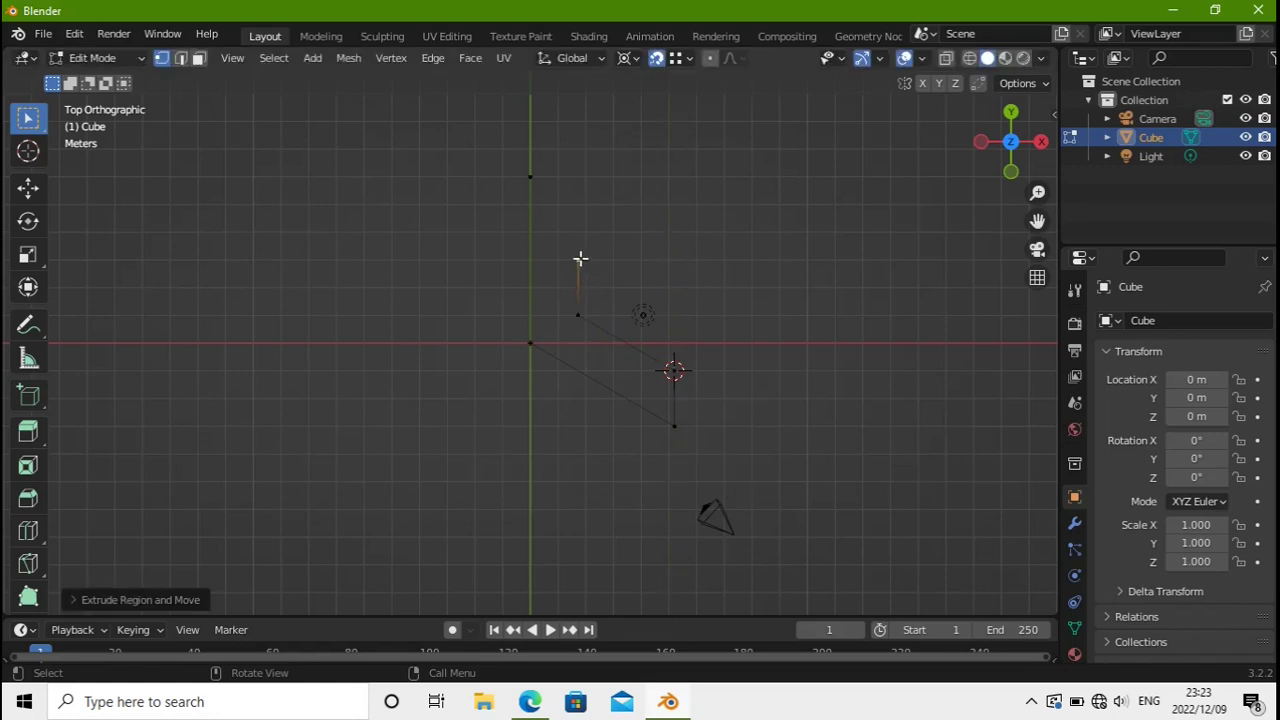
type("ex4")
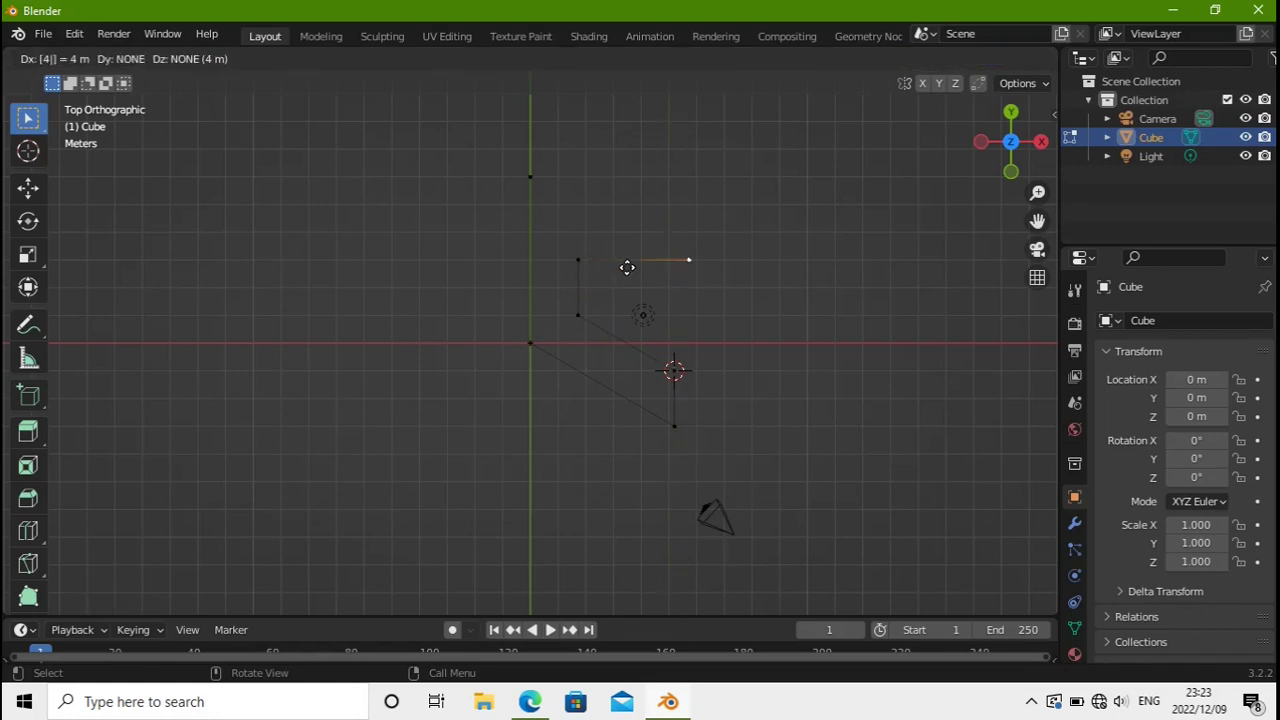
key("Return")
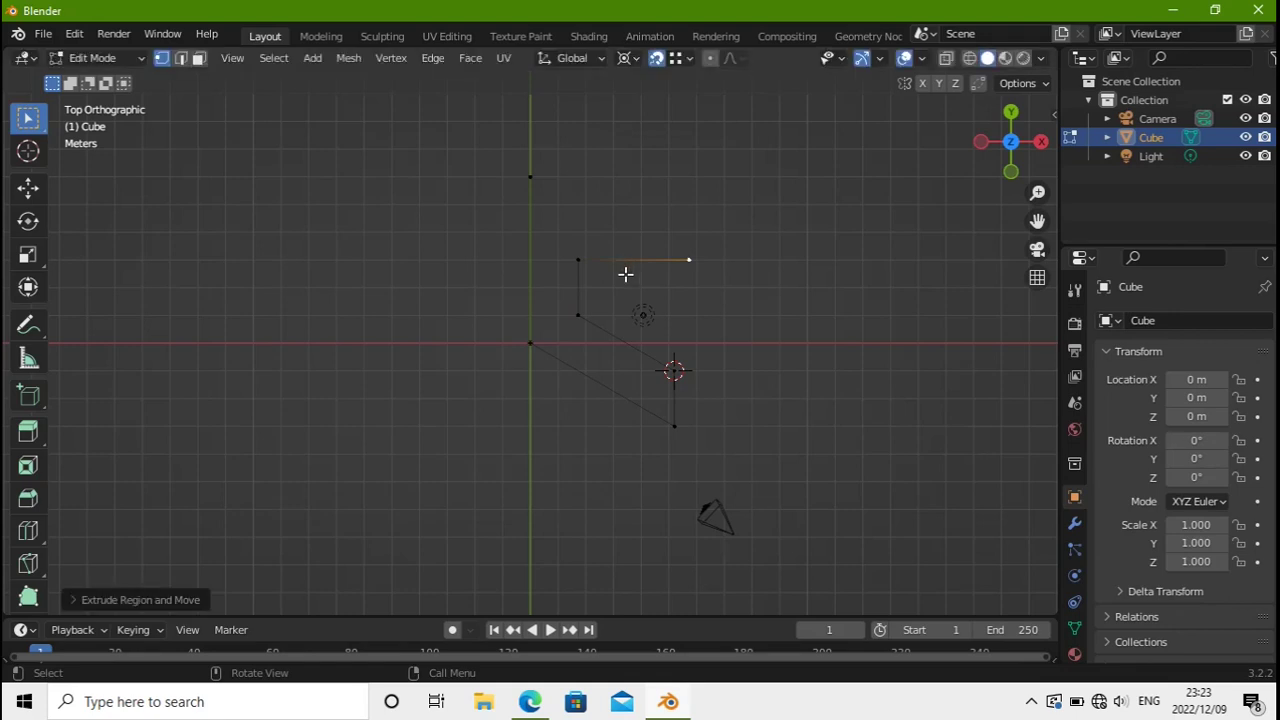
left_click(577, 261)
key("g")
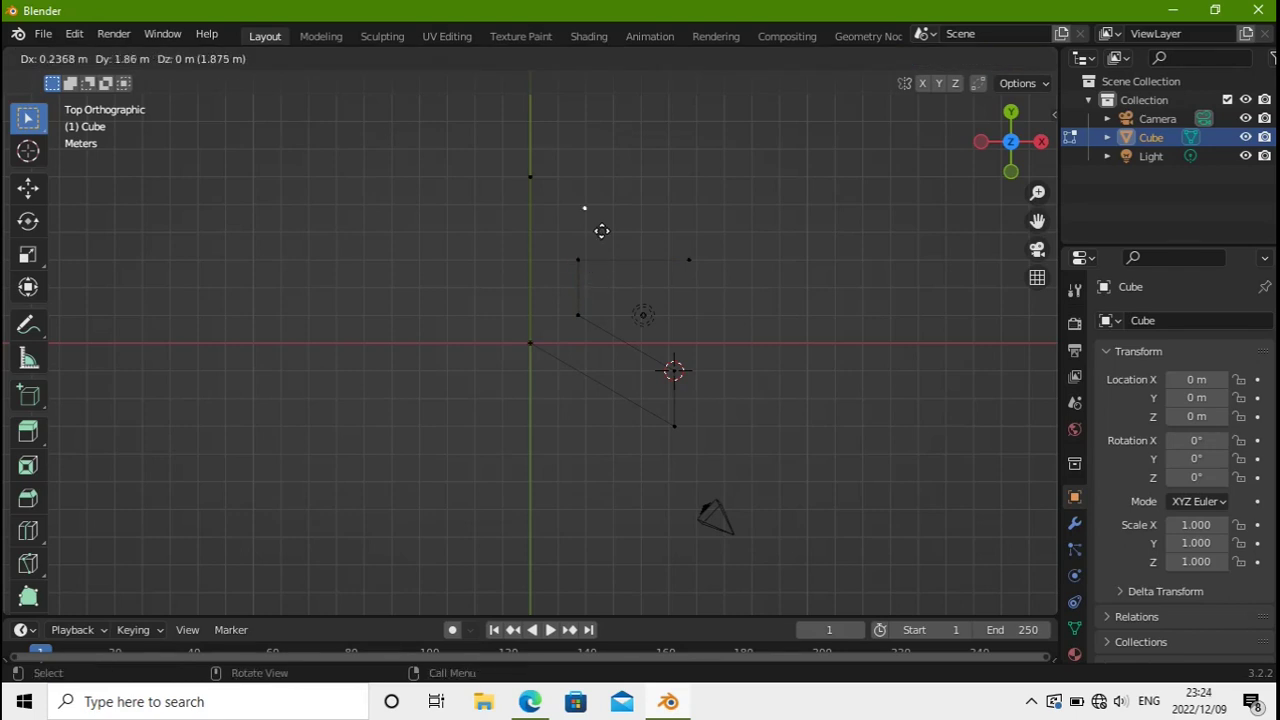
right_click(603, 231)
Snap the 3D cursor to the upper inner corner and rotate the 4 m edge's end vertex clockwise, making the edge parallel to the lower diagonals
left_click(583, 260)
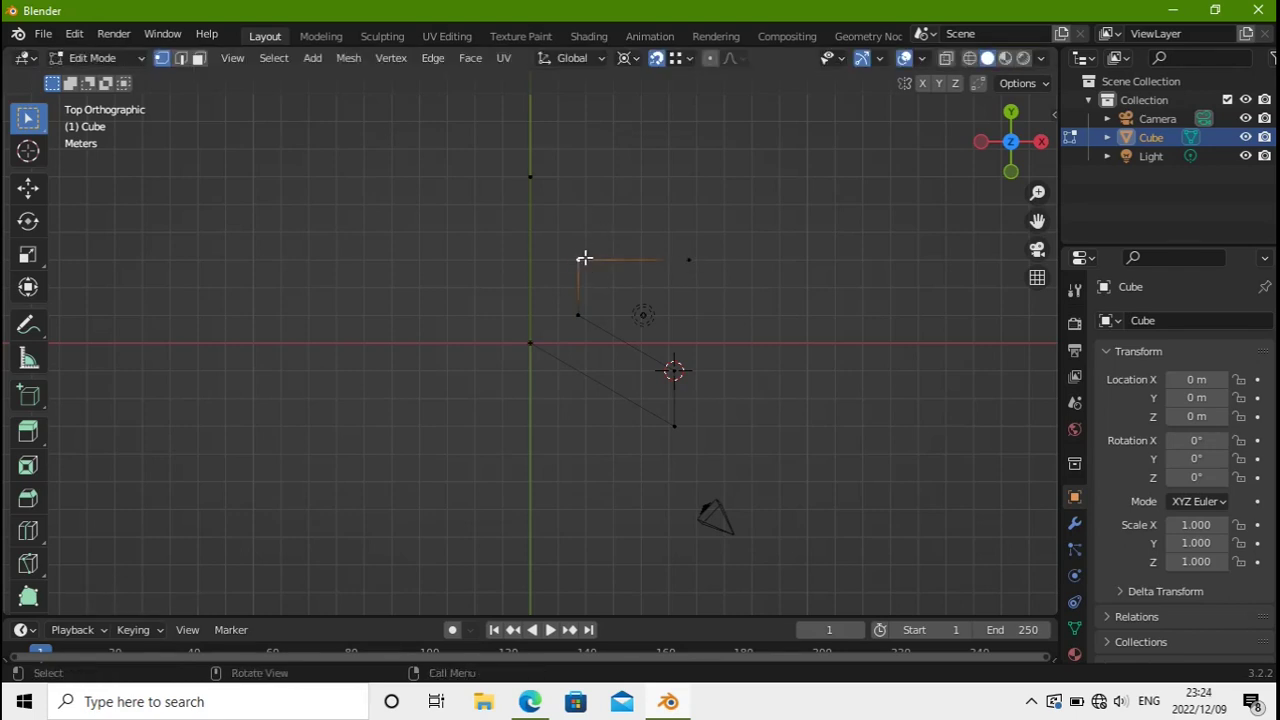
key("shift+s")
key("2")
key("r")
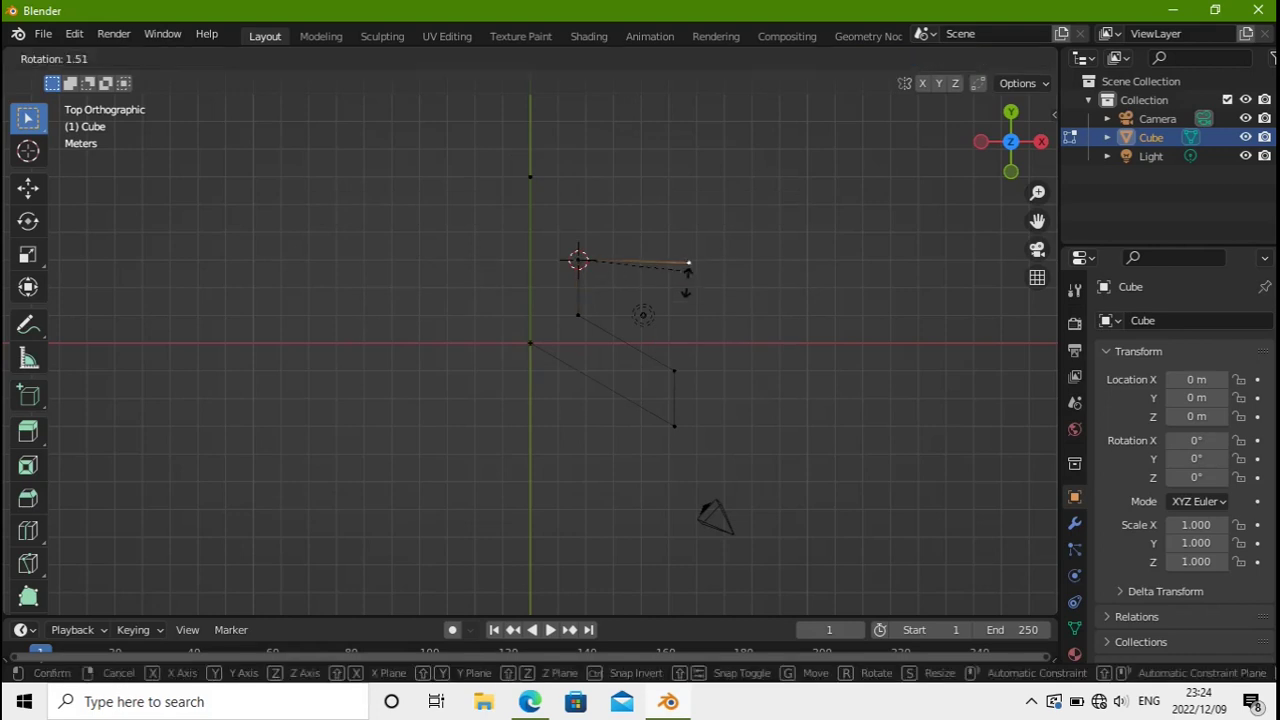
left_click(685, 295)
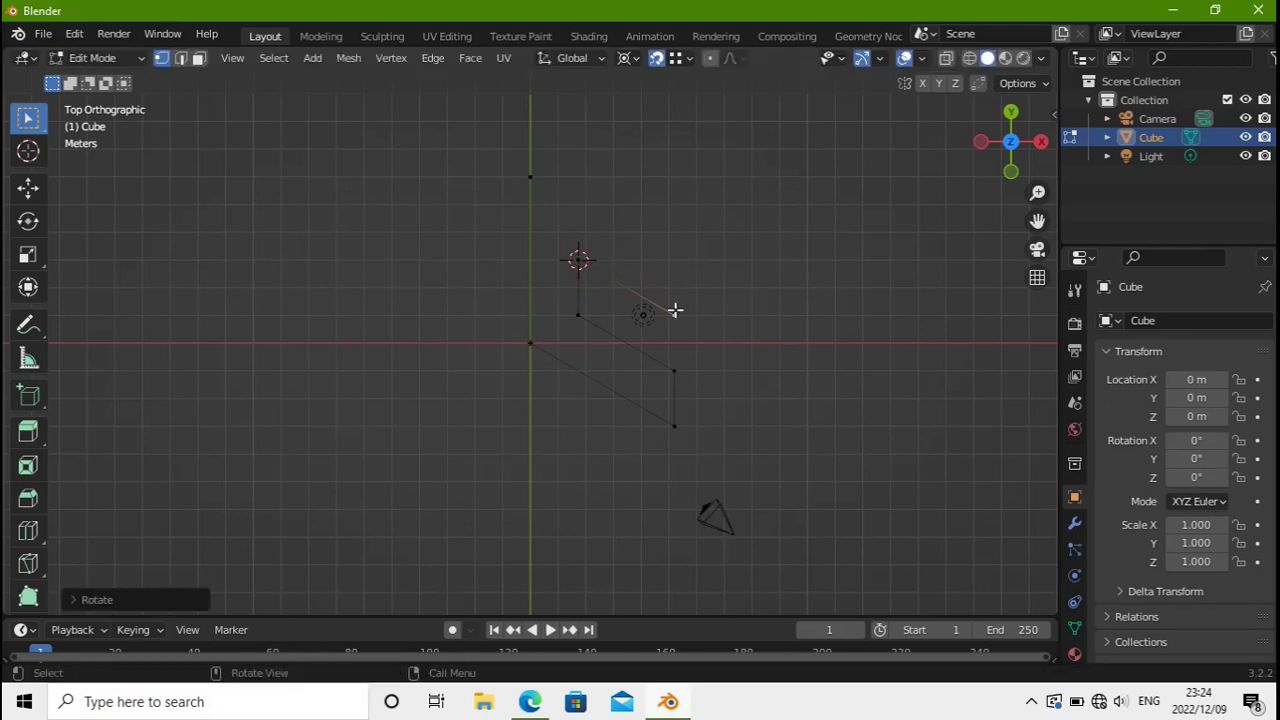
Extrude the rotated end vertex about 2 m upward along Y and connect the new vertex to the top vertex on the Y axis
key("g")
key("y")
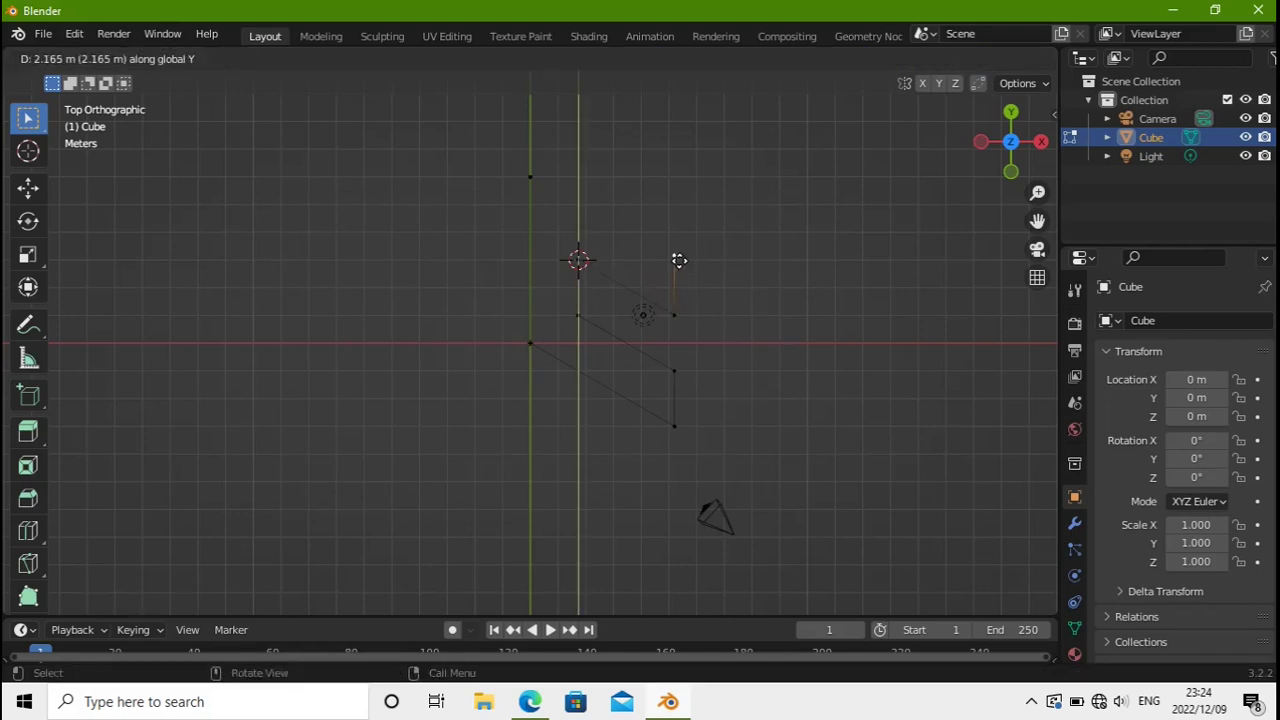
left_click(674, 260)
key("e")
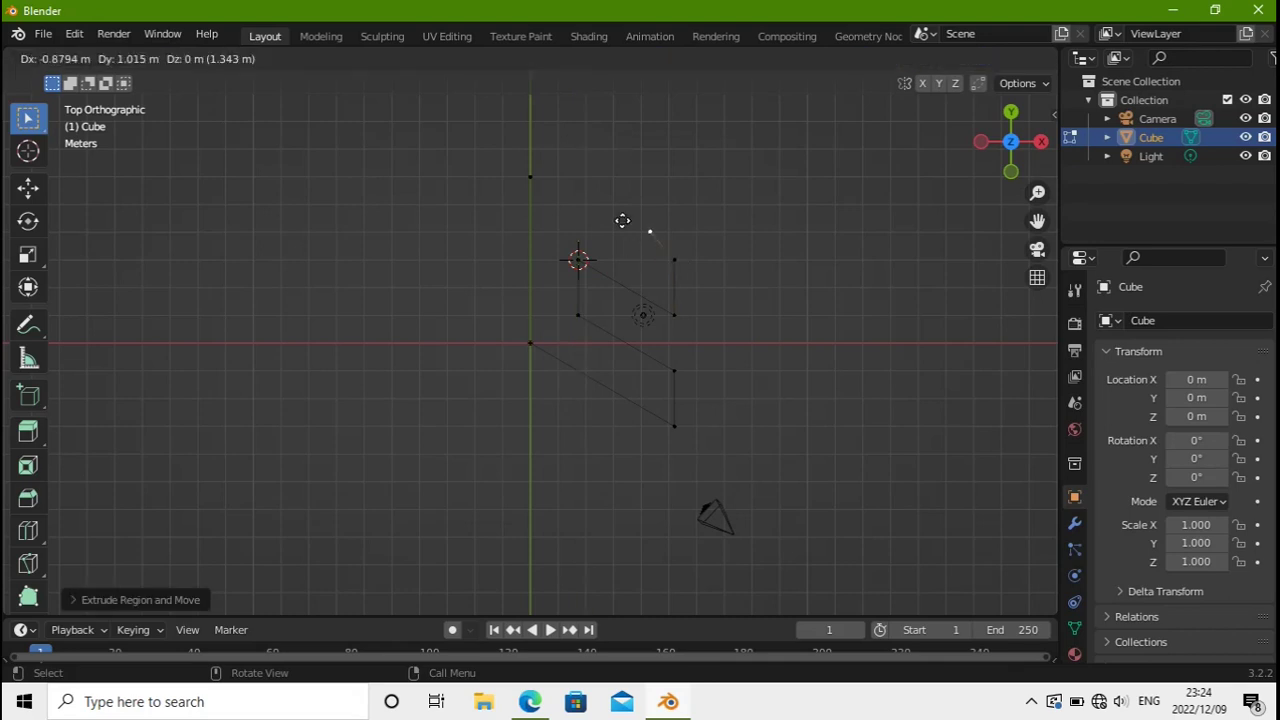
left_click(533, 176)
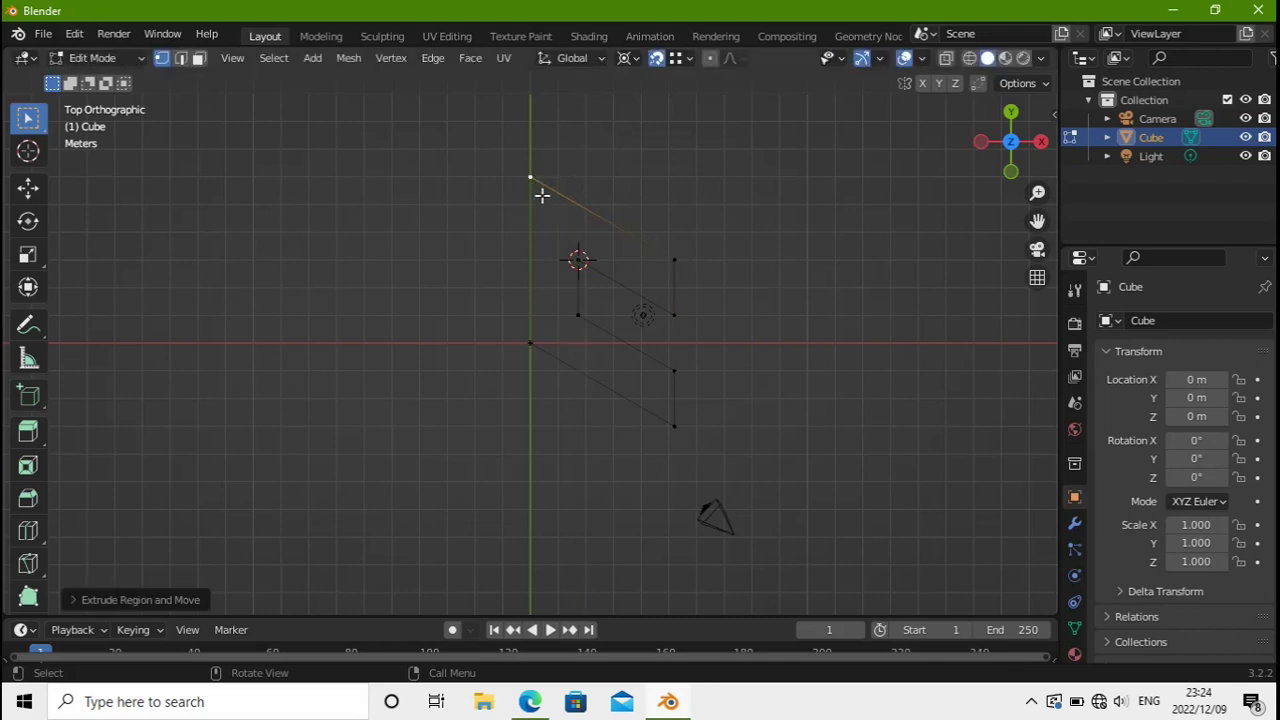
Connect the top vertex to the upper inner corner, and the lower inner corner to the origin vertex, using snapped extrusions
key("e")
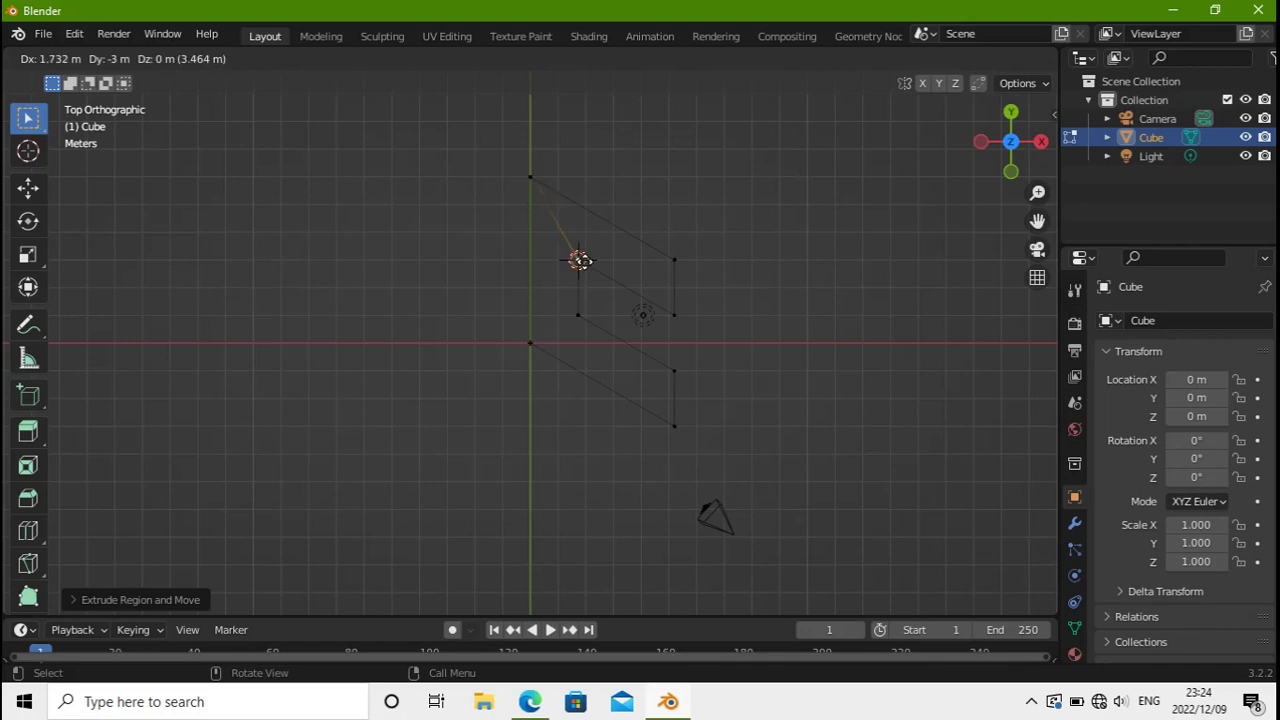
left_click(579, 314)
key("e")
left_click(535, 341)
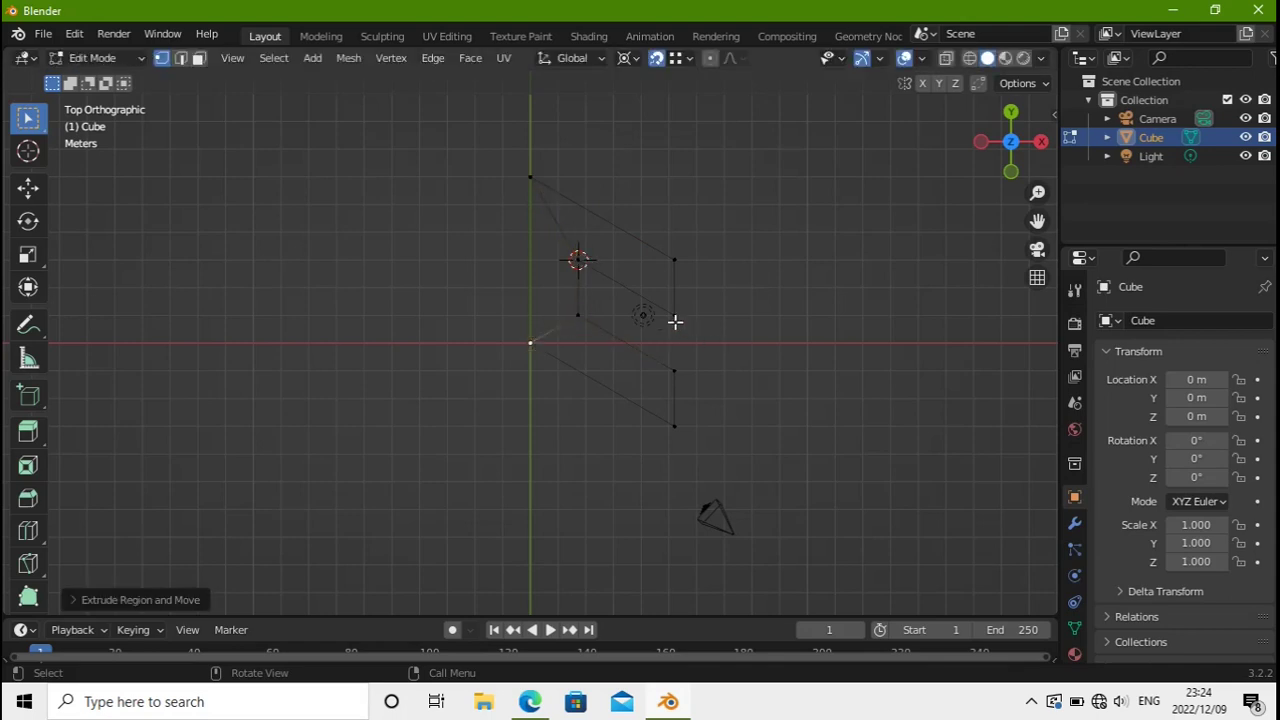
Add a loop cut at the middle of the central diagonal edge and extrude its vertex to the corner above the gap
left_click(614, 337)
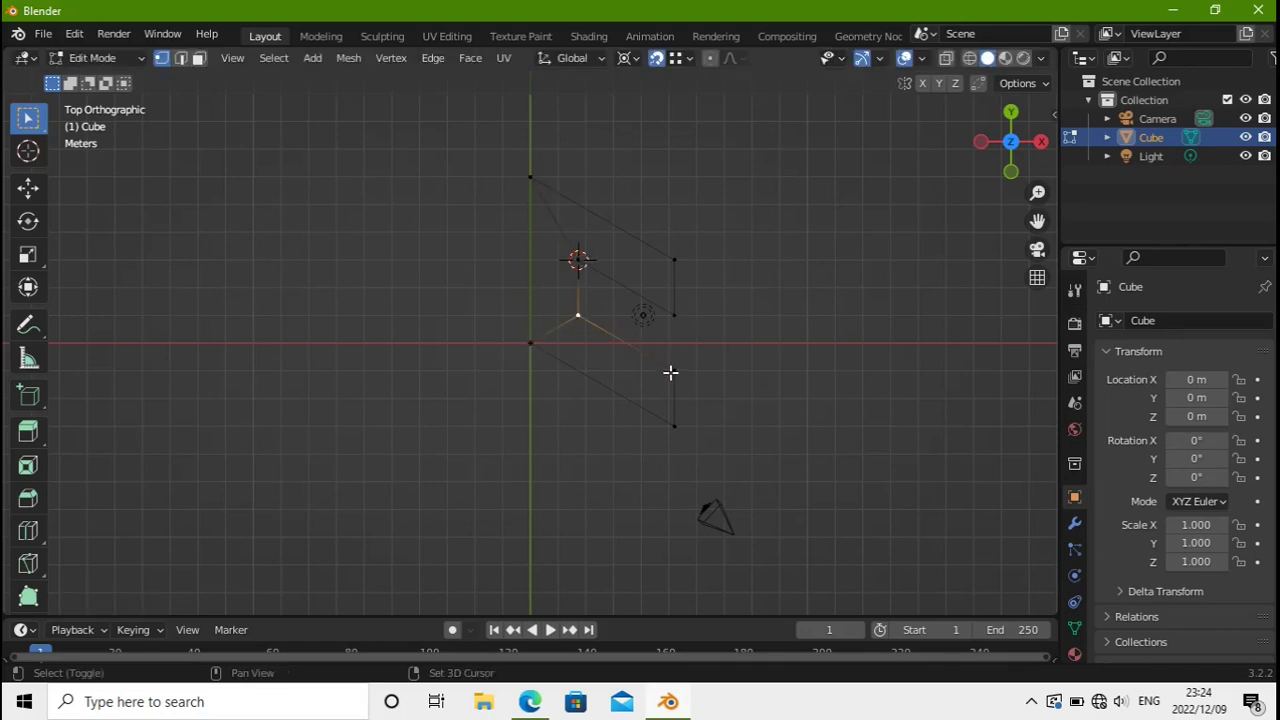
left_click(671, 371, "shift")
key("ctrl+r")
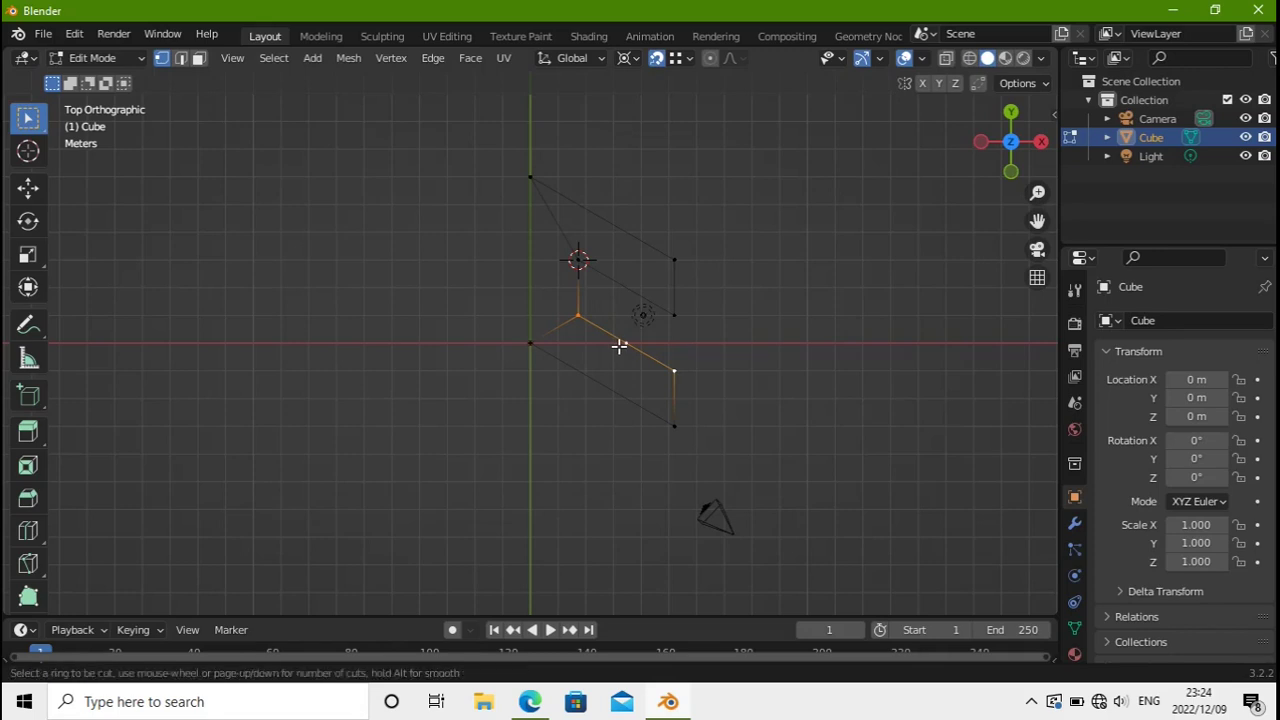
left_click(619, 346)
key("e")
left_click(676, 318)
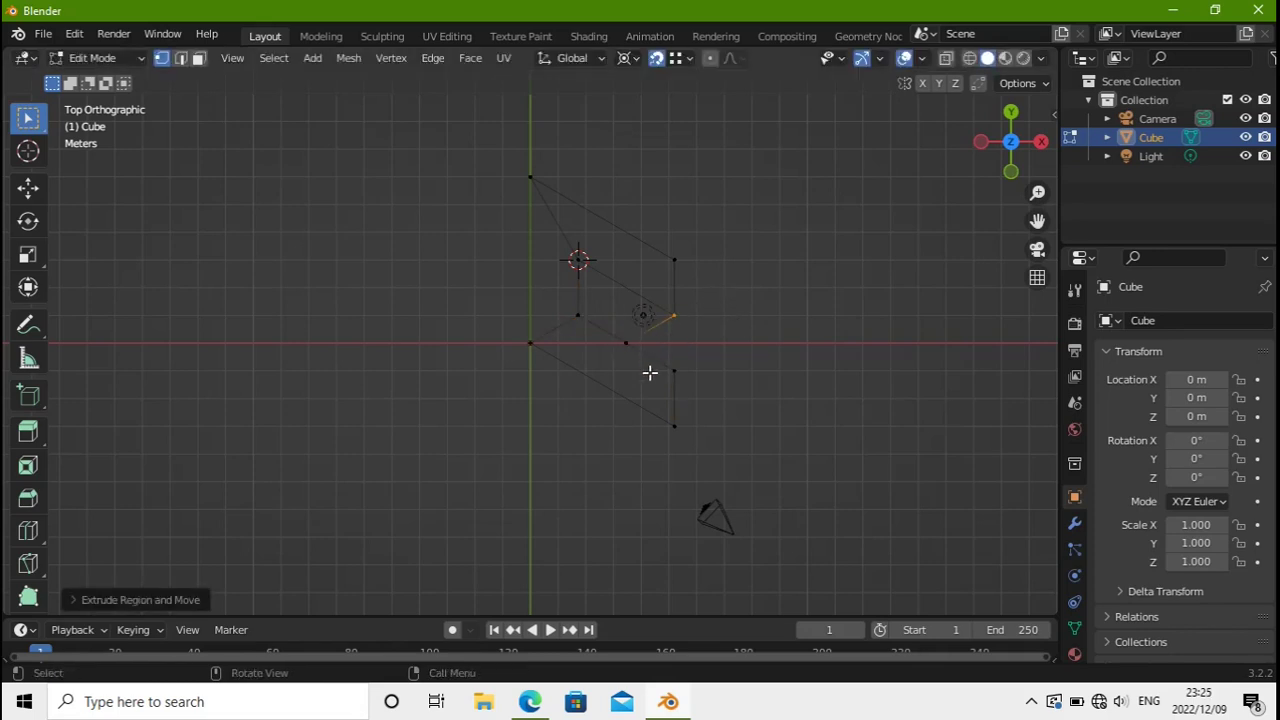
Select the entire outline and merge its overlapping vertices by distance
left_click(531, 179)
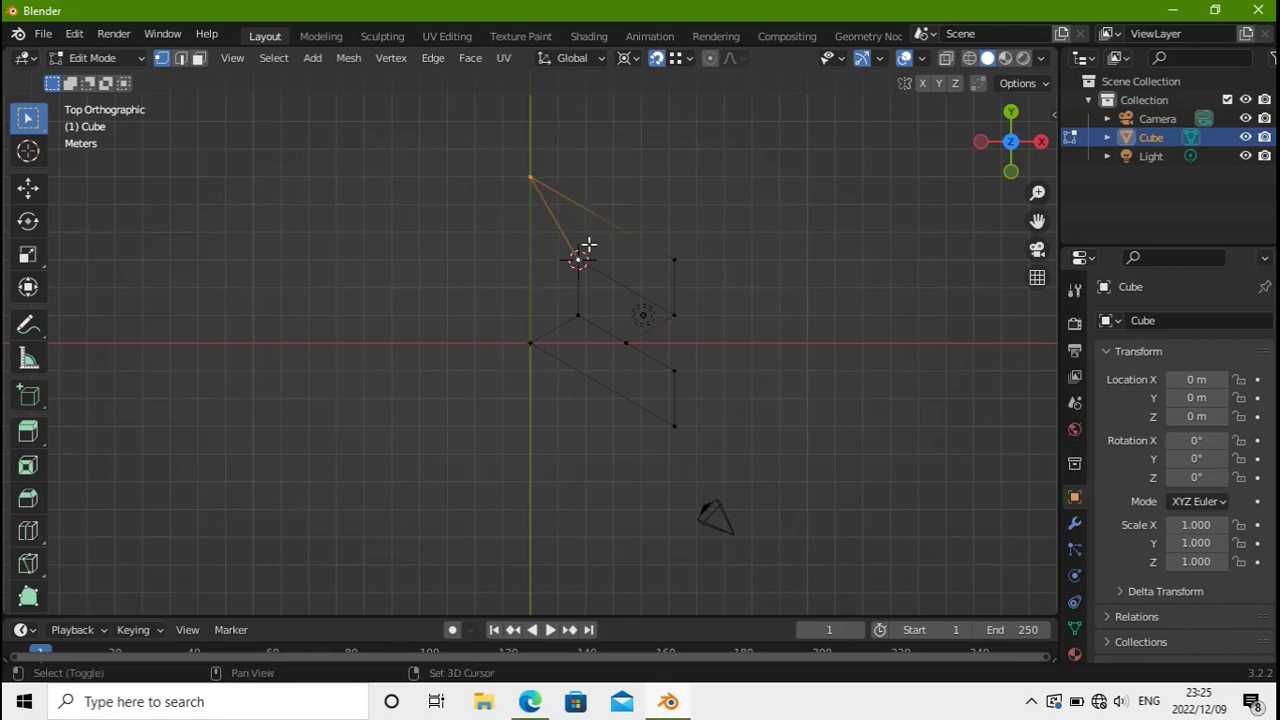
left_click(674, 260, "shift")
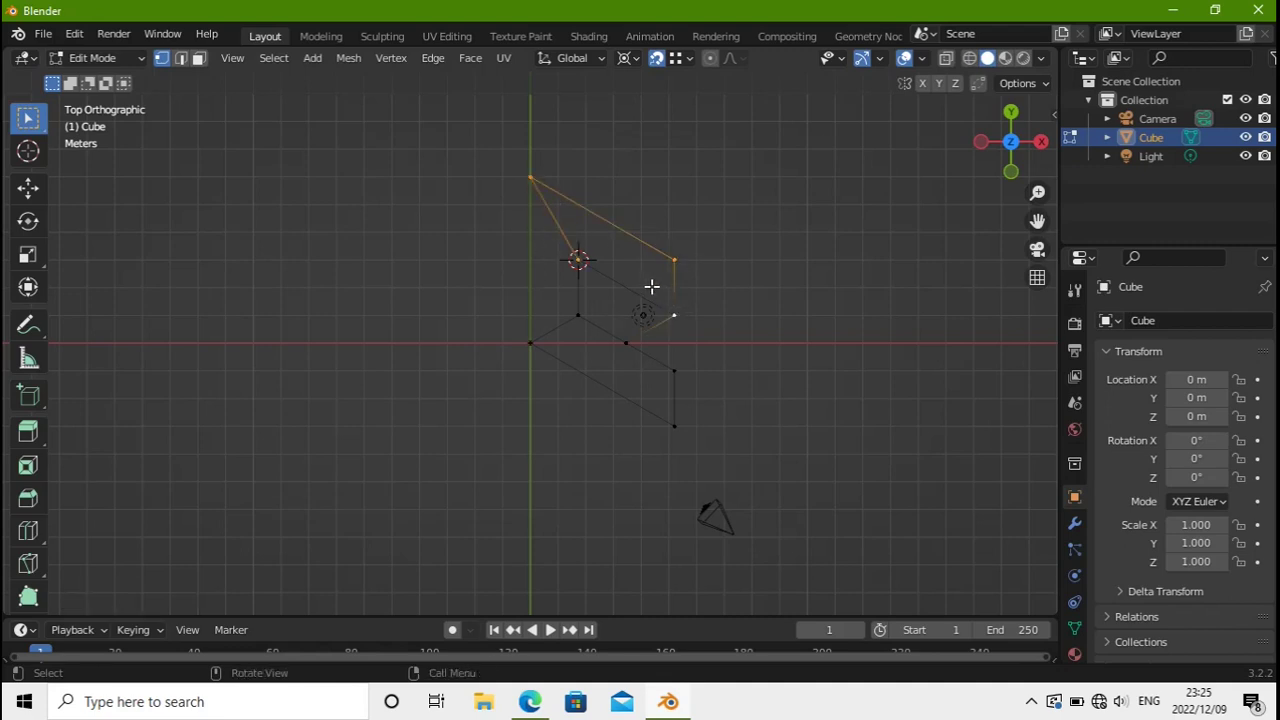
left_click(716, 305)
key("a")
key("m")
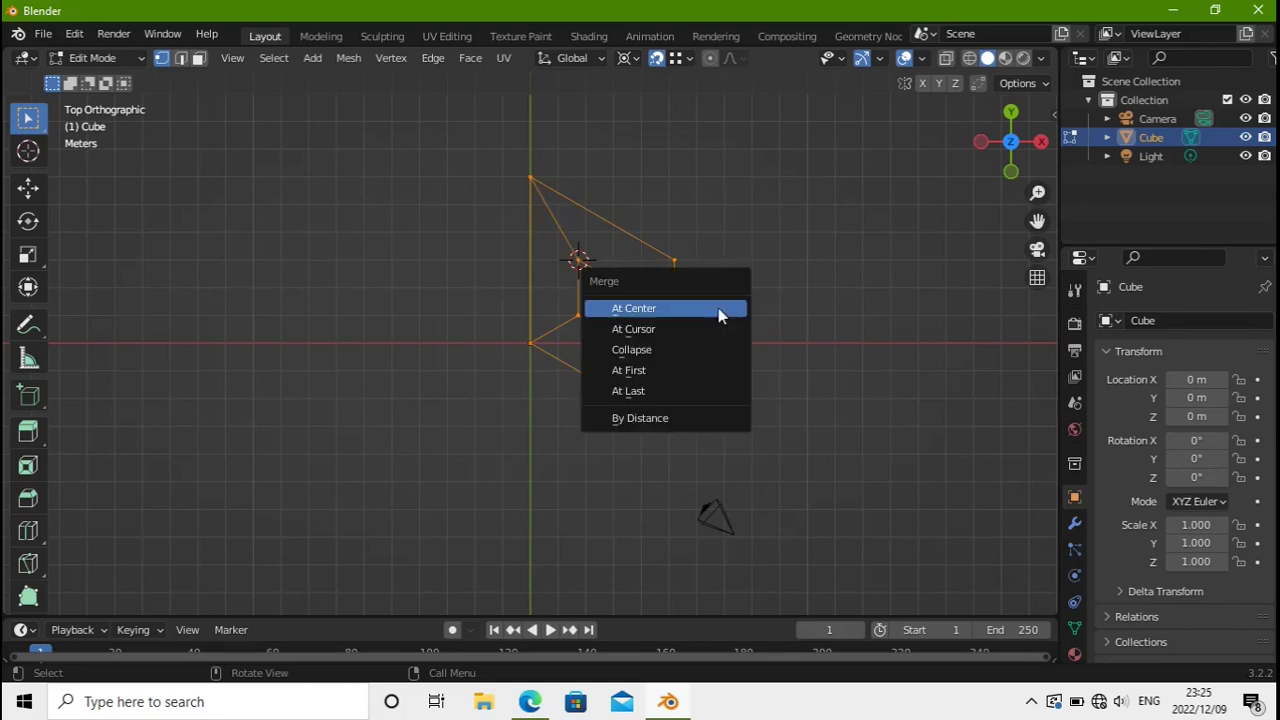
left_click(674, 425)
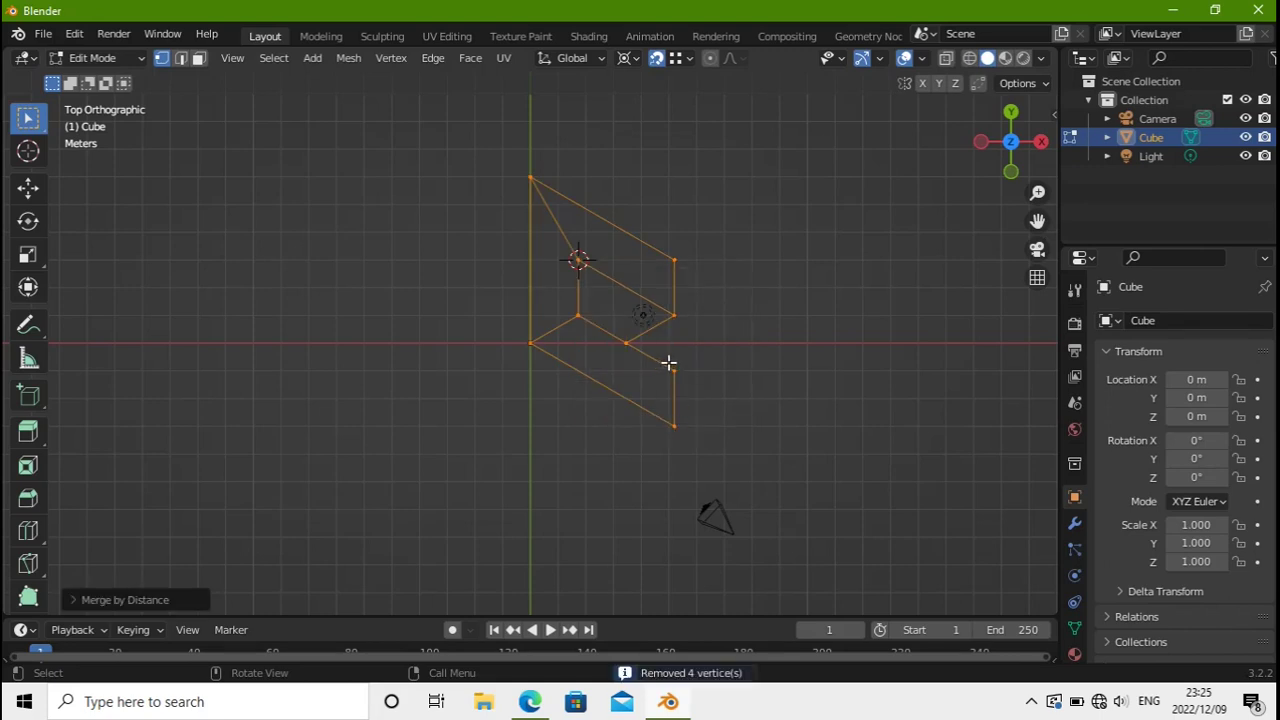
Fill the upper slanted band with a face between its two outer corners and two inner corners
left_click(721, 326)
left_click(547, 190)
left_click(673, 255, "shift")
left_click(579, 259, "shift")
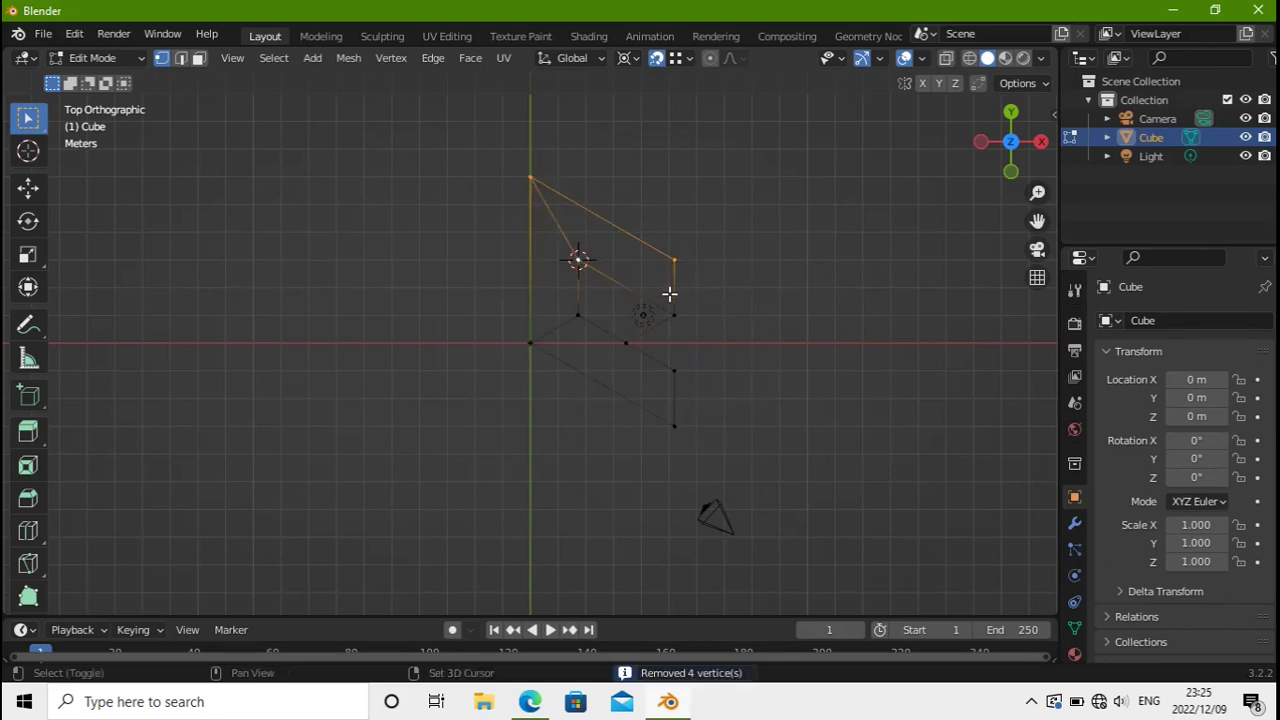
left_click(674, 312, "shift")
key("f")
Fill the vertical band along the Y axis with a face between the top, origin and two inner vertices
left_click(540, 194)
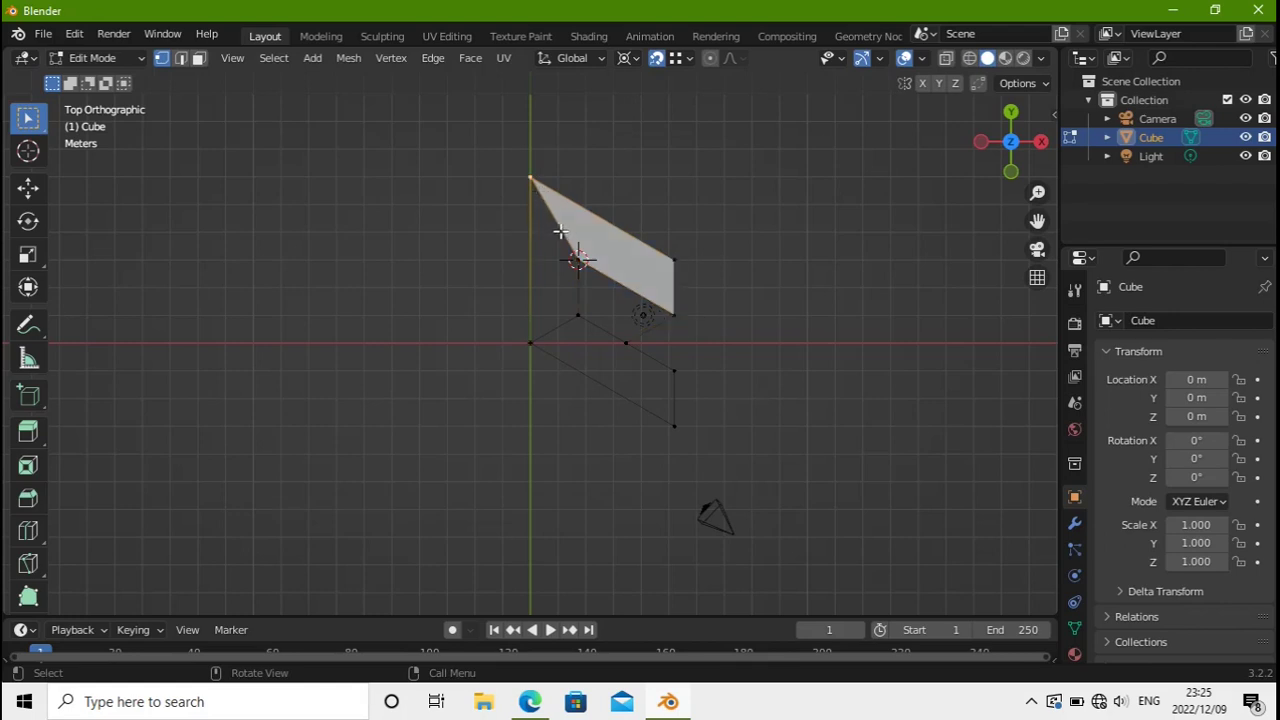
left_click(563, 248, "shift")
left_click(547, 325, "shift")
left_click(571, 317, "shift")
key("f")
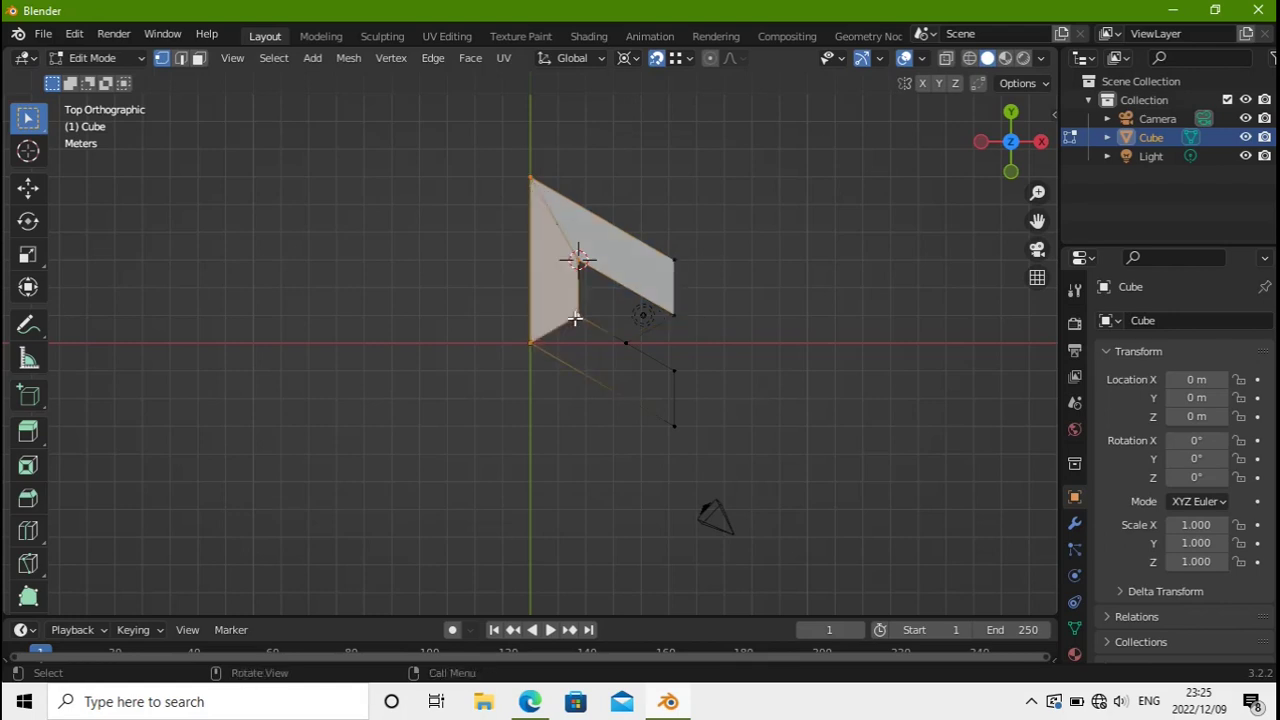
Fill the lower slanted band with a face through its five vertices, from the lower inner corner round to the origin
left_click(622, 346)
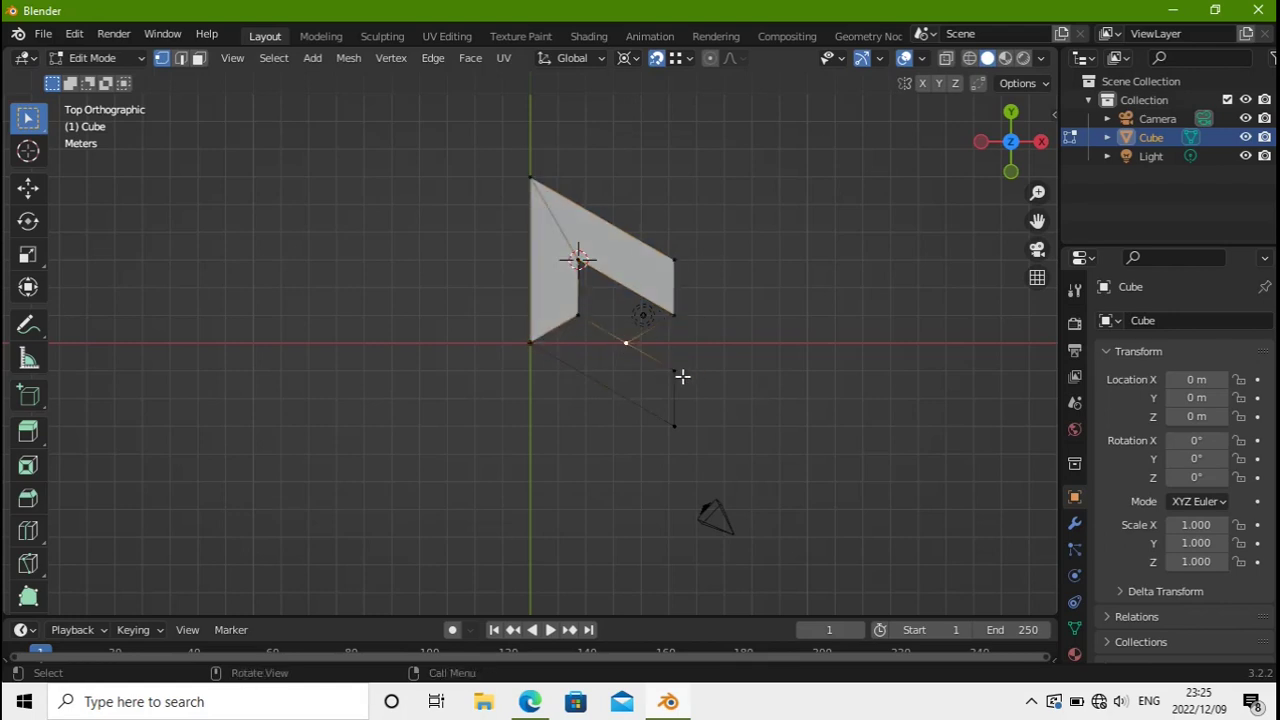
left_click(582, 318)
left_click(627, 346, "shift")
left_click(671, 371, "shift")
left_click(672, 419, "shift")
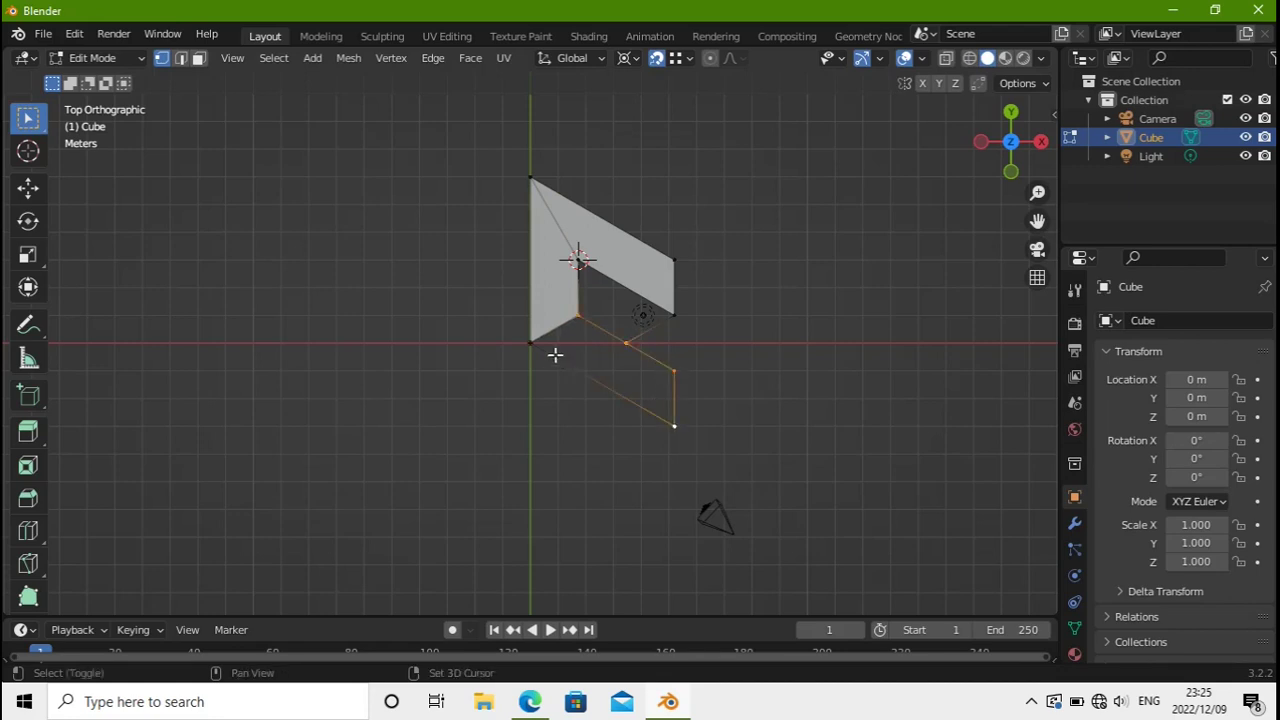
left_click(552, 351, "shift")
key("f")
Fill the inner gap between the upper and lower bands with a four-vertex face
left_click(594, 275)
left_click(668, 315, "shift")
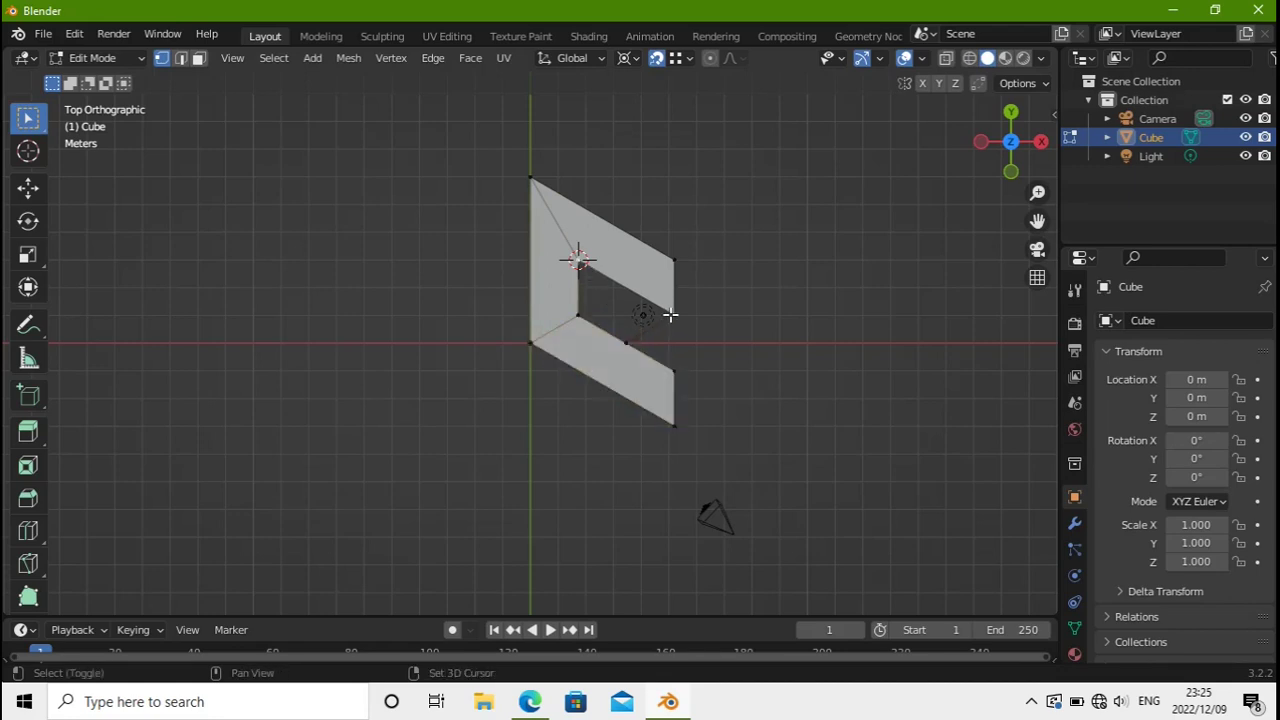
left_click(625, 340, "shift")
left_click(581, 312, "shift")
key("f")
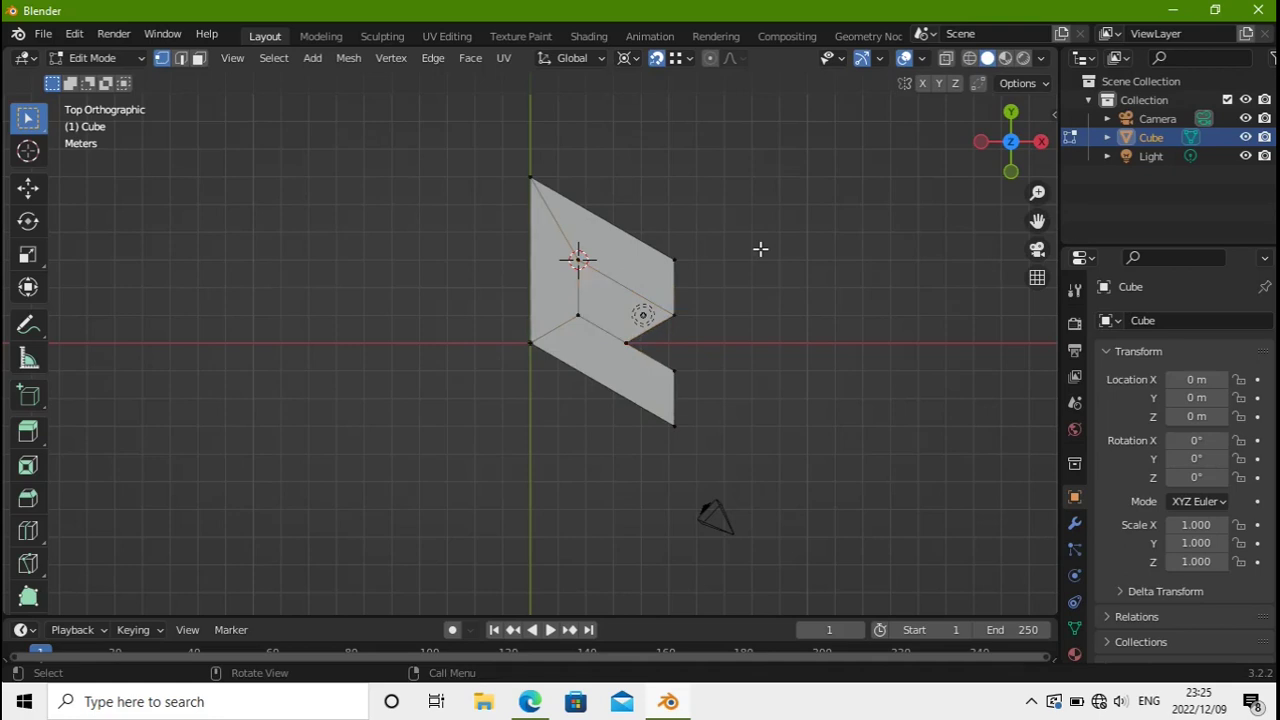
key("a")
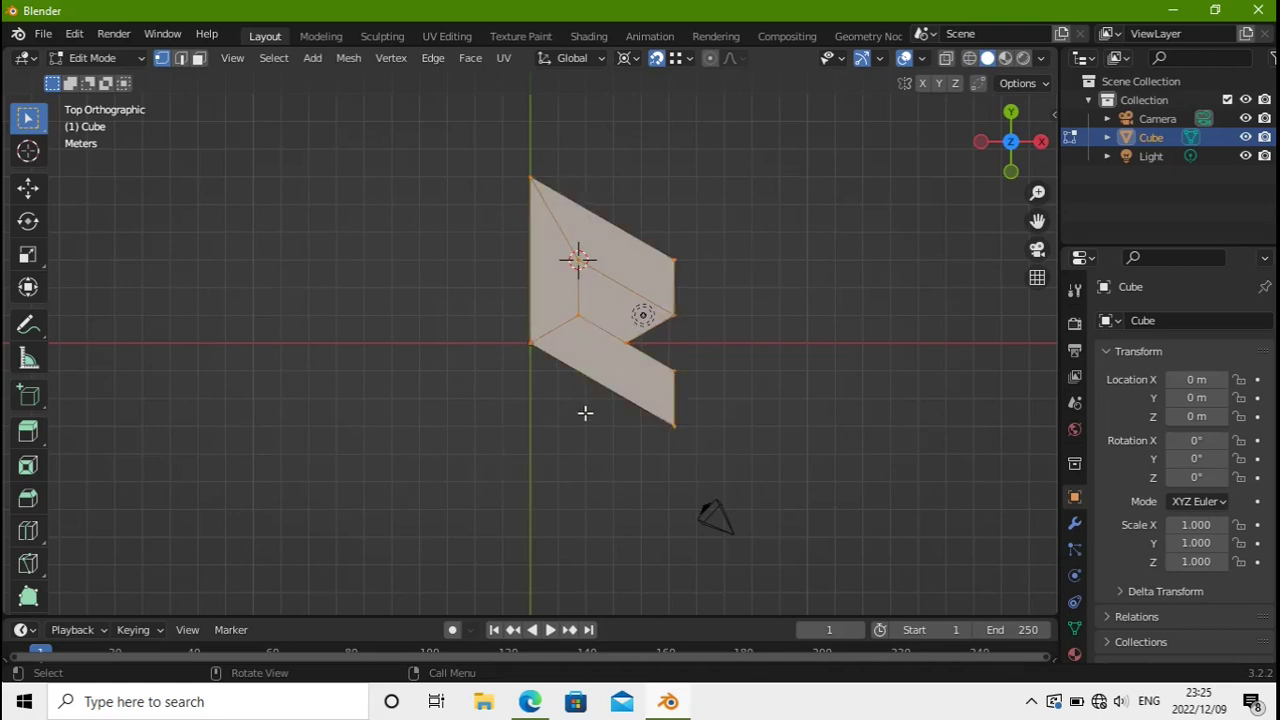
key("shift+d")
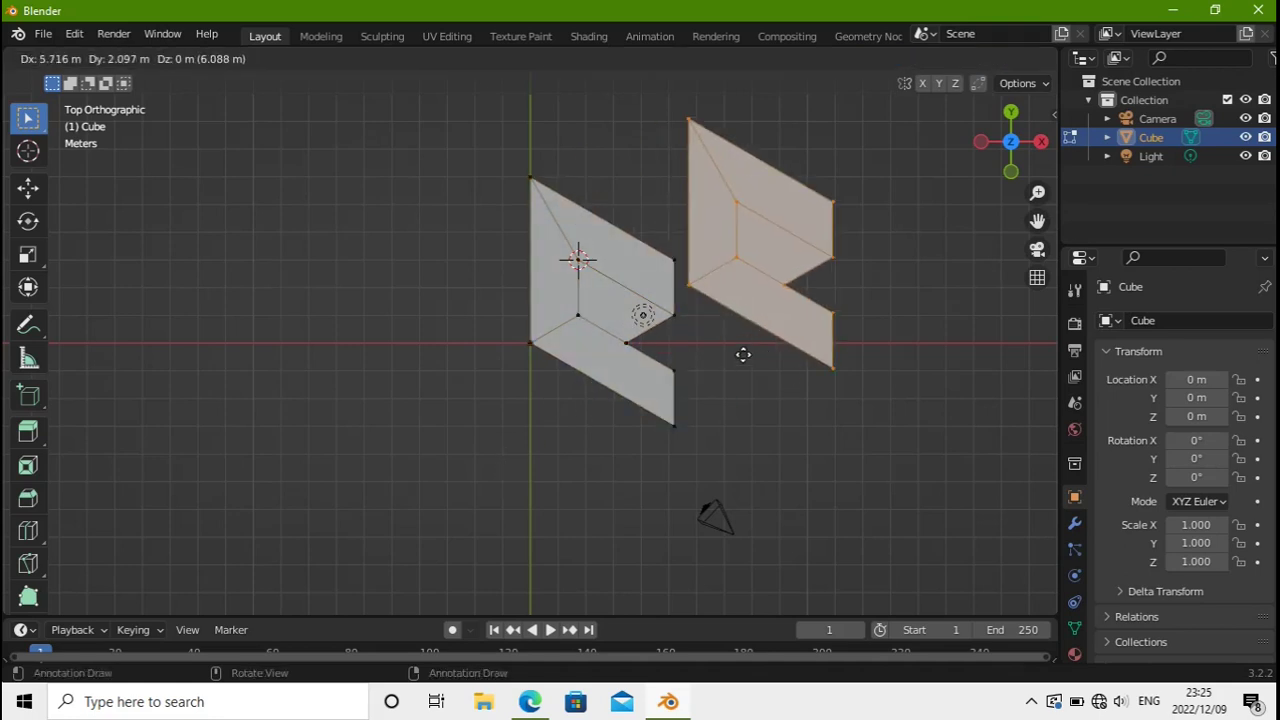
key("Escape")
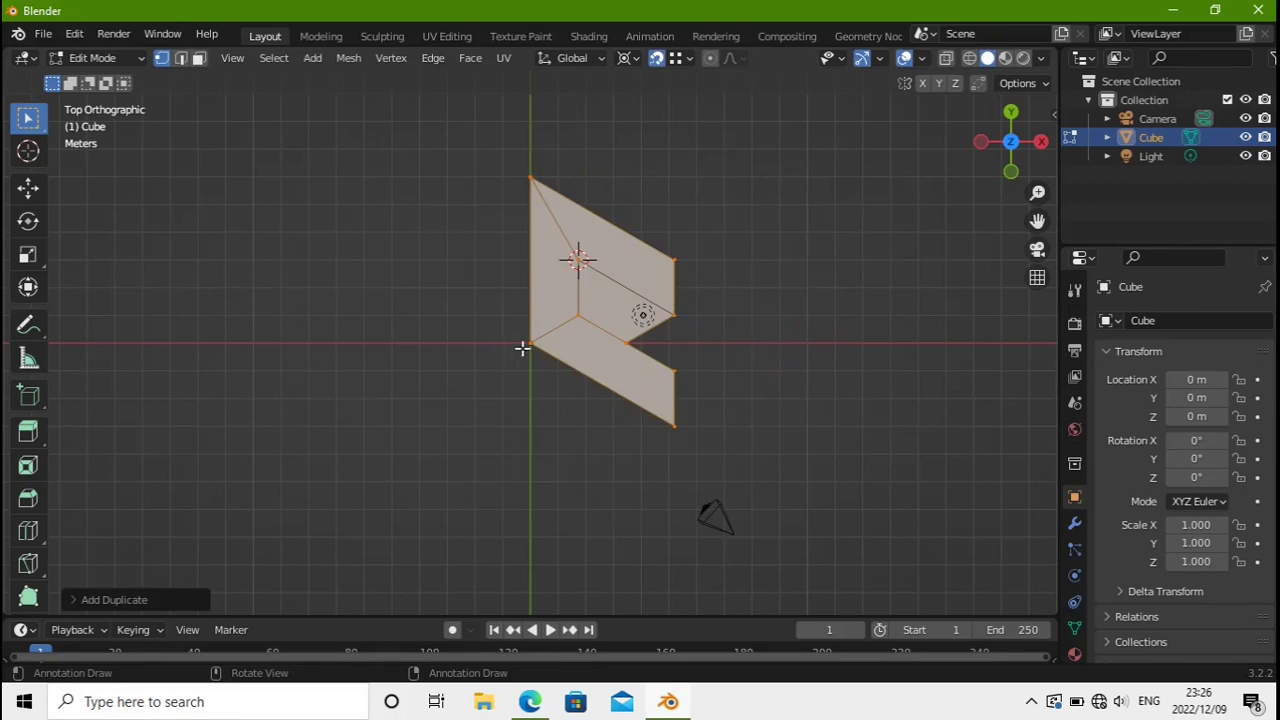
left_click(547, 388)
key("ctrl+z")
key("ctrl+z")
key("ctrl+z")
key("ctrl+z")
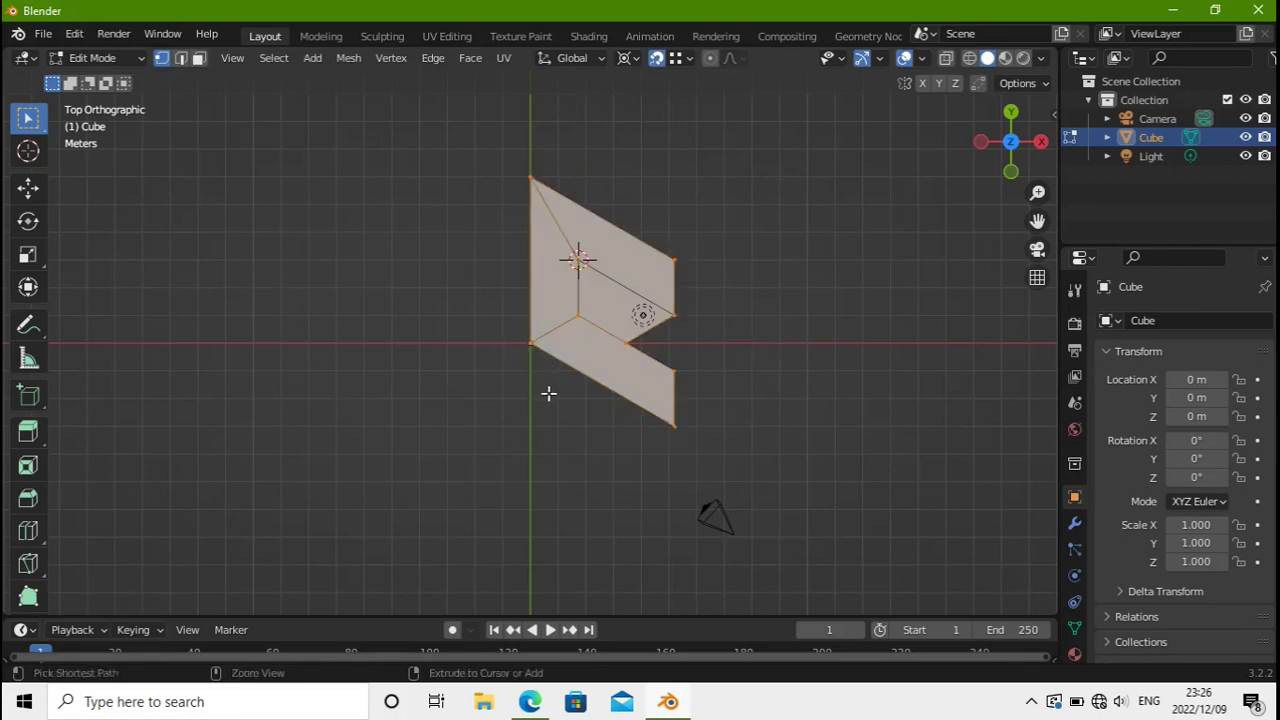
key("ctrl+z")
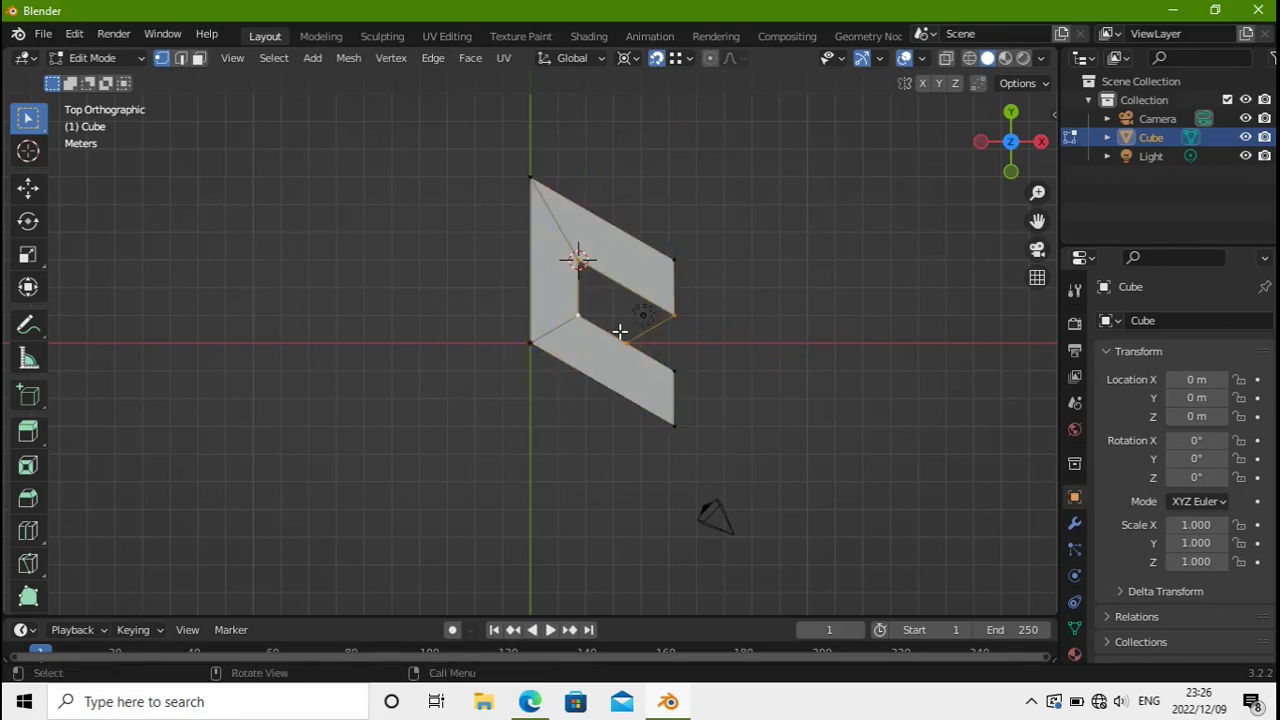
Refill the inner gap with a face and snap the 3D cursor to the vertex at the origin
key("f")
left_click(536, 347)
key("shift+s")
left_click(514, 411)
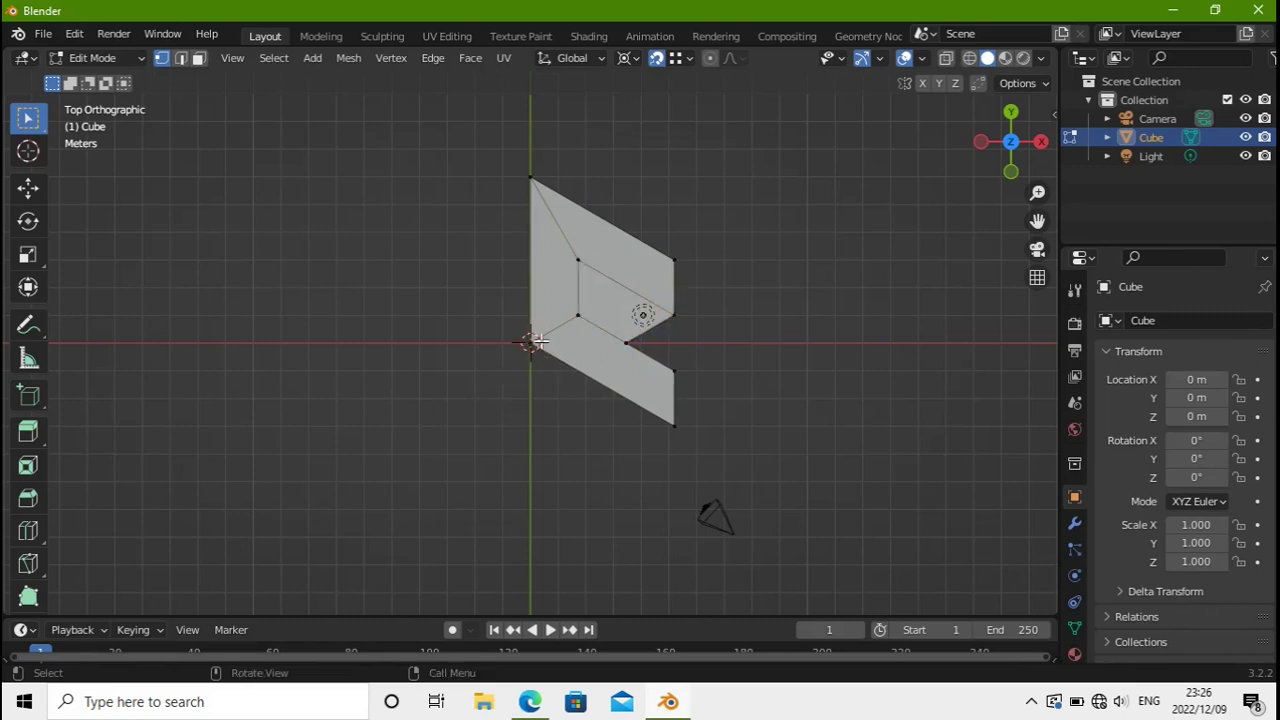
Select the whole filled shape and merge its vertices by distance
key("a")
key("m")
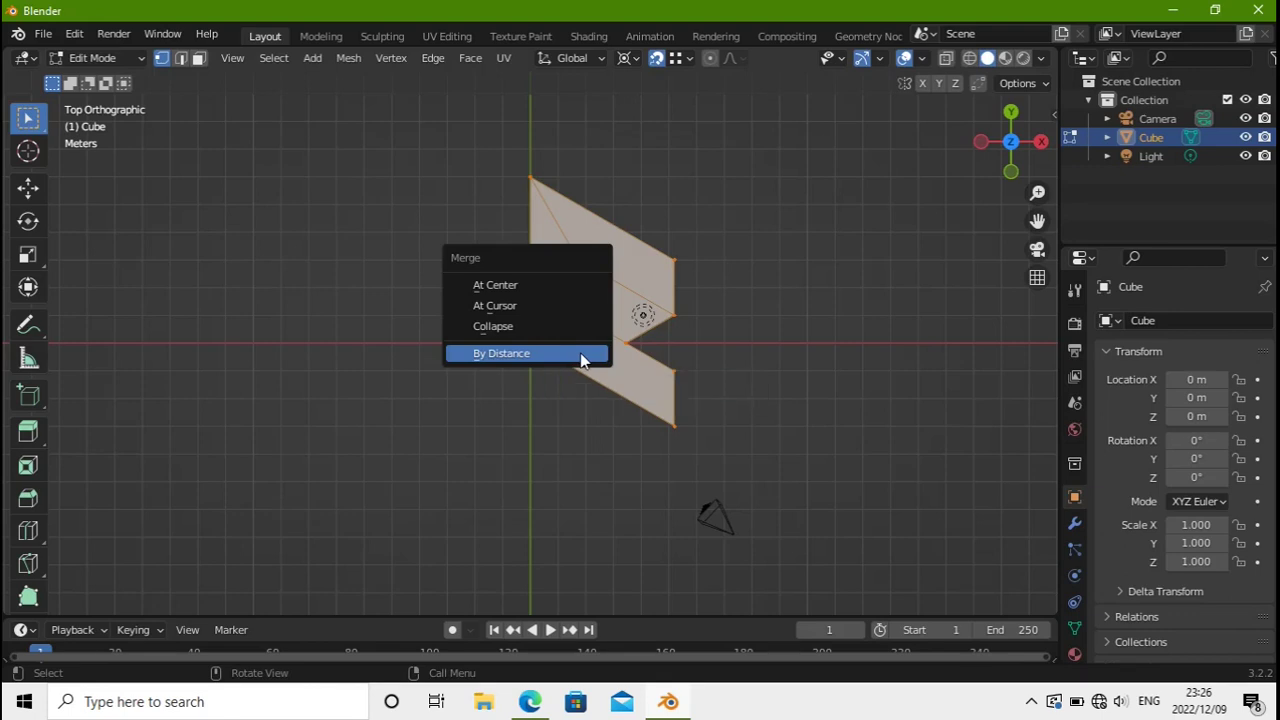
left_click(583, 355)
Duplicate the whole shape in place and rotate the copy 120° around the 3D cursor
key("shift+d")
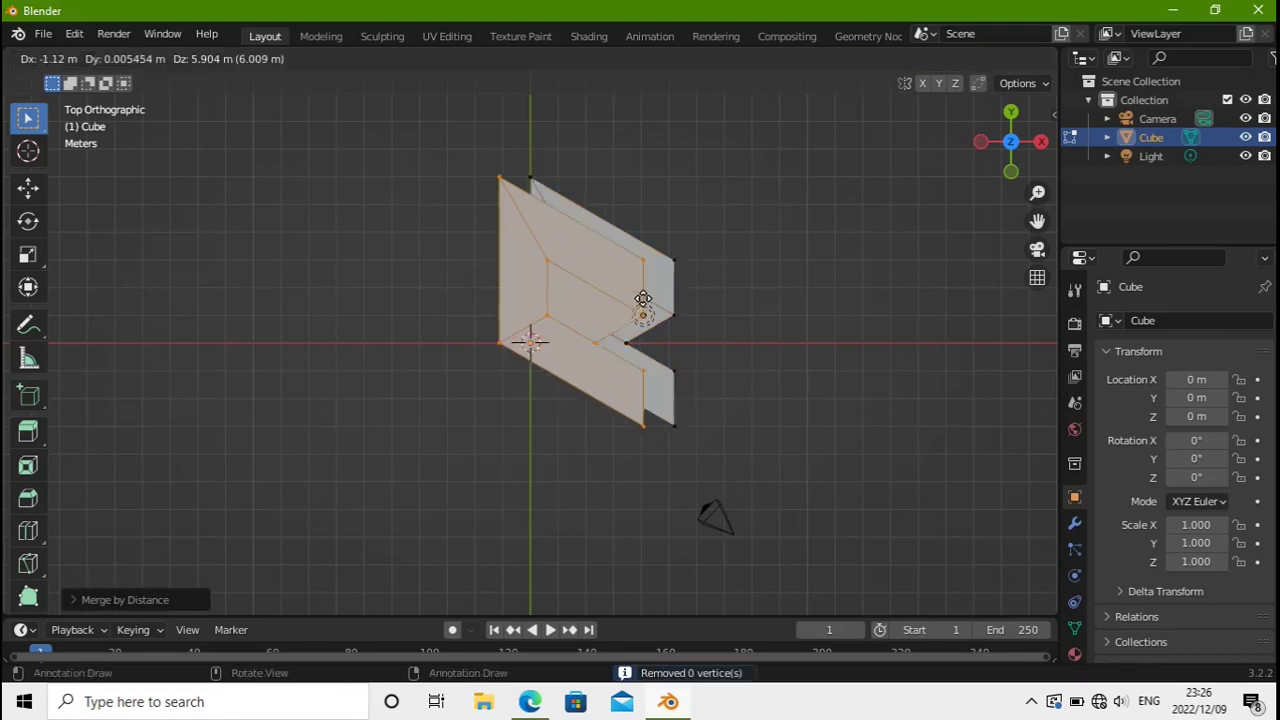
key("Escape")
key("r")
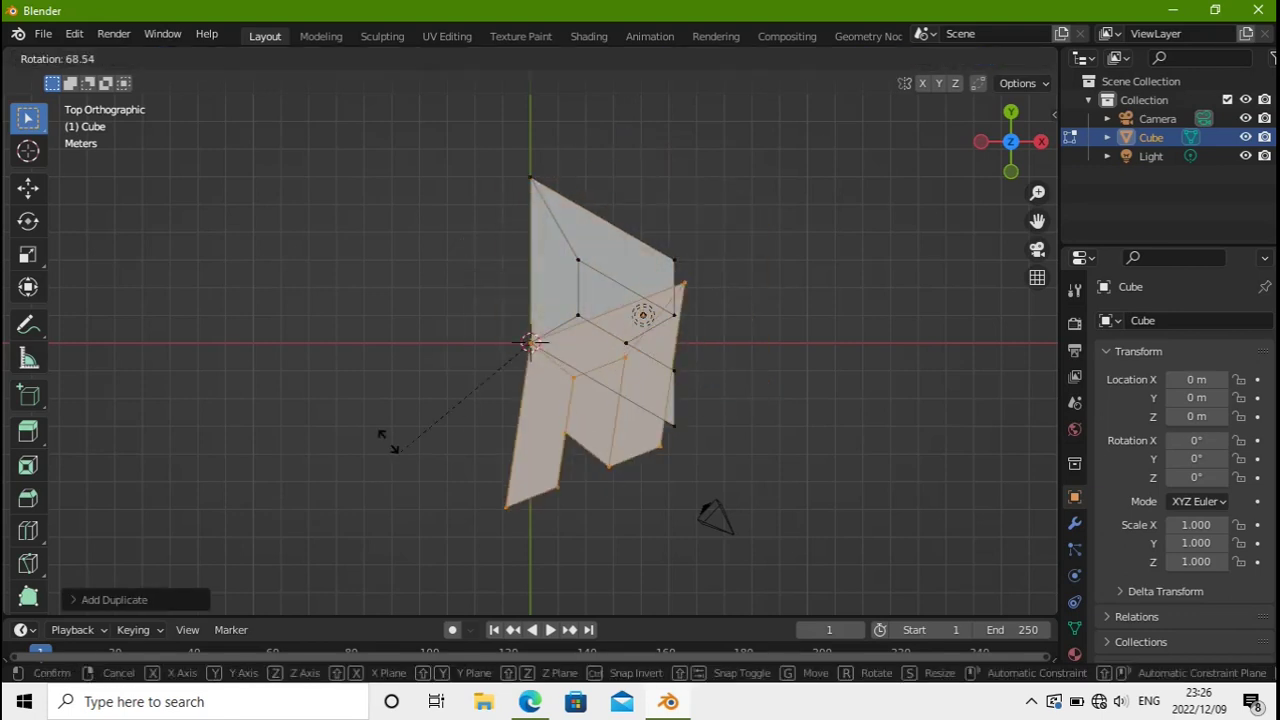
type("180")
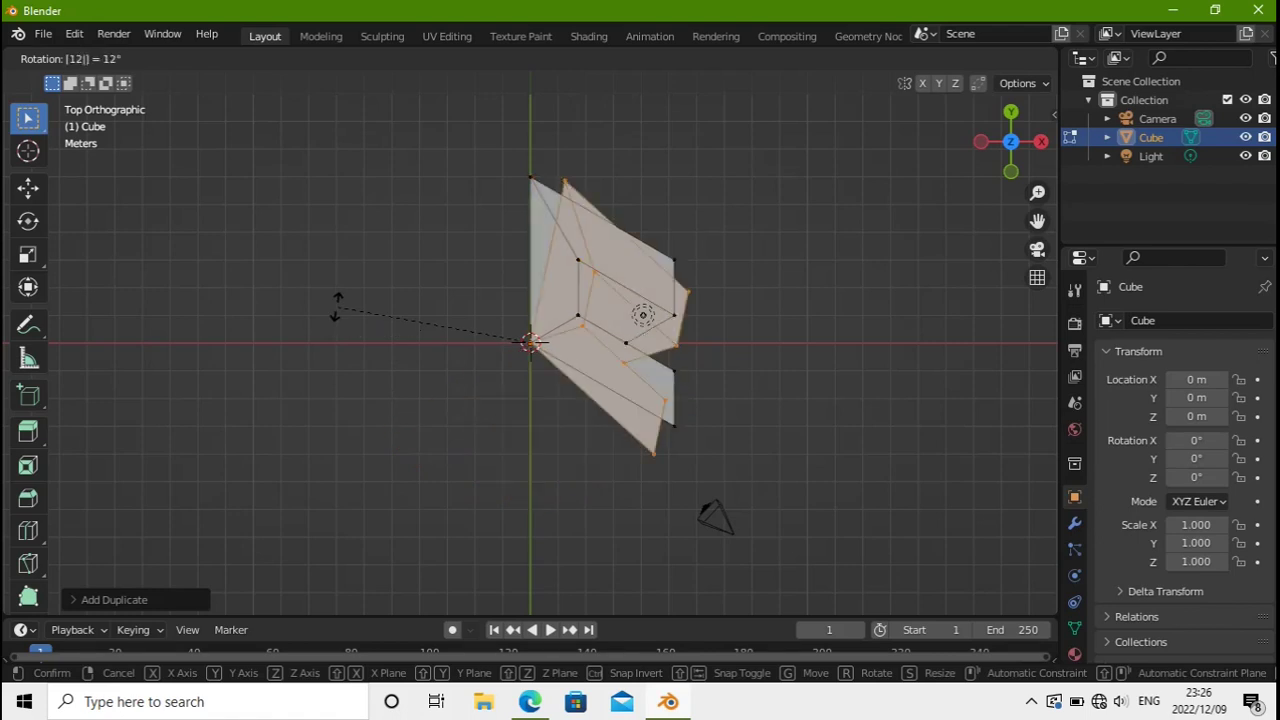
key("Return")
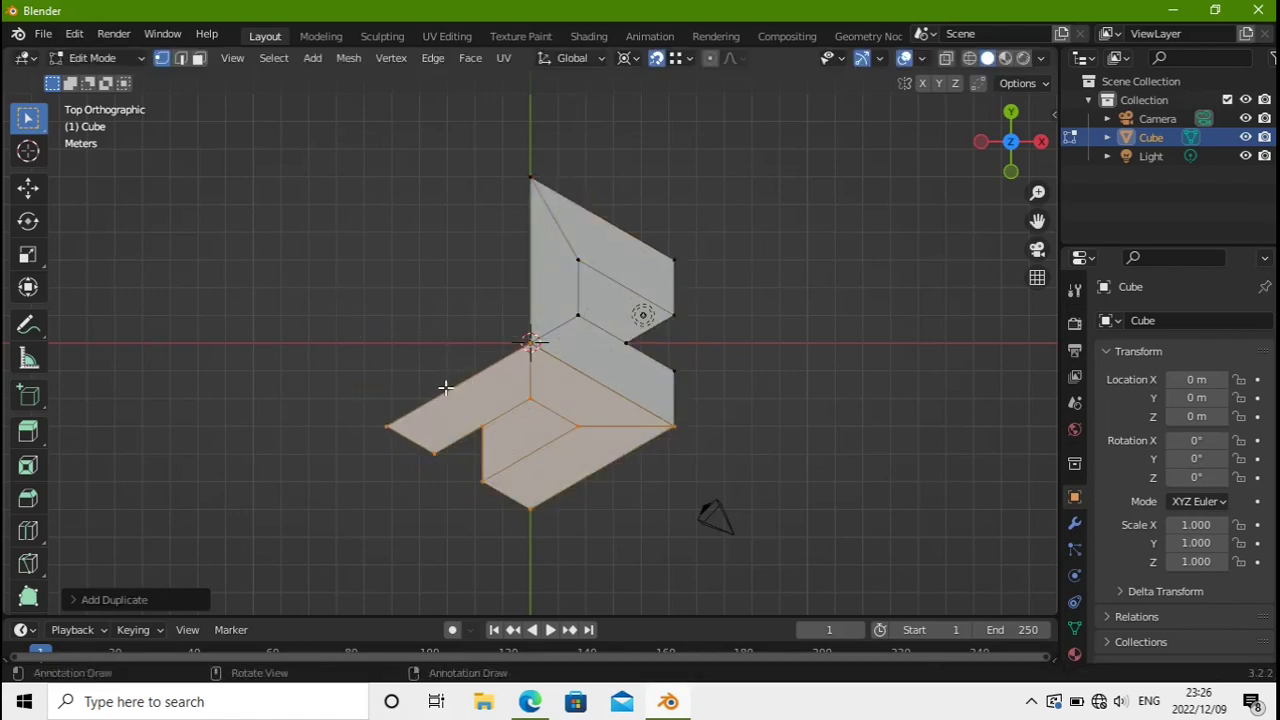
Duplicate the rotated copy in place and rotate the new one another 120° to complete the three-part shape
type("r120")
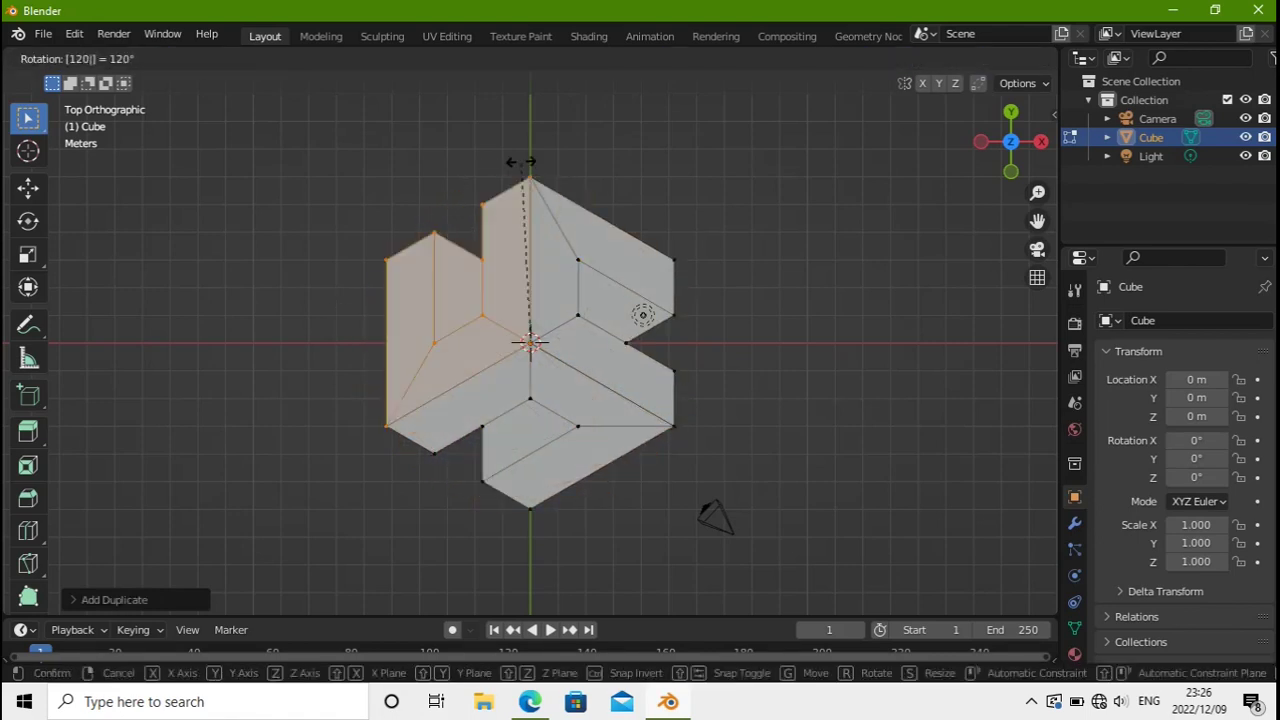
key("Return")
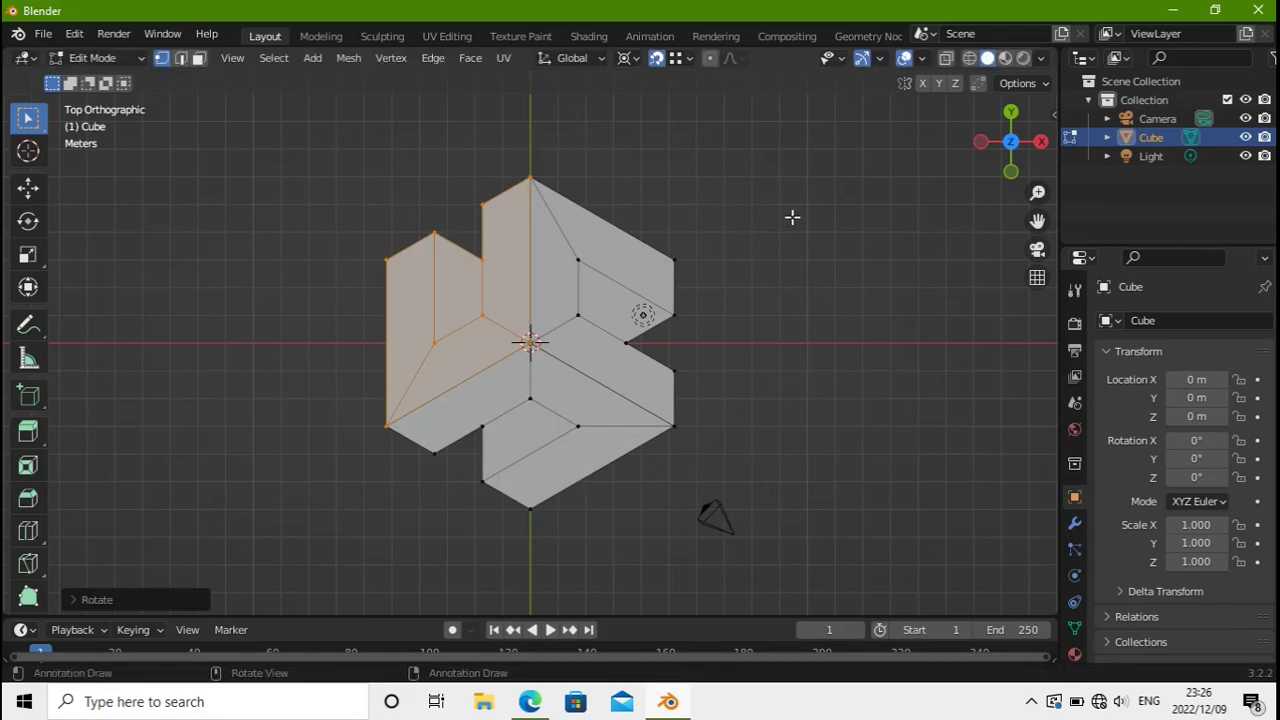
left_click(730, 246)
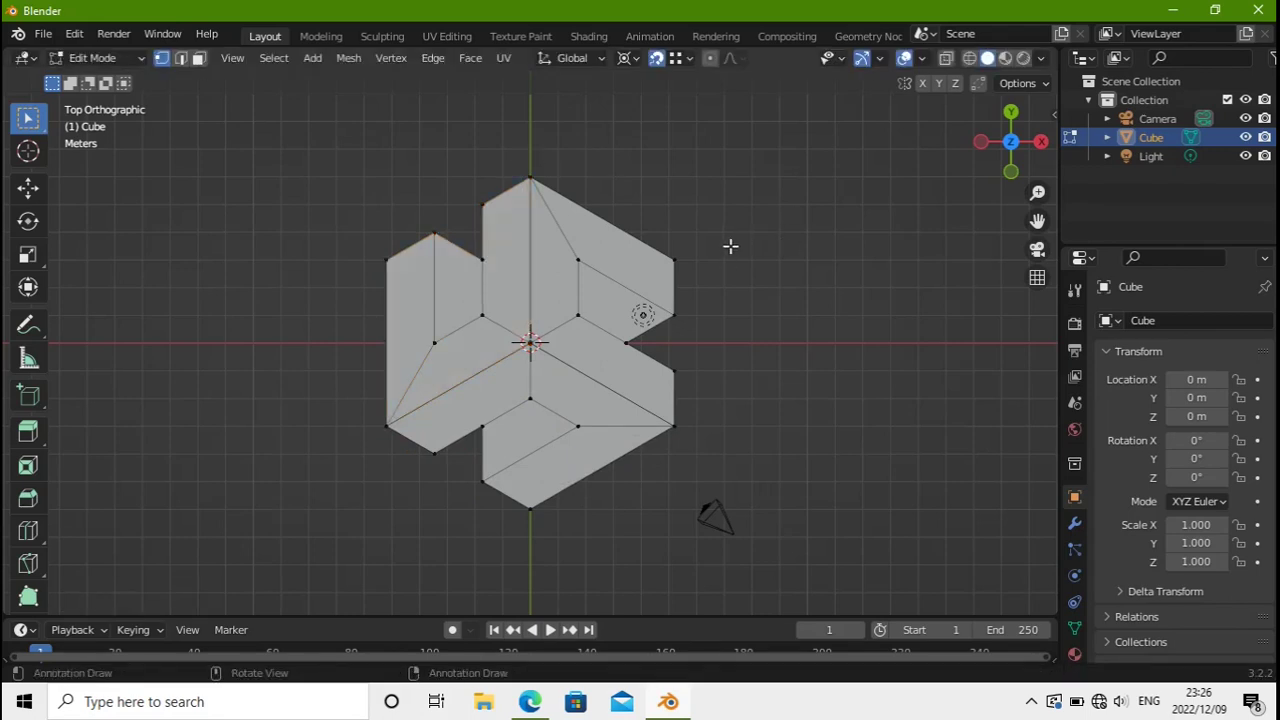
Select all three parts and merge their coinciding vertices by distance
key("a")
key("m")
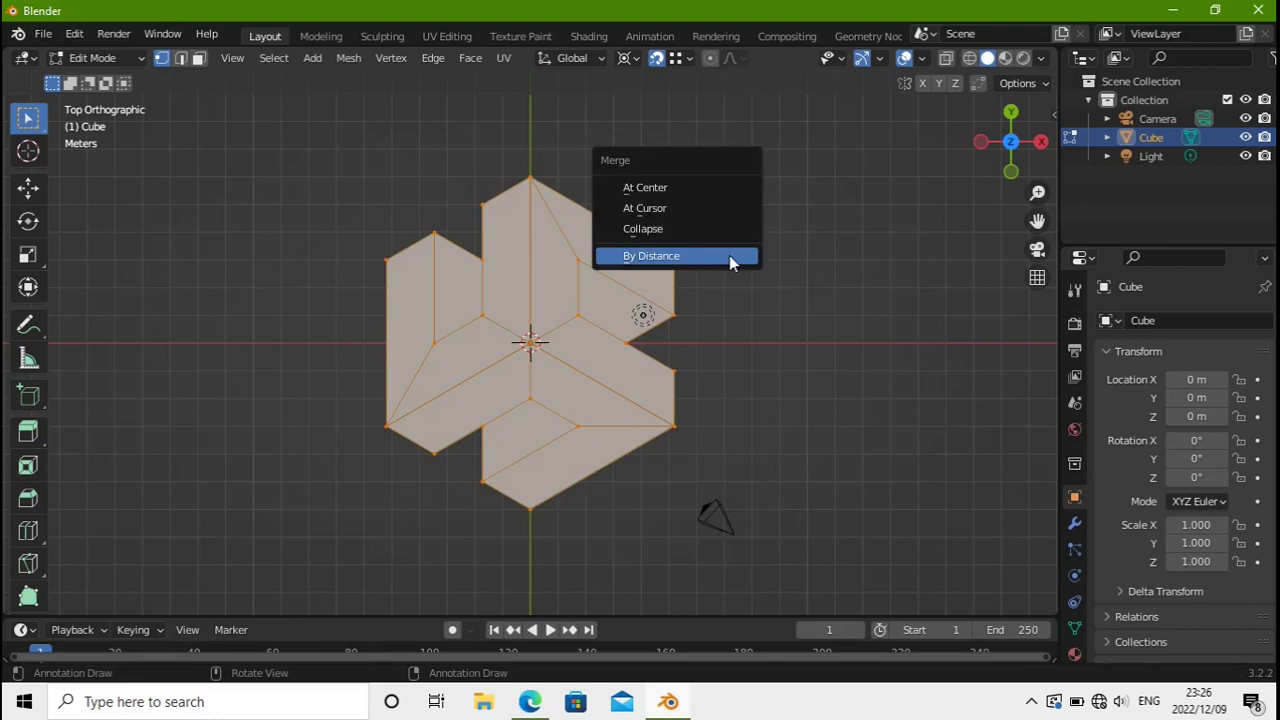
left_click(730, 256)
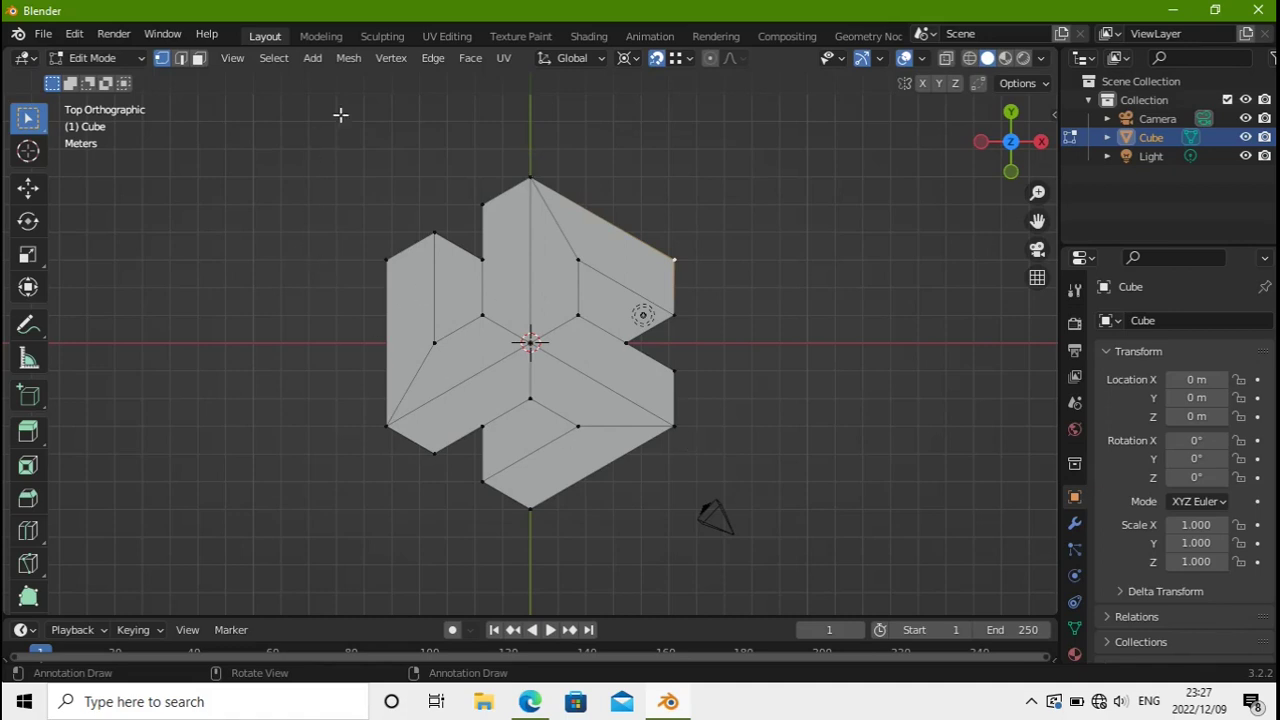
Switch to the Shading workspace and show the complete shape in top view
left_click(585, 38)
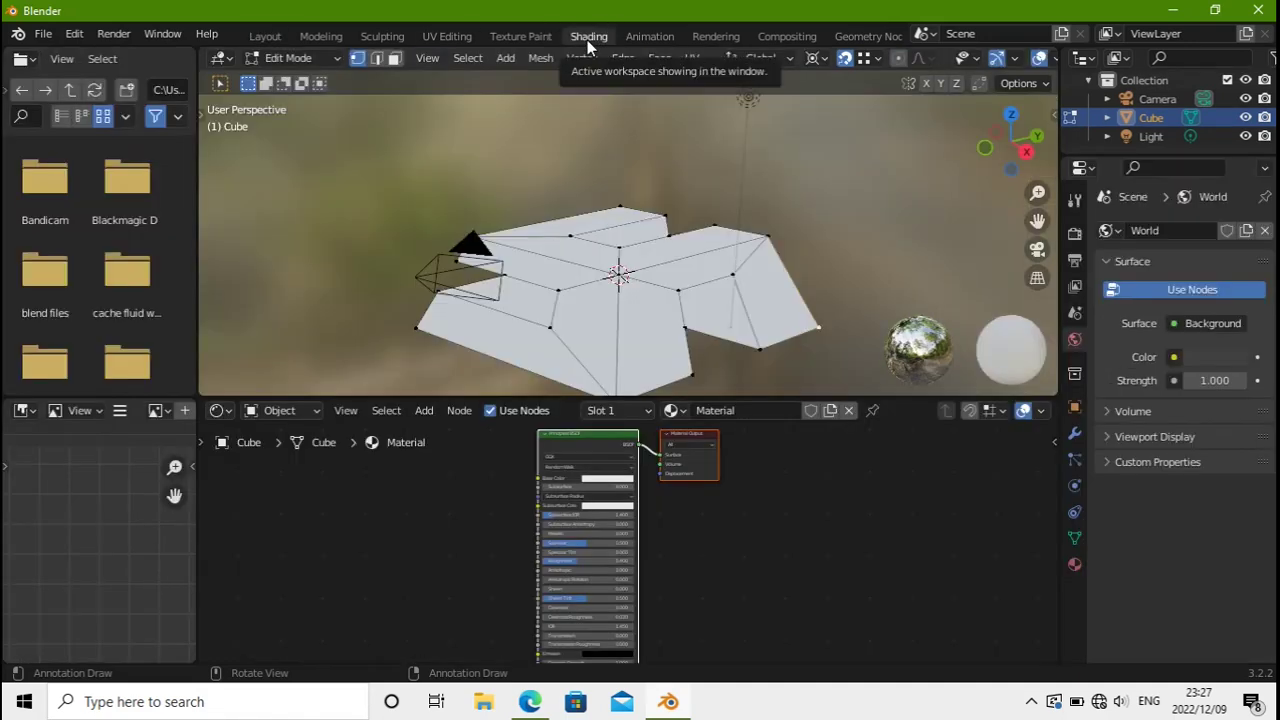
key("KP_7")
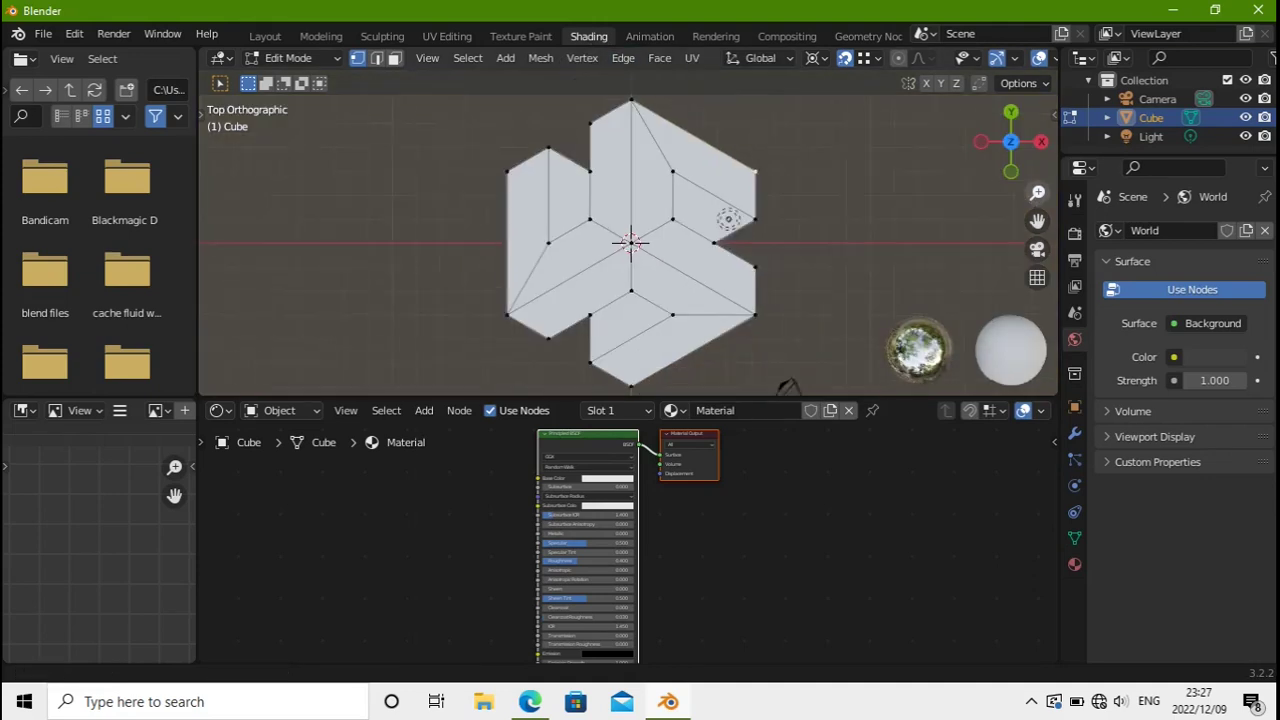
left_click_drag(1038, 193, 1038, 212)
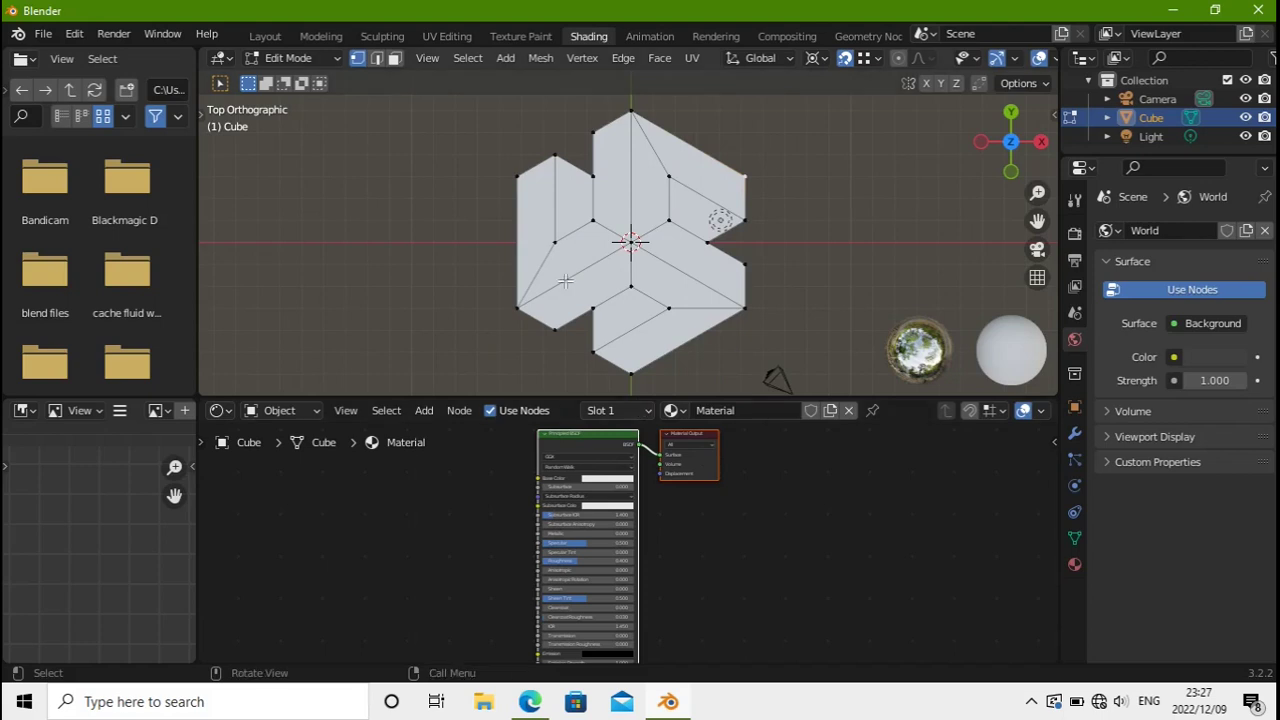
Set the Base Color of the shape's Principled BSDF material to black
left_click(594, 483)
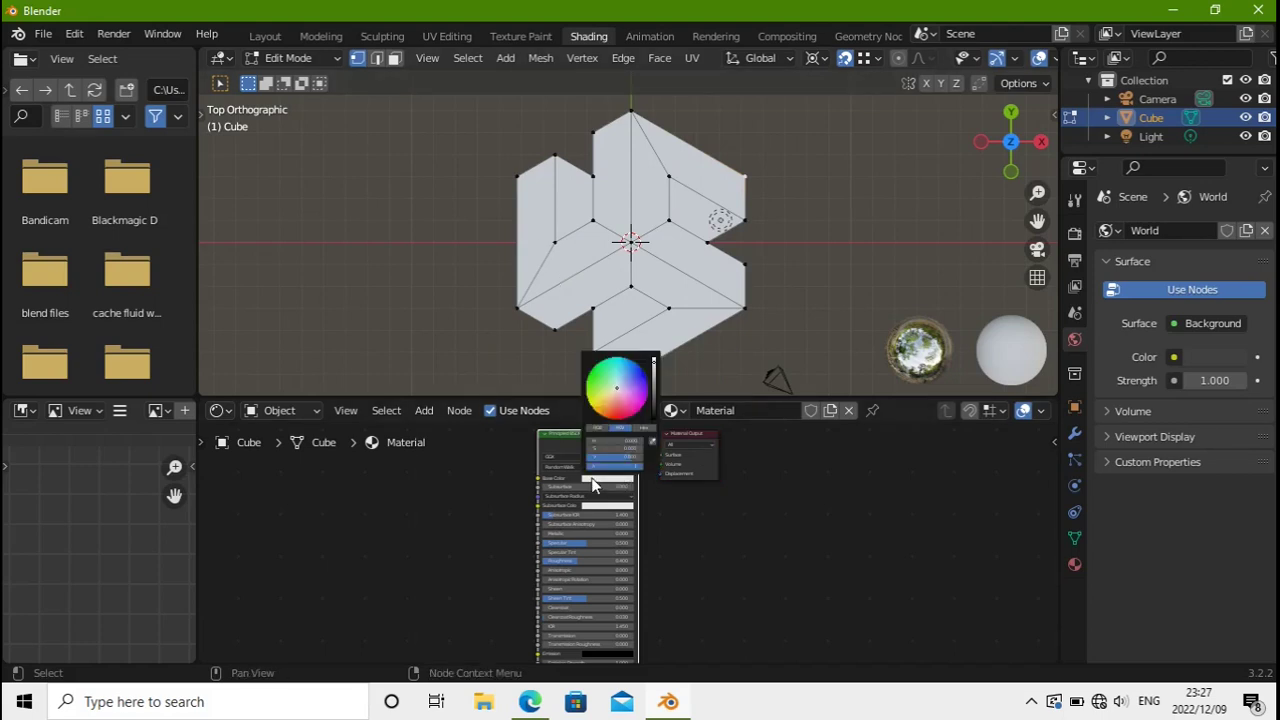
mouse_move(656, 388)
left_mouse_down()
mouse_move(655, 416)
mouse_move(655, 358)
left_mouse_up()
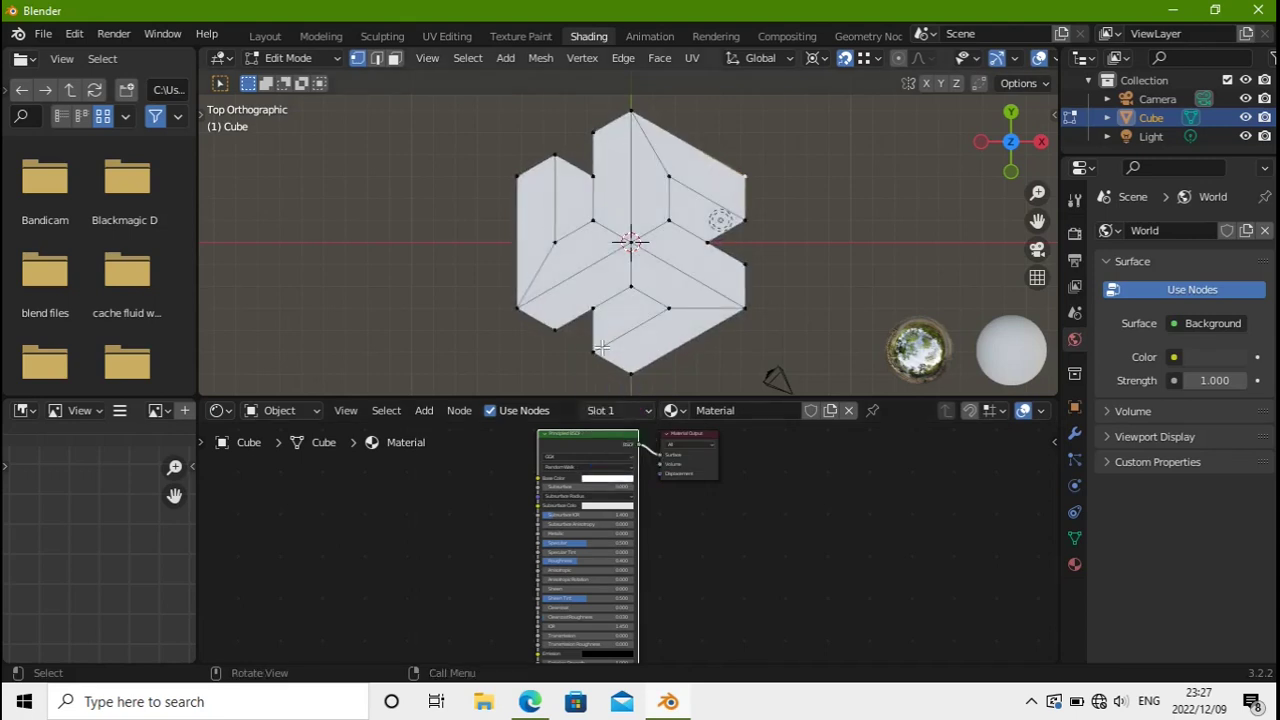
left_click(620, 480)
left_click_drag(656, 372, 655, 416)
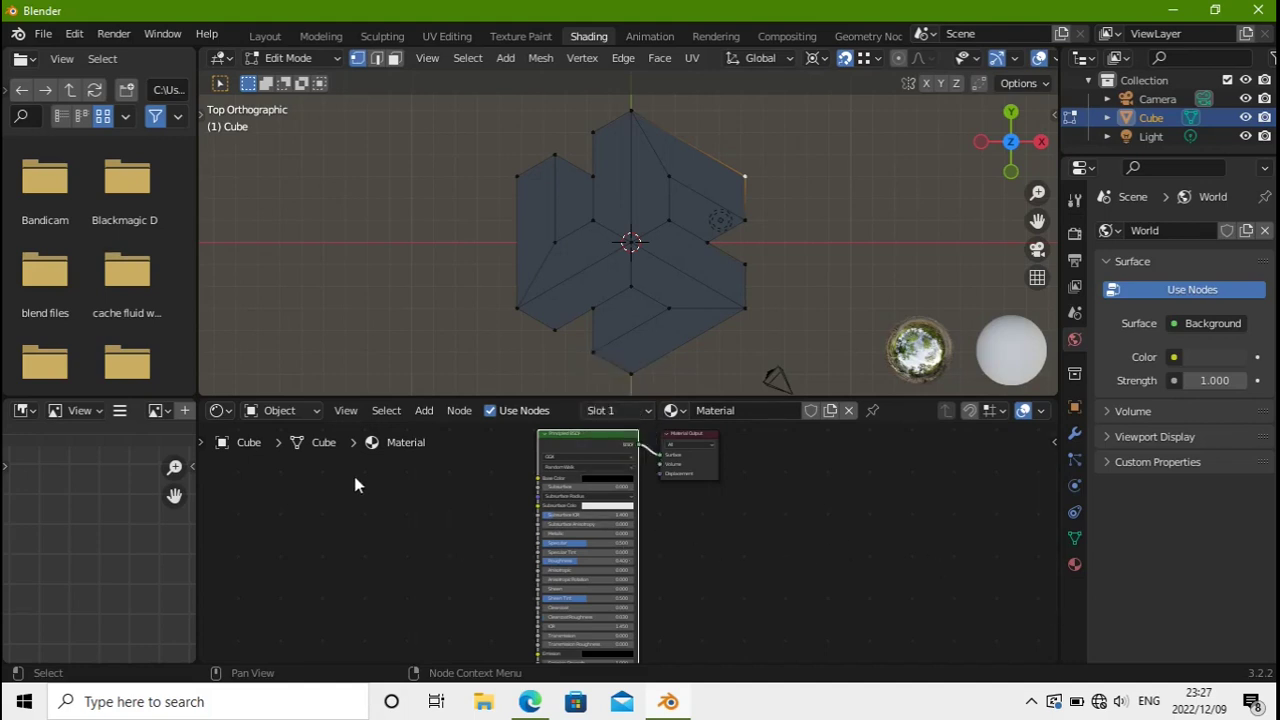
Set the material's Roughness to 1.000 and its Specular to 0.000
left_click(621, 495)
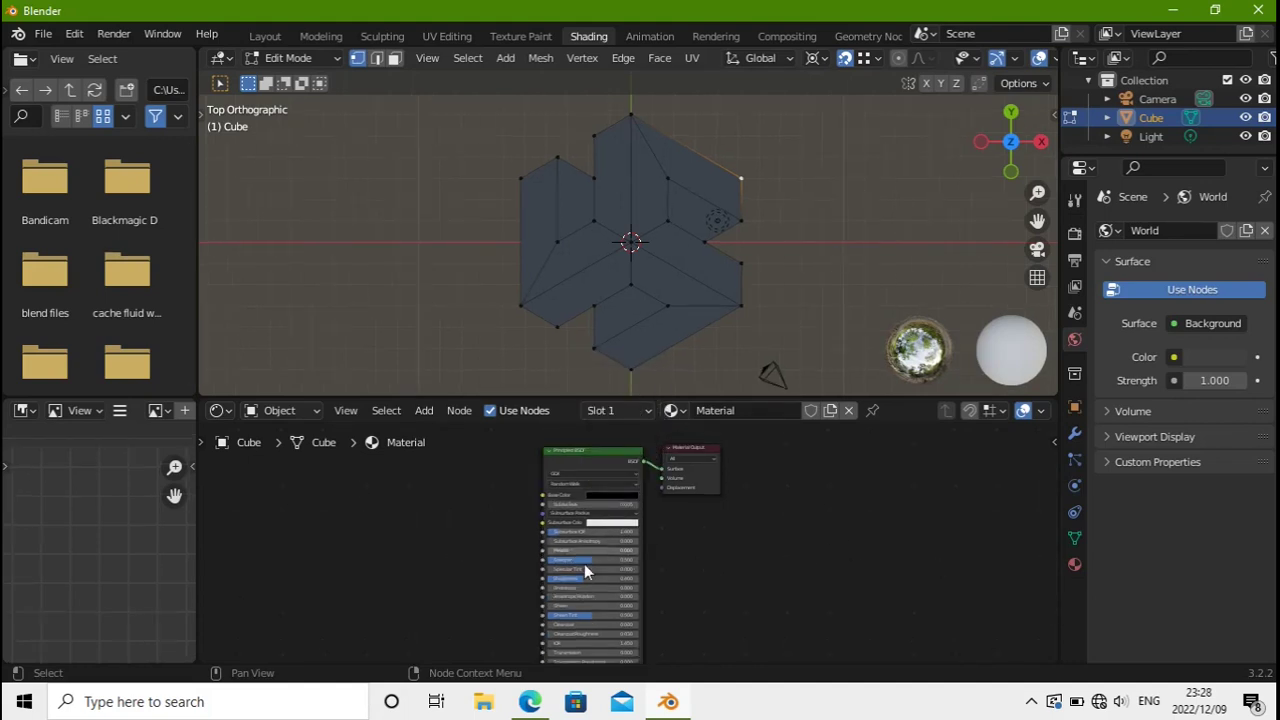
left_click_drag(580, 578, 645, 578)
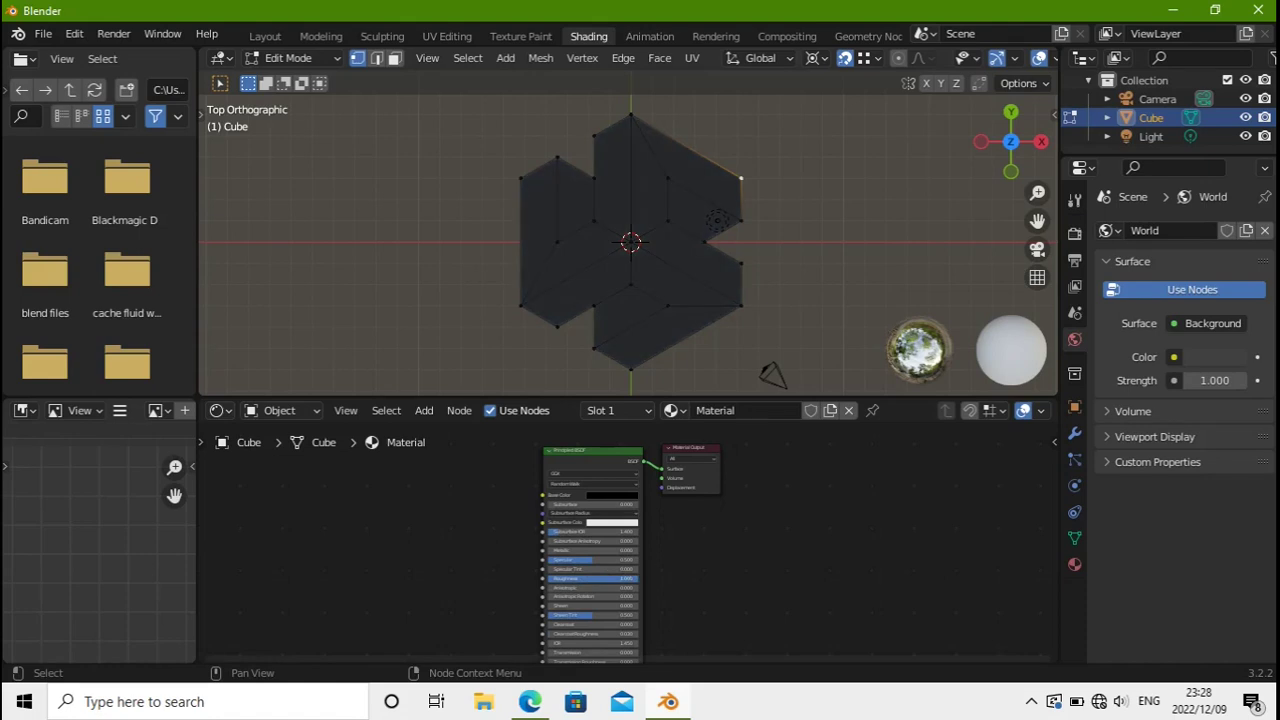
left_click_drag(572, 560, 547, 561)
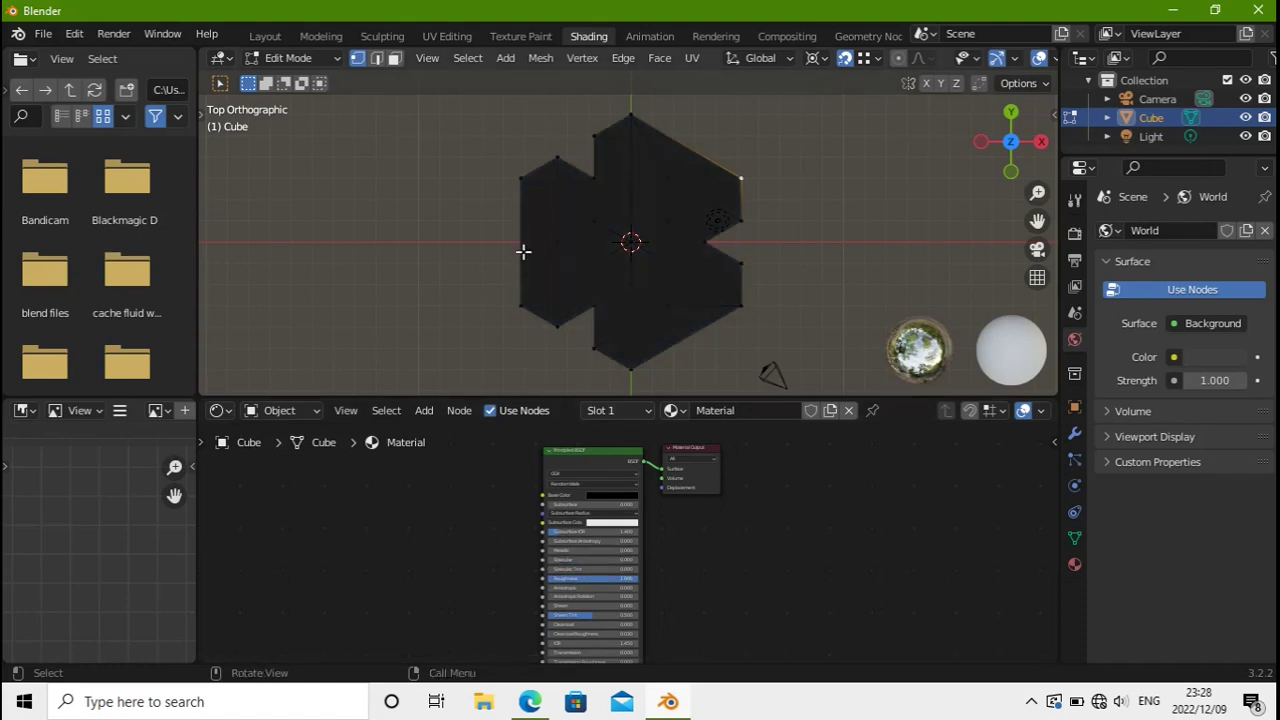
Select the two left-arm faces, the vertical face beside the Y axis and the lower inner face, and assign Material to them
key("3")
left_click(540, 218)
left_click(583, 235, "shift")
left_click(608, 203, "shift")
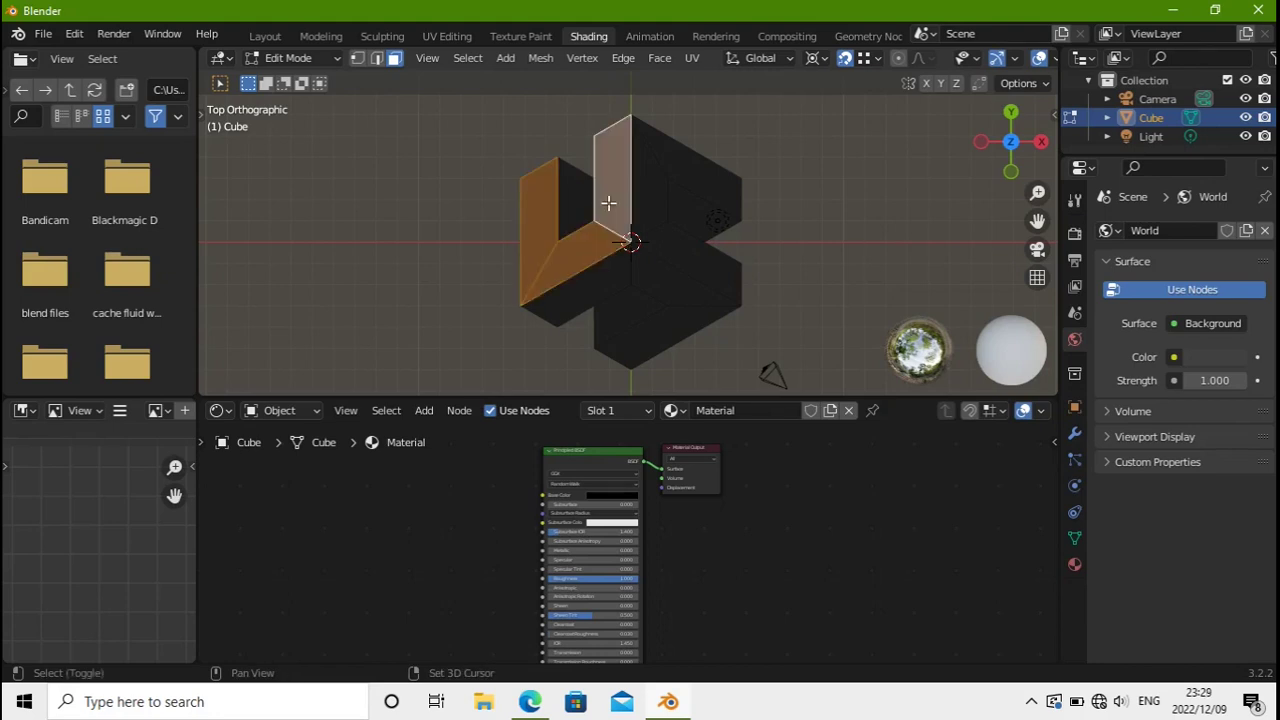
left_click(622, 312, "shift")
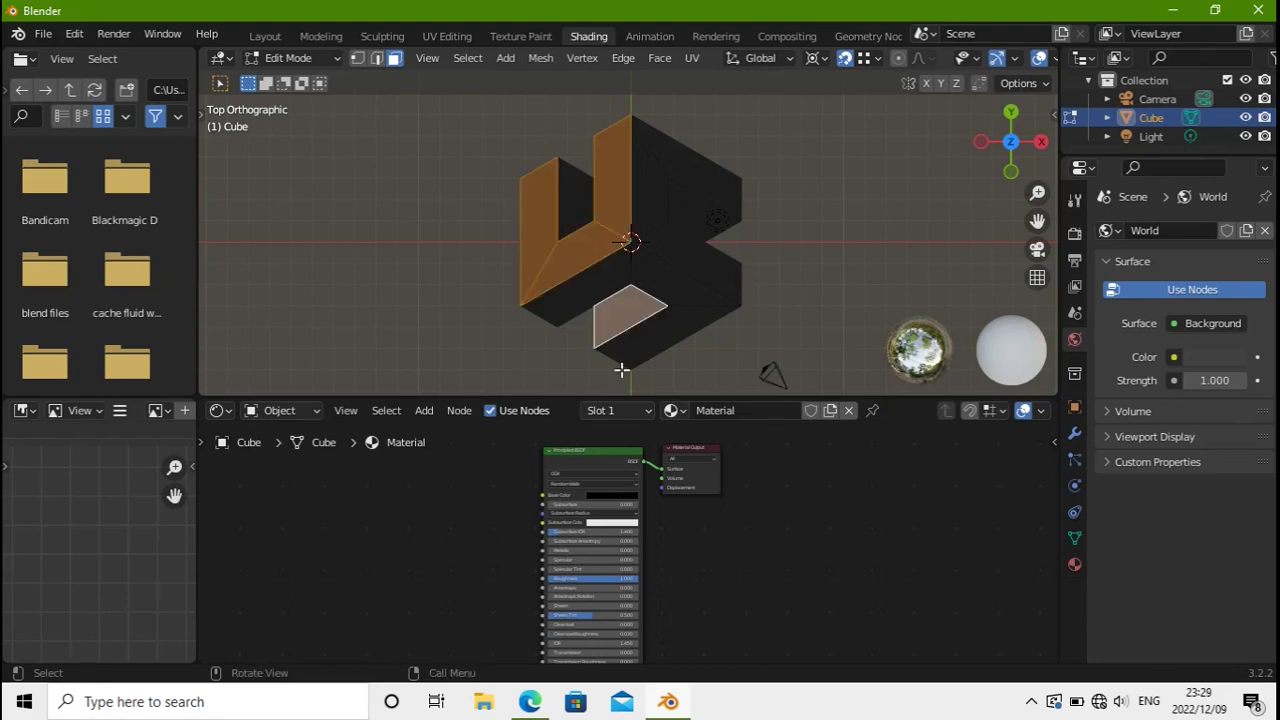
left_click(625, 412)
left_click(553, 375)
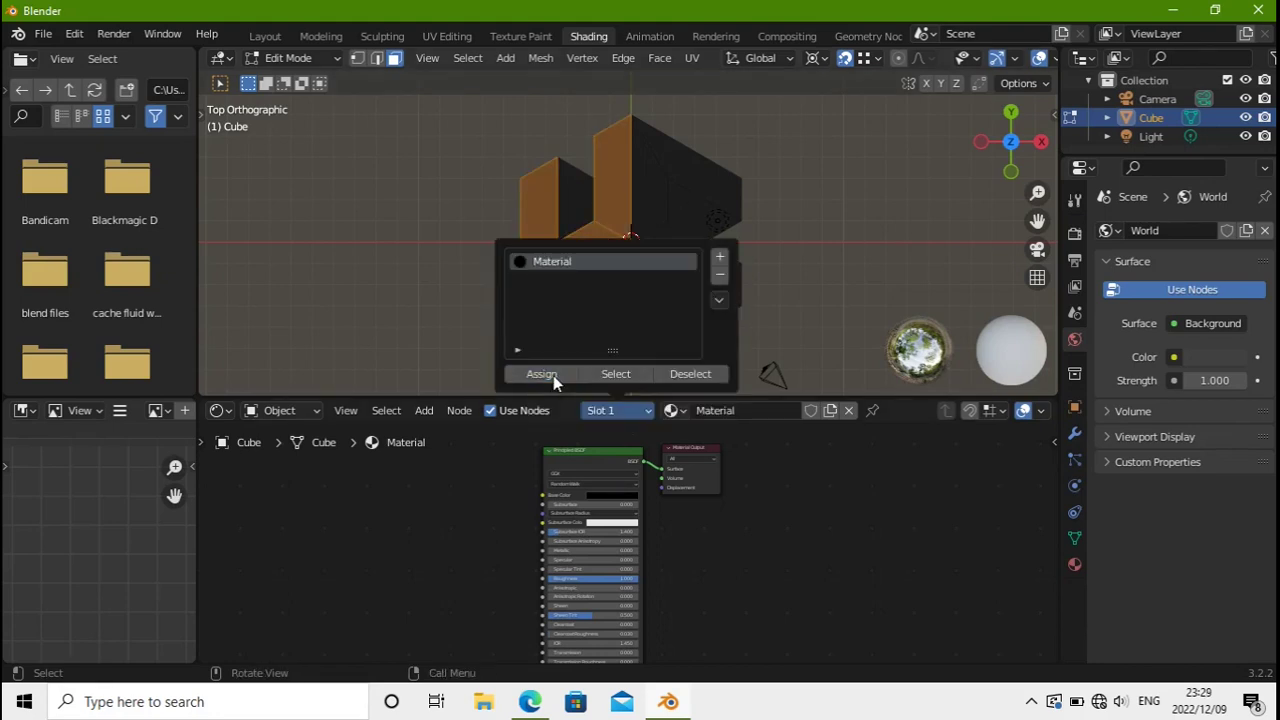
Add a second material slot with a new material and set its Base Color to light grey
left_click(638, 408)
left_click(638, 408)
left_click(610, 414)
left_click(717, 262)
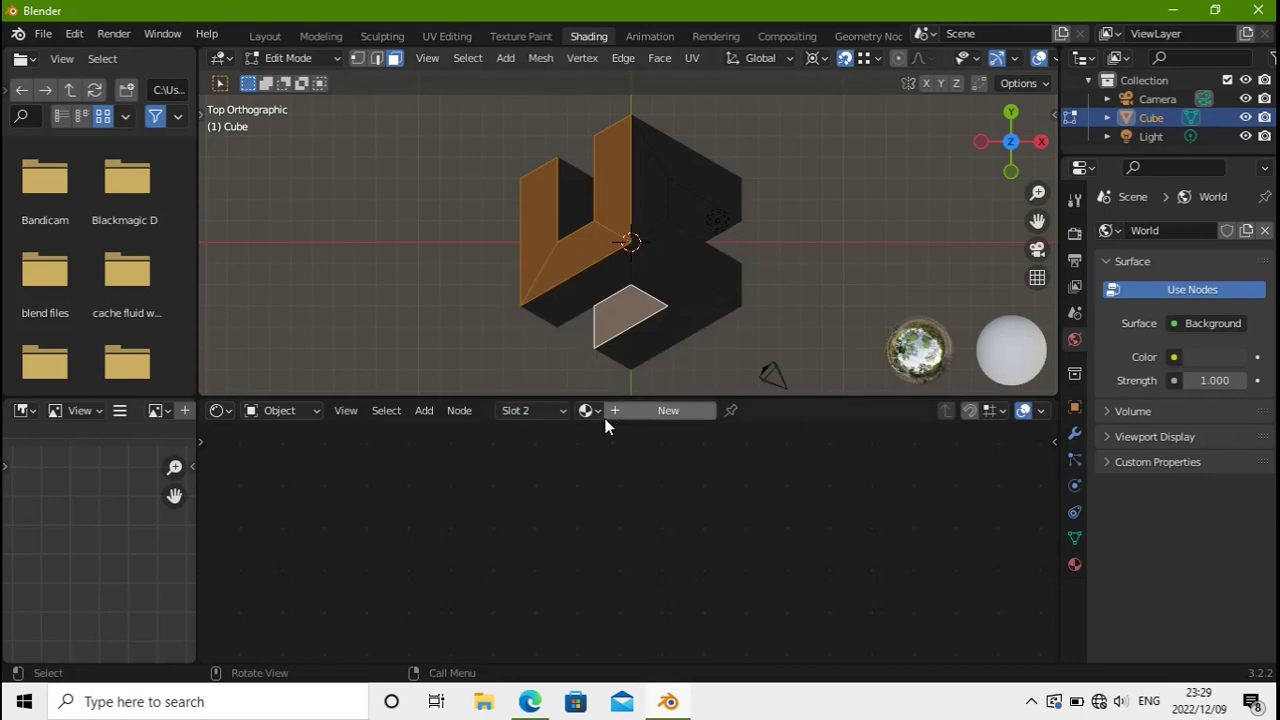
left_click(620, 412)
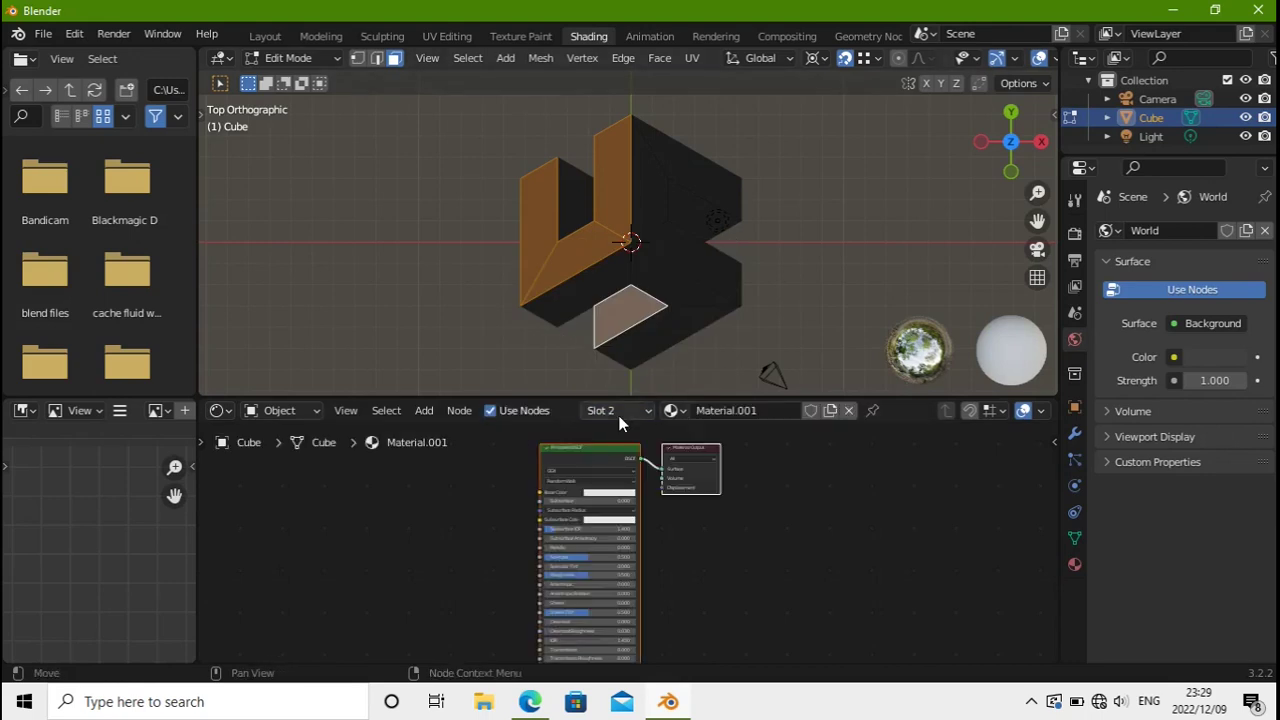
left_click(598, 492)
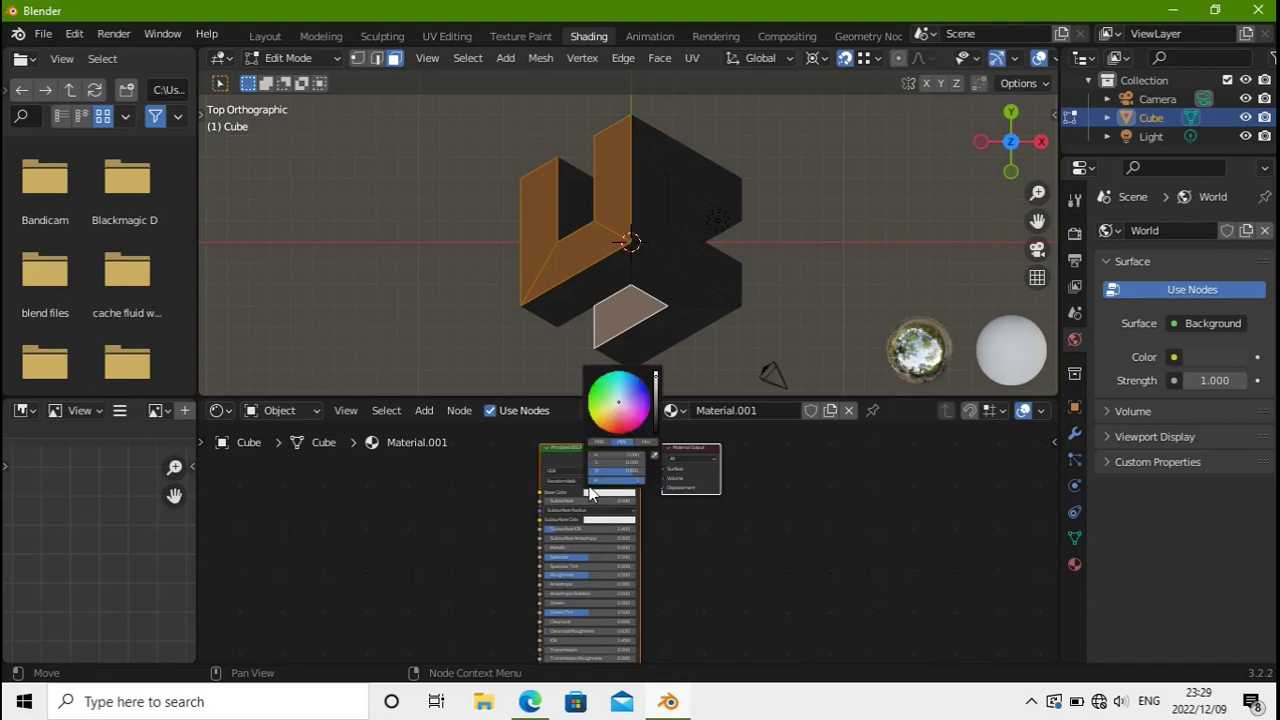
left_click_drag(656, 377, 656, 399)
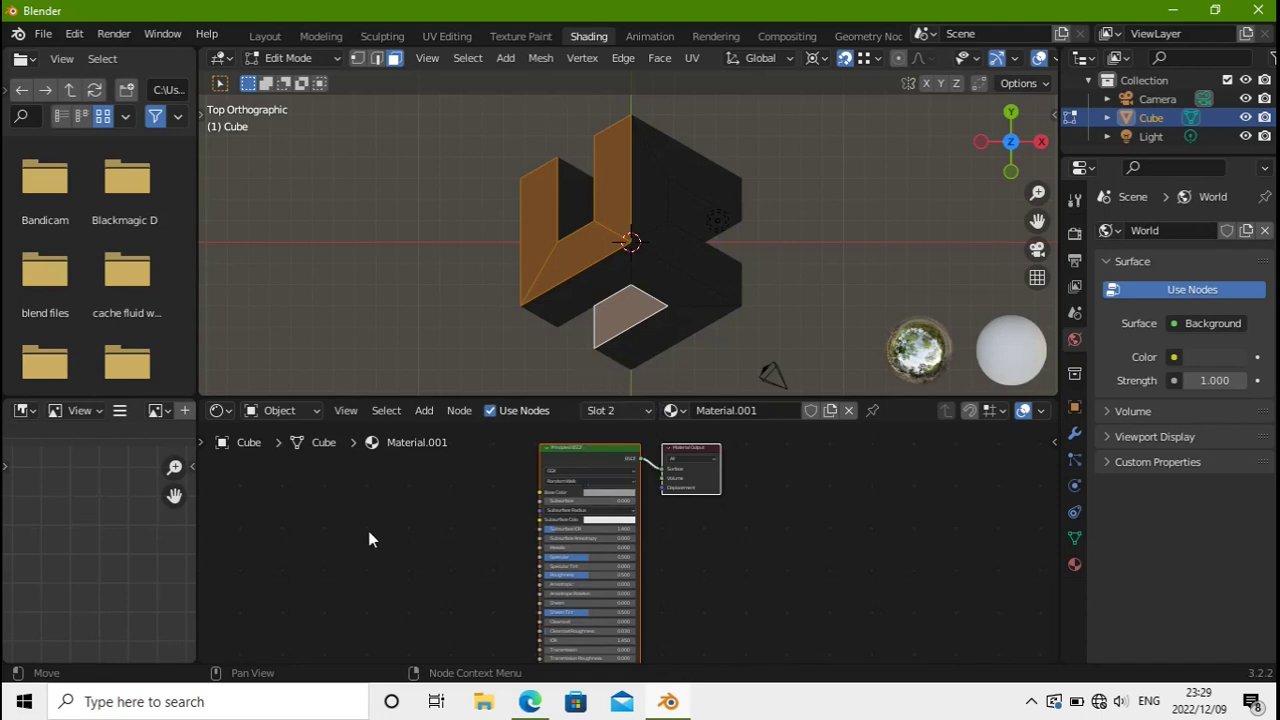
Select the left notch's inner face, the two upper-right arm faces and the face below the right notch, and assign Material.001
left_click(631, 412)
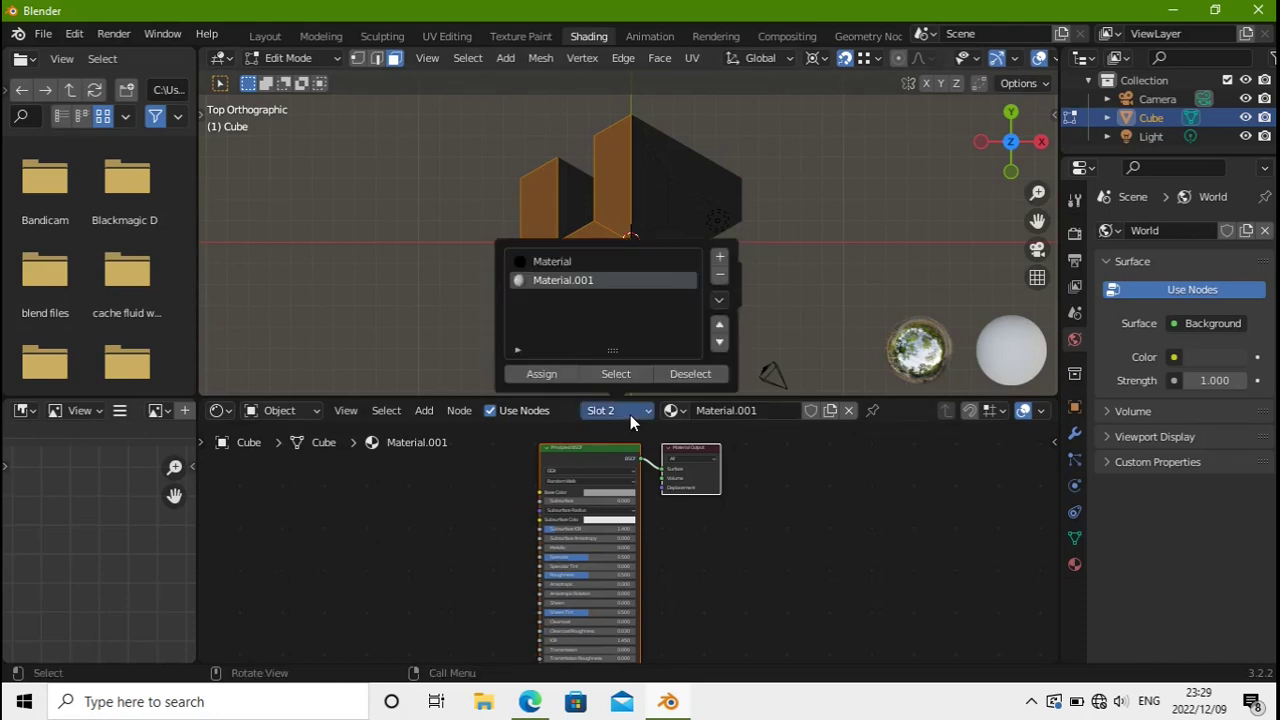
left_click(585, 205)
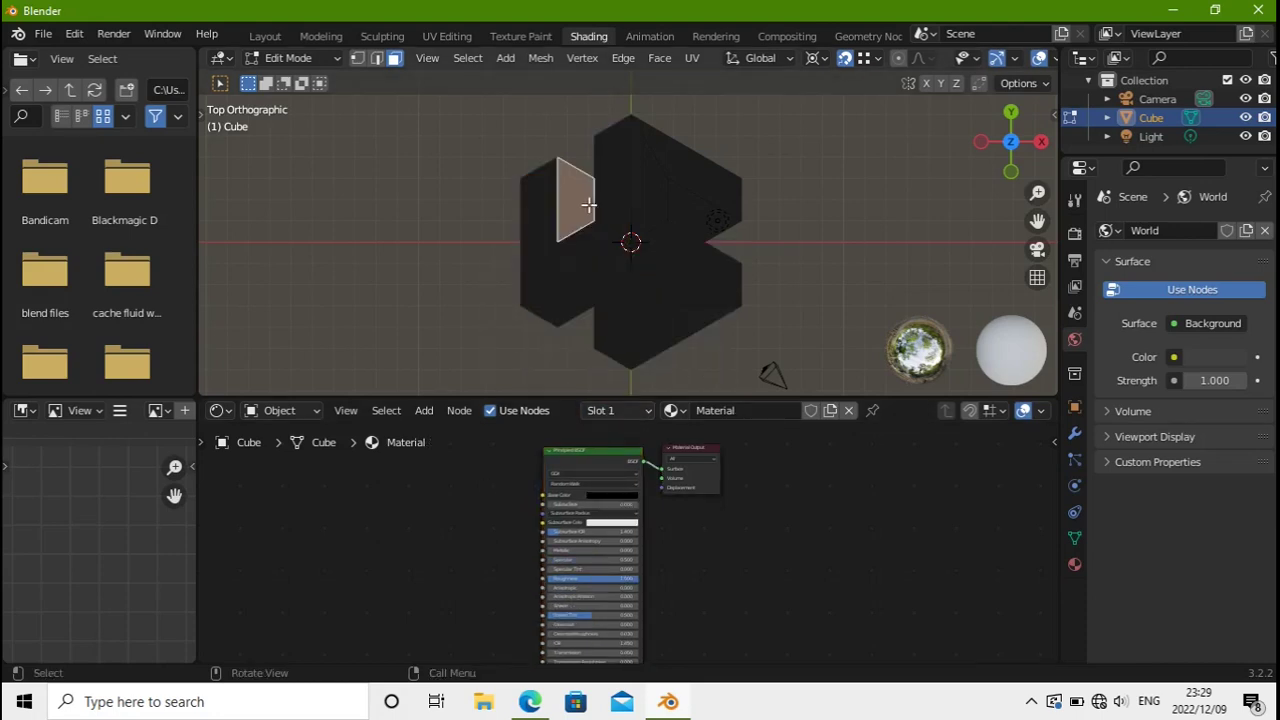
left_click(645, 200, "shift")
left_click(676, 168, "shift")
left_click(684, 262, "shift")
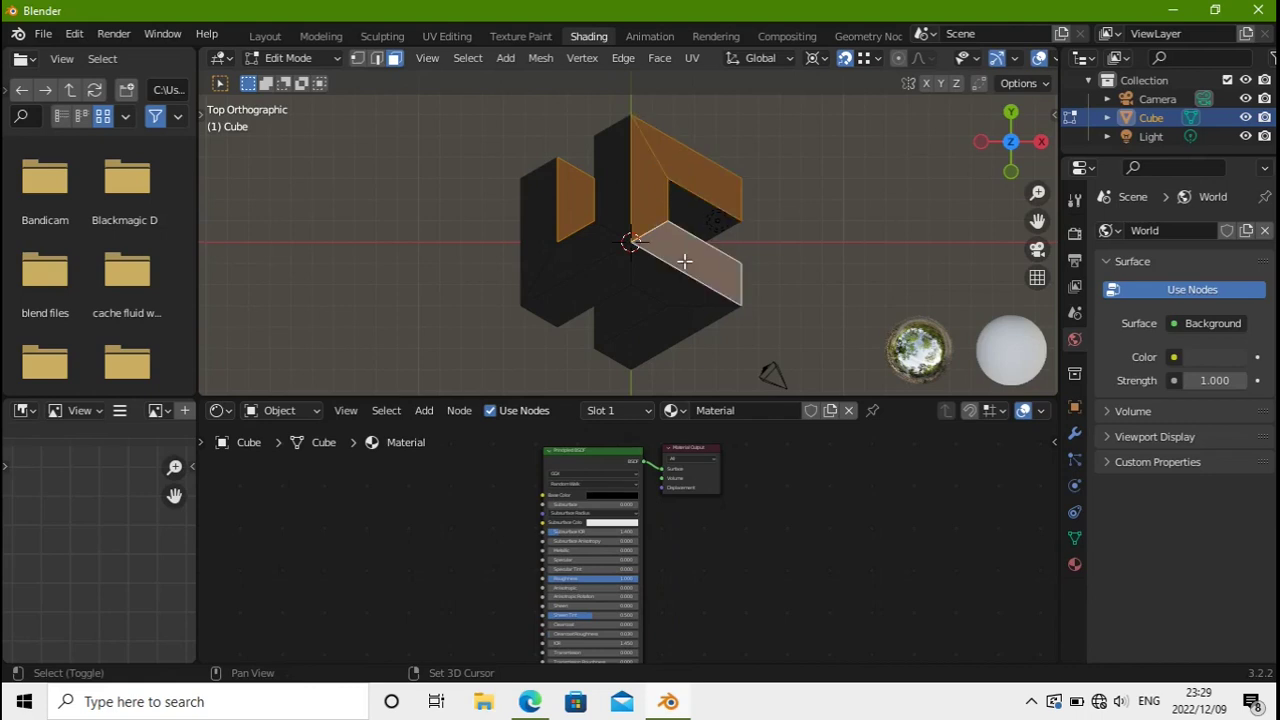
left_click(609, 411)
left_click(562, 285)
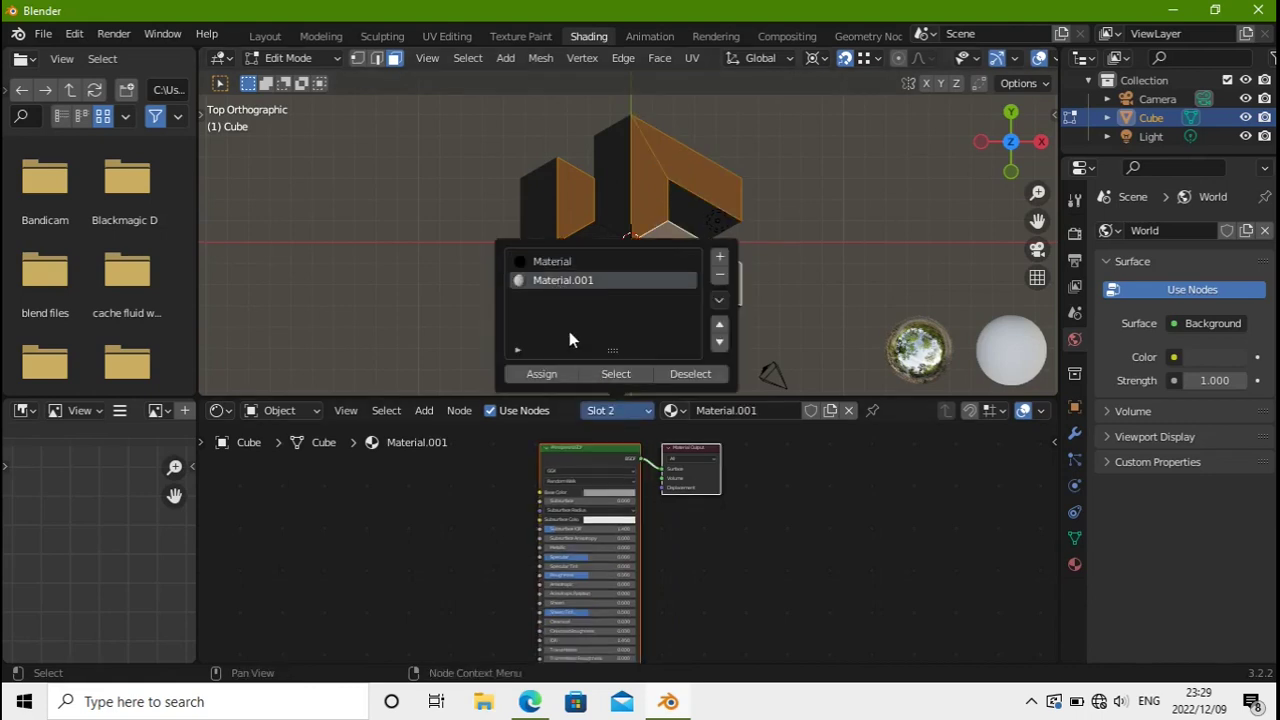
left_click(564, 373)
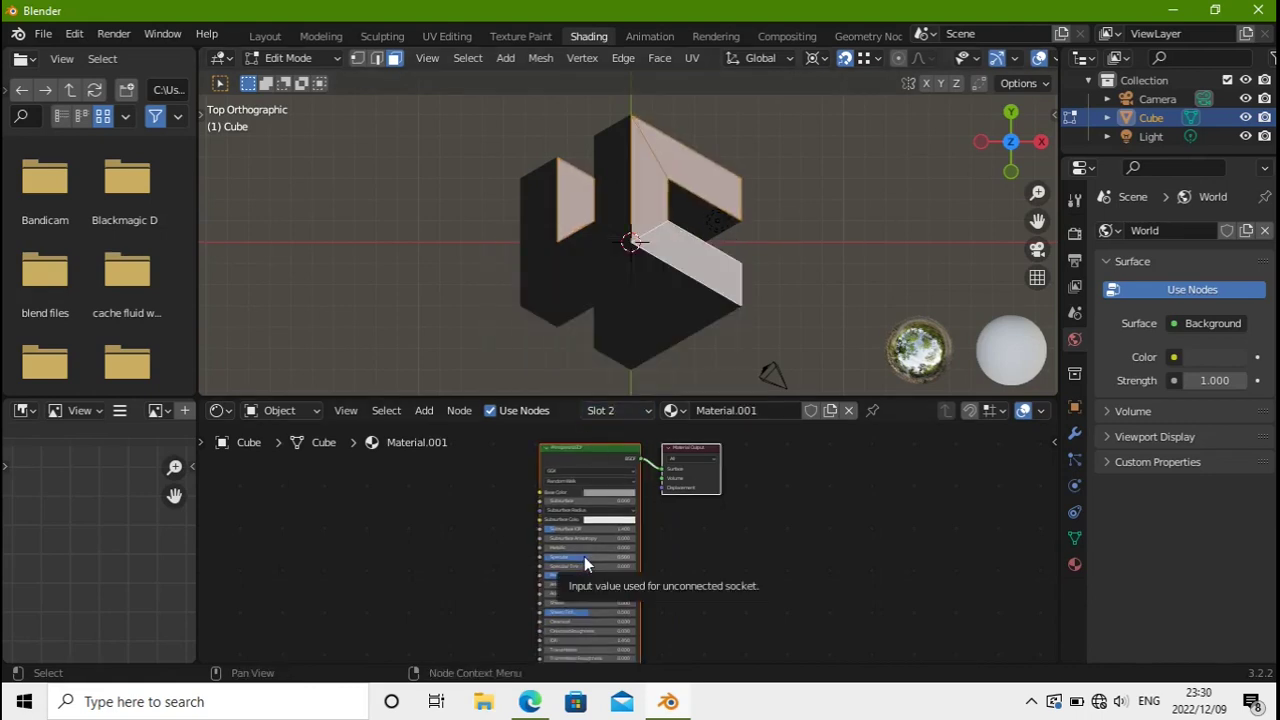
Set Material.001's Roughness to 1.000 and Specular to 0.000, and deselect the faces
left_click_drag(580, 575, 590, 575)
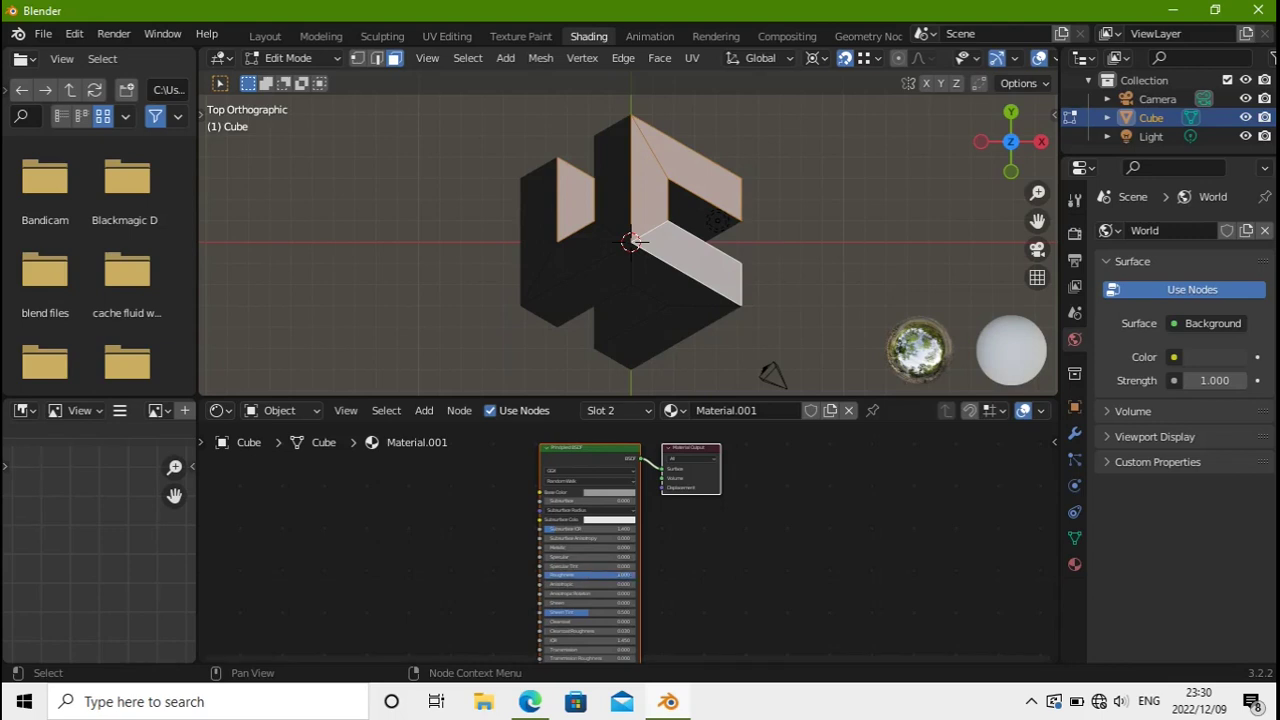
left_click(475, 303)
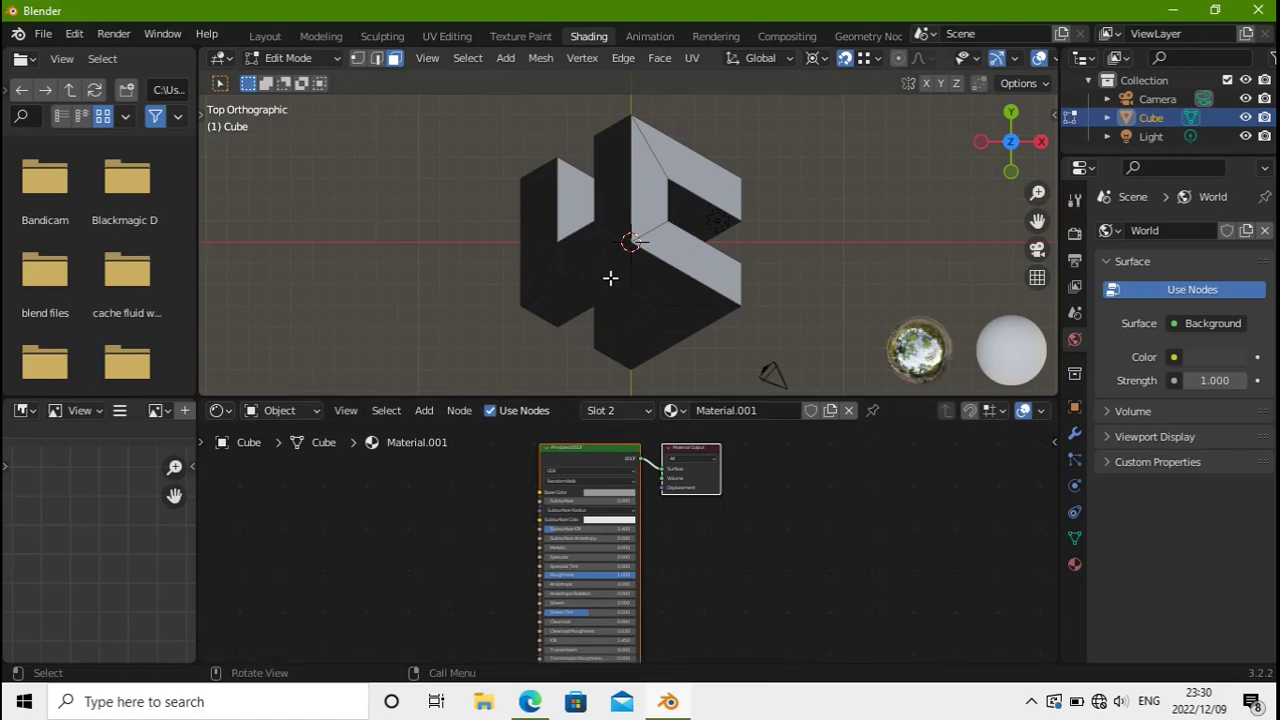
Add a third material slot with a new dark grey material, using Roughness 1.000 and Specular 0.000
left_click(612, 411)
left_click(719, 257)
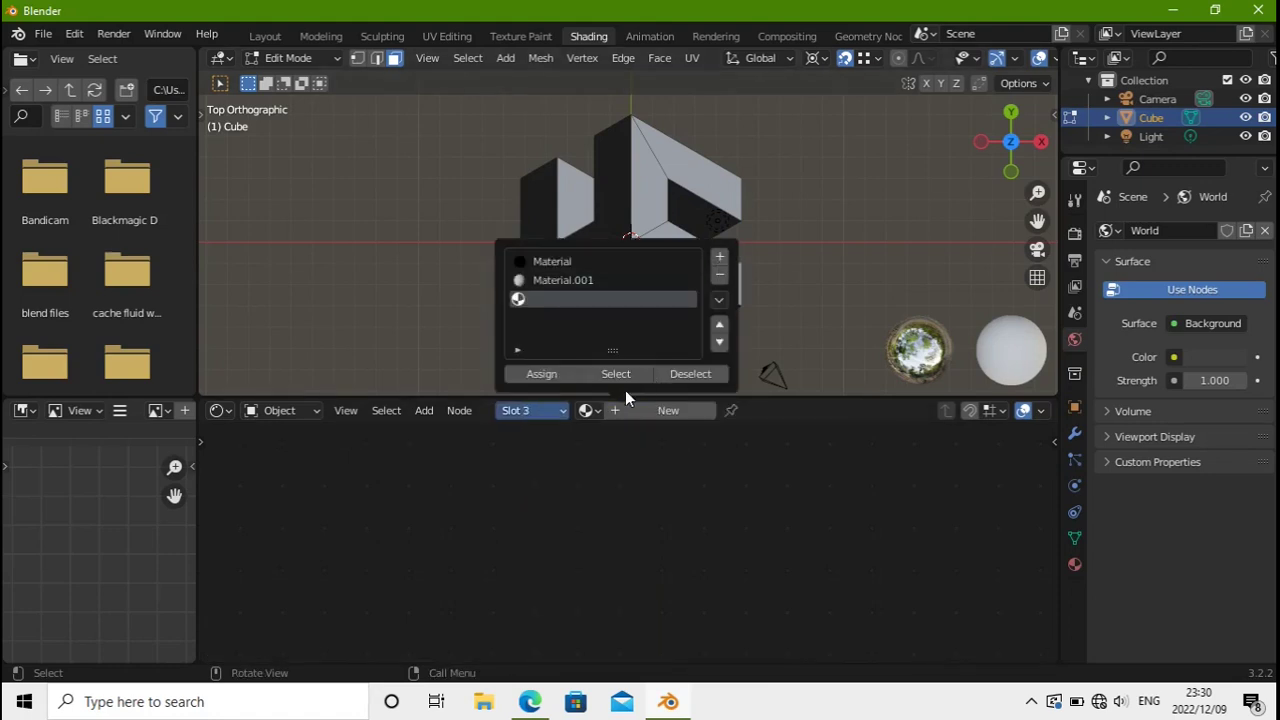
left_click(640, 412)
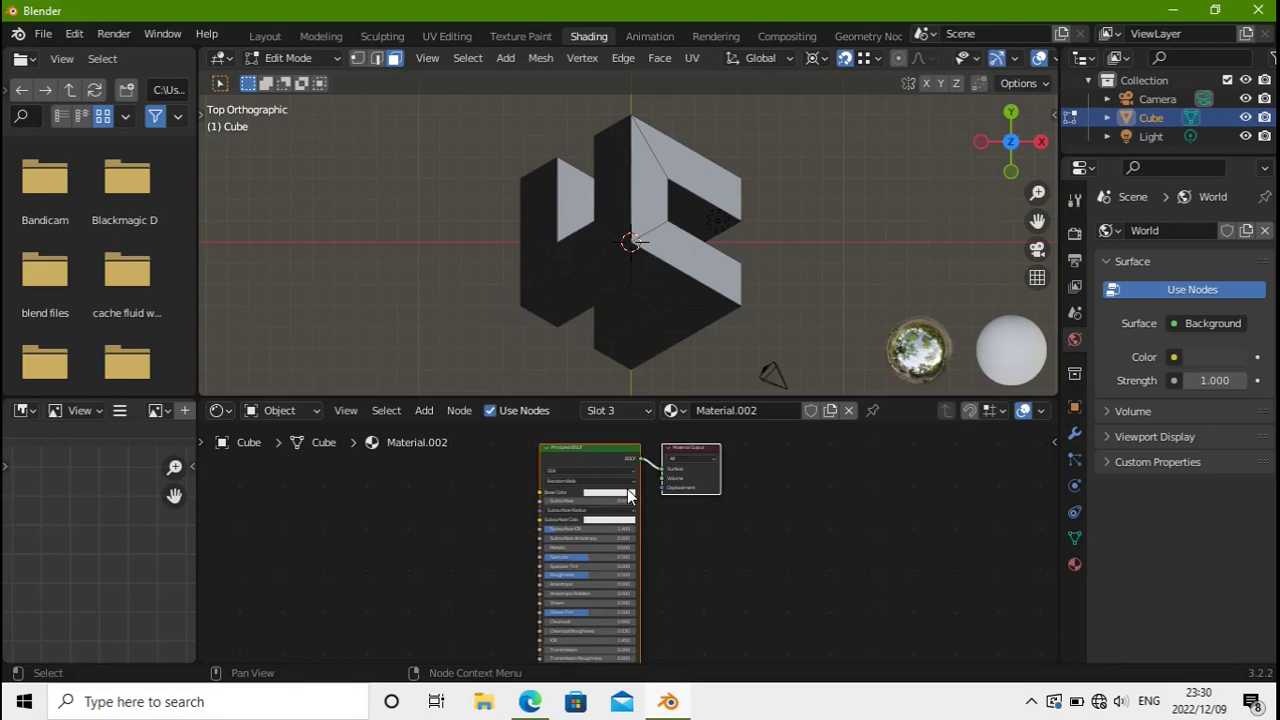
left_click(627, 491)
left_click_drag(656, 381, 656, 418)
left_click_drag(581, 557, 636, 576)
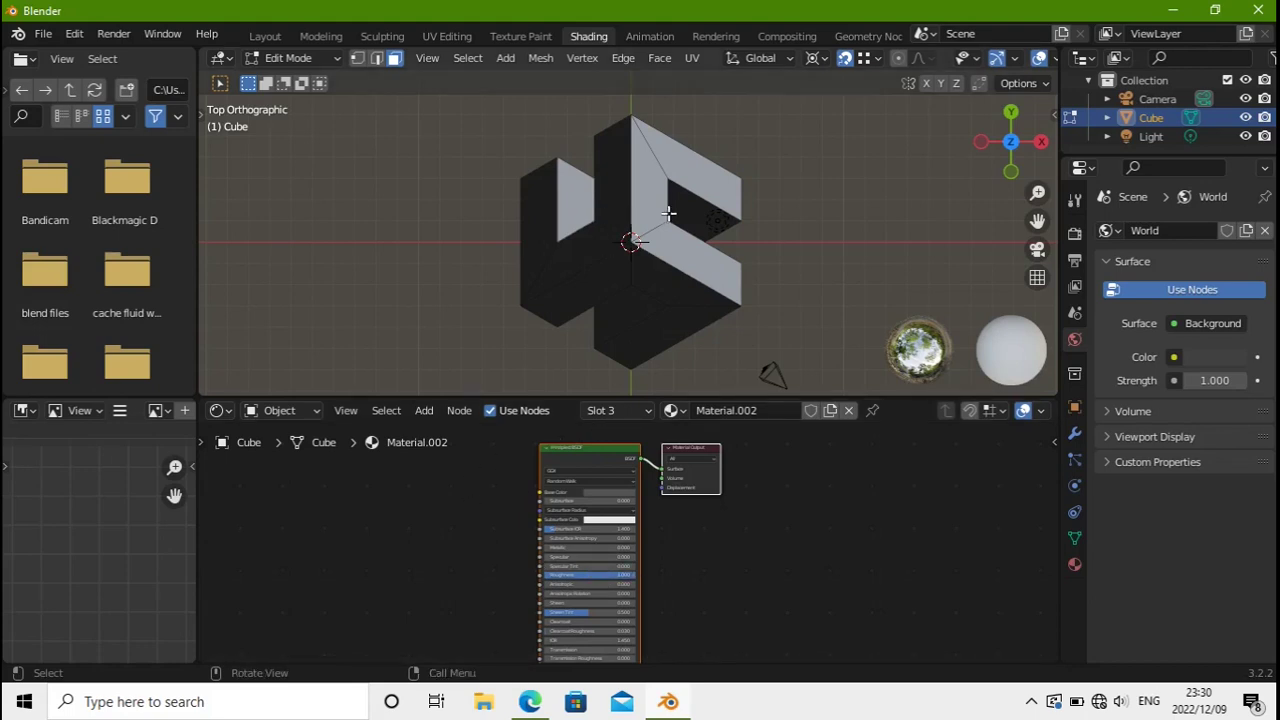
Assign Material.002 to the lower-left arm face, the two lower-right arm faces and the right notch's inner face
left_click(605, 268)
left_click(678, 320, "shift")
left_click(679, 290, "shift")
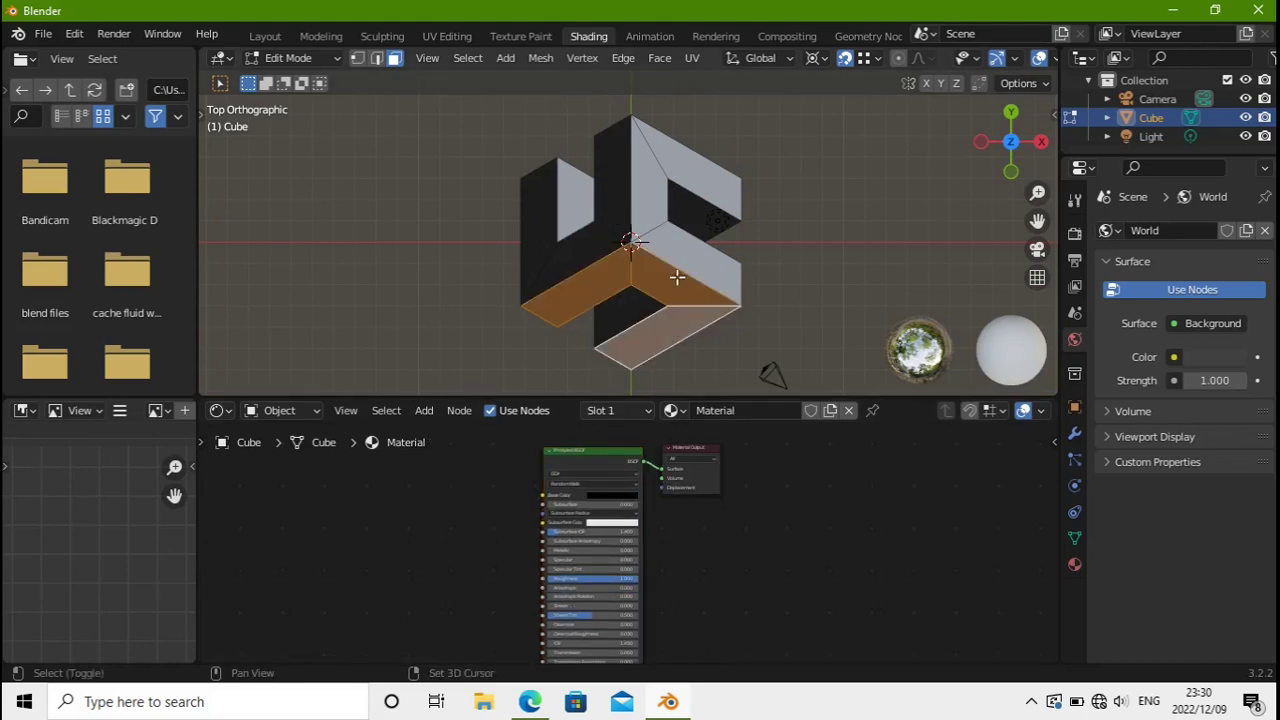
left_click(682, 219, "shift")
left_click(620, 410)
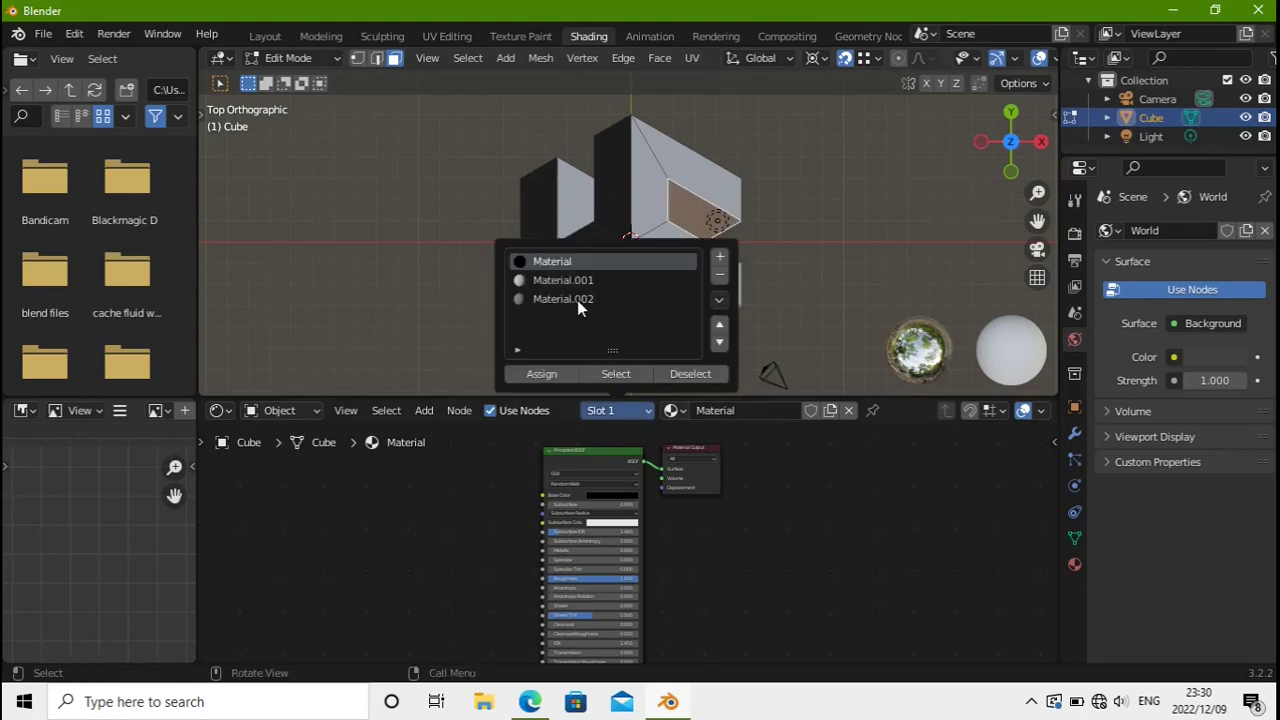
left_click(577, 300)
left_click(552, 370)
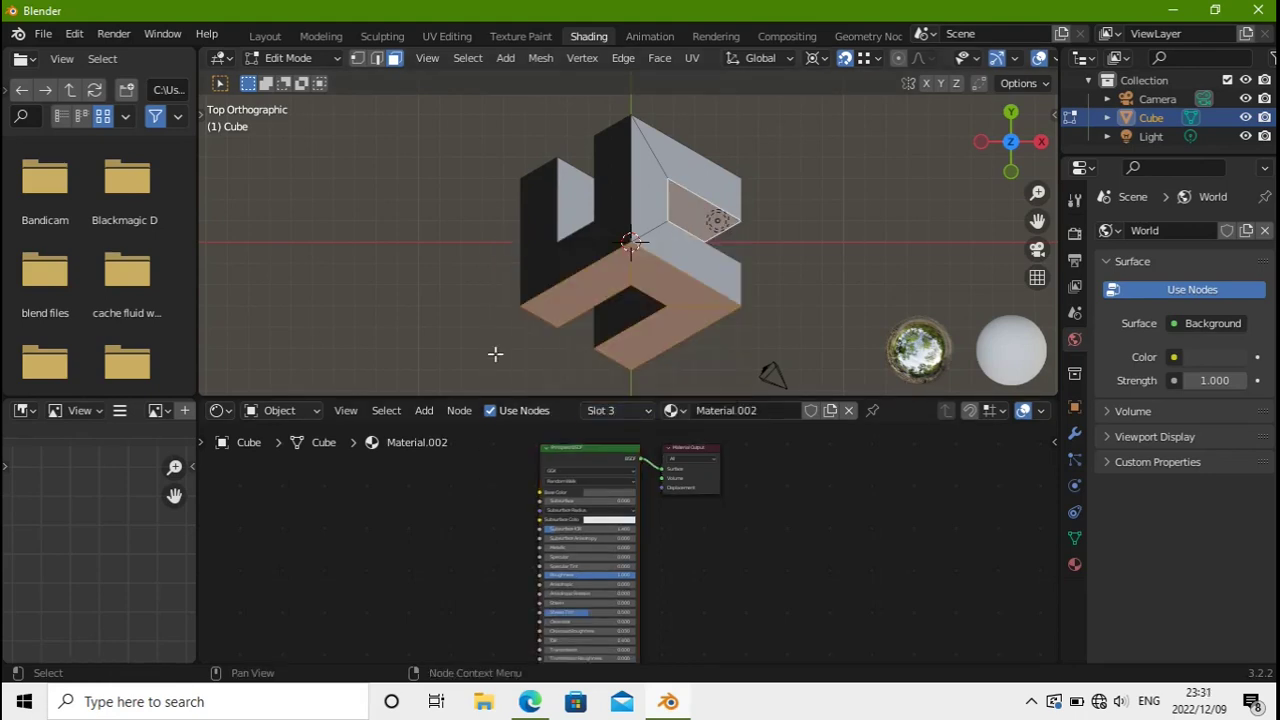
left_click(424, 272)
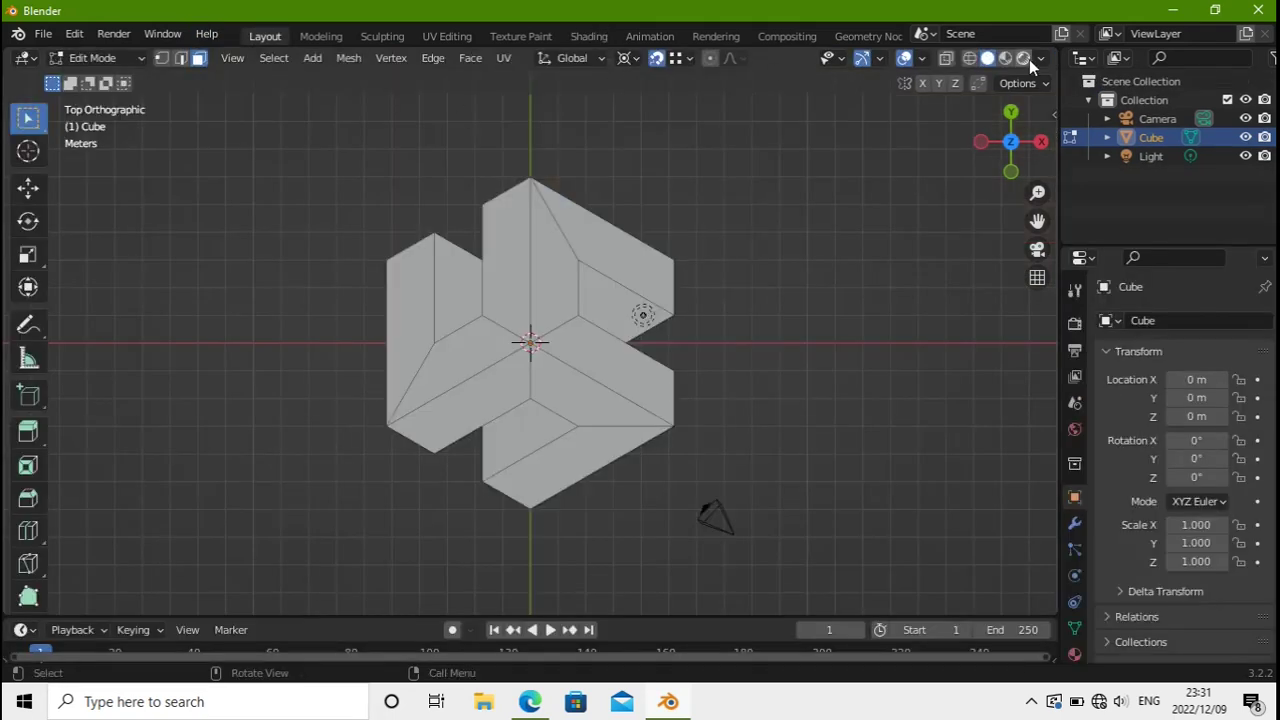
Show the shape with rendered viewport shading in the Layout workspace and return to Object Mode
left_click(1027, 59)
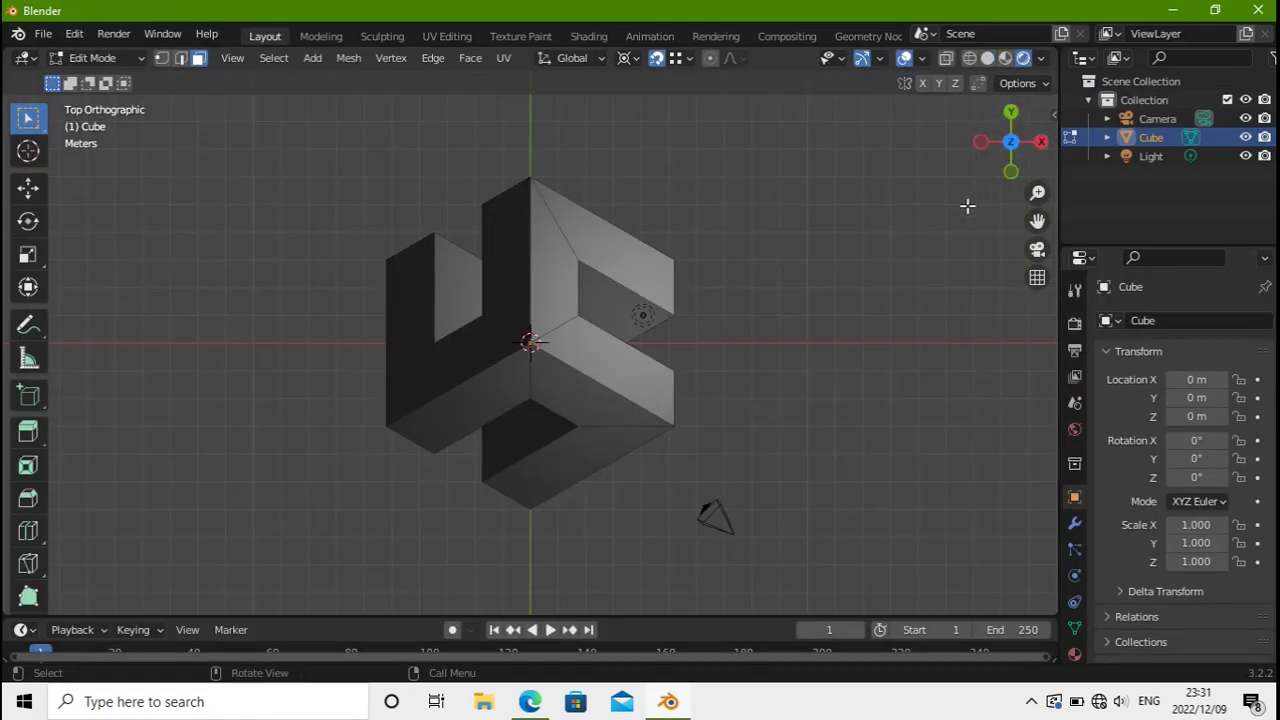
left_click(645, 317)
key("Tab")
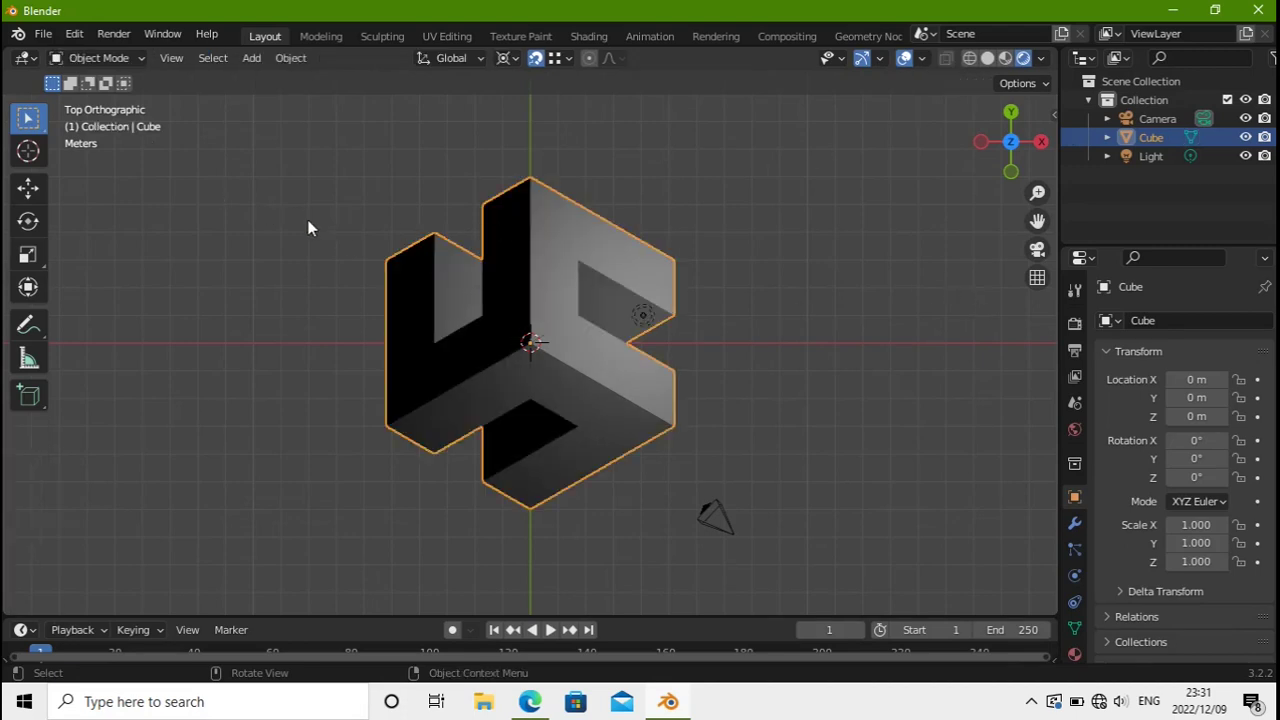
left_click(979, 92)
left_click(987, 59)
left_click(1023, 58)
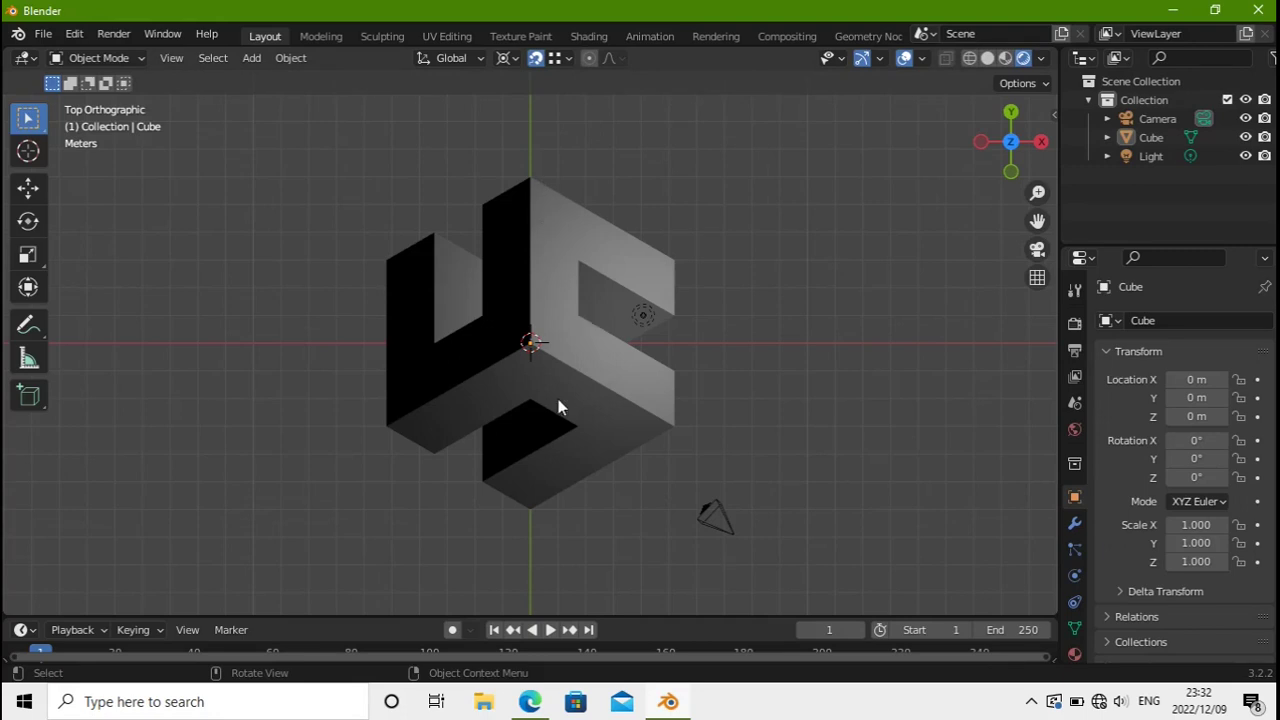
Set the World background color to white with a value of 1.000 and check it in rendered shading
left_click(1074, 349)
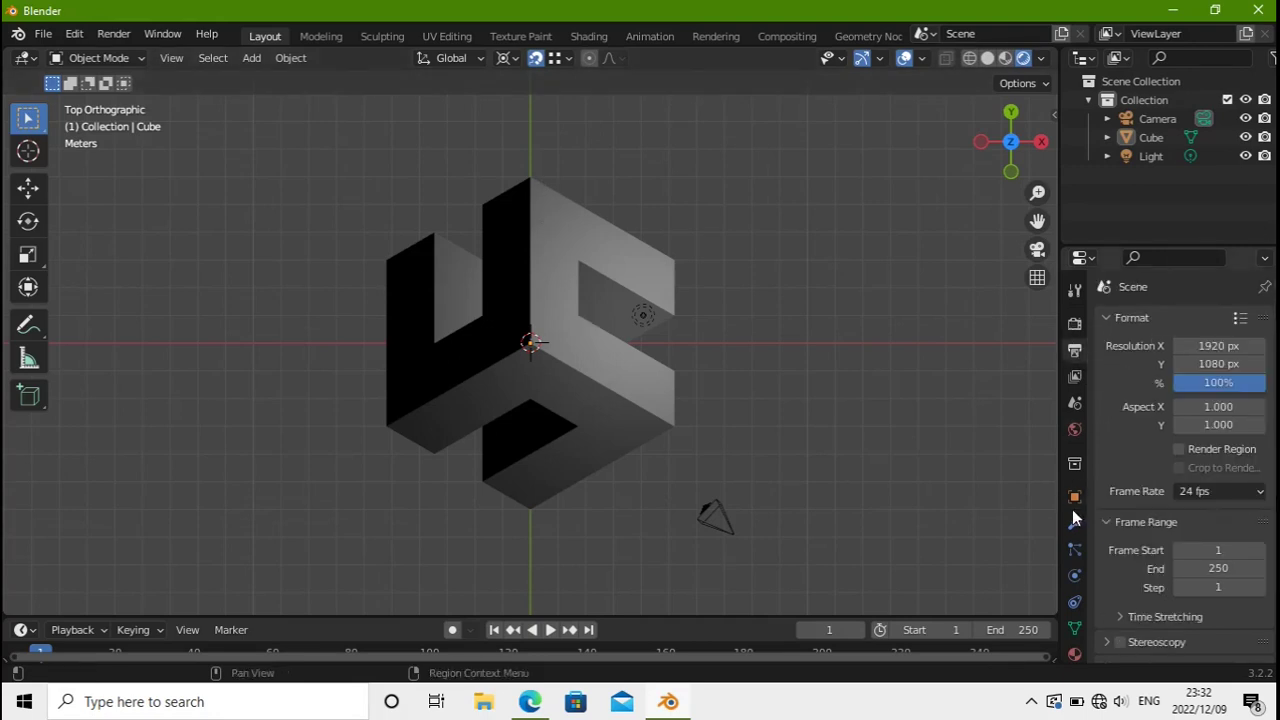
left_click(1076, 431)
left_click(1203, 447)
left_click_drag(1234, 286, 1232, 182)
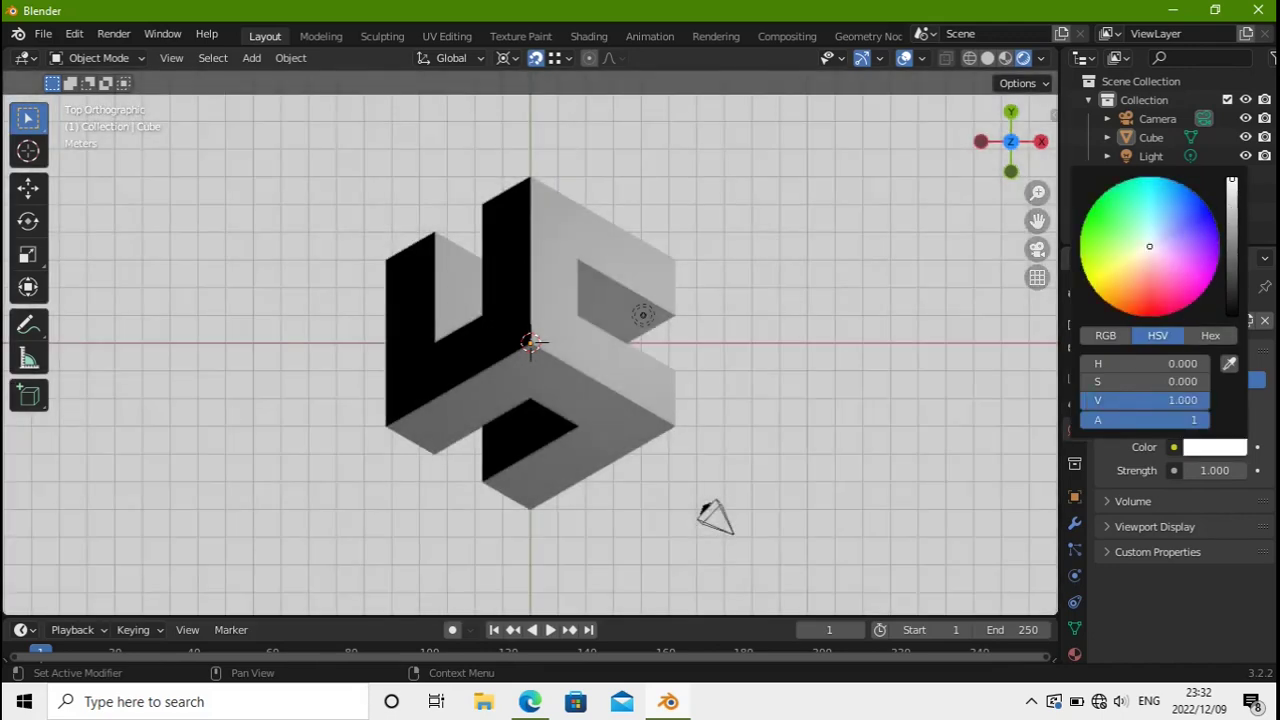
left_click(987, 57)
left_click(1023, 58)
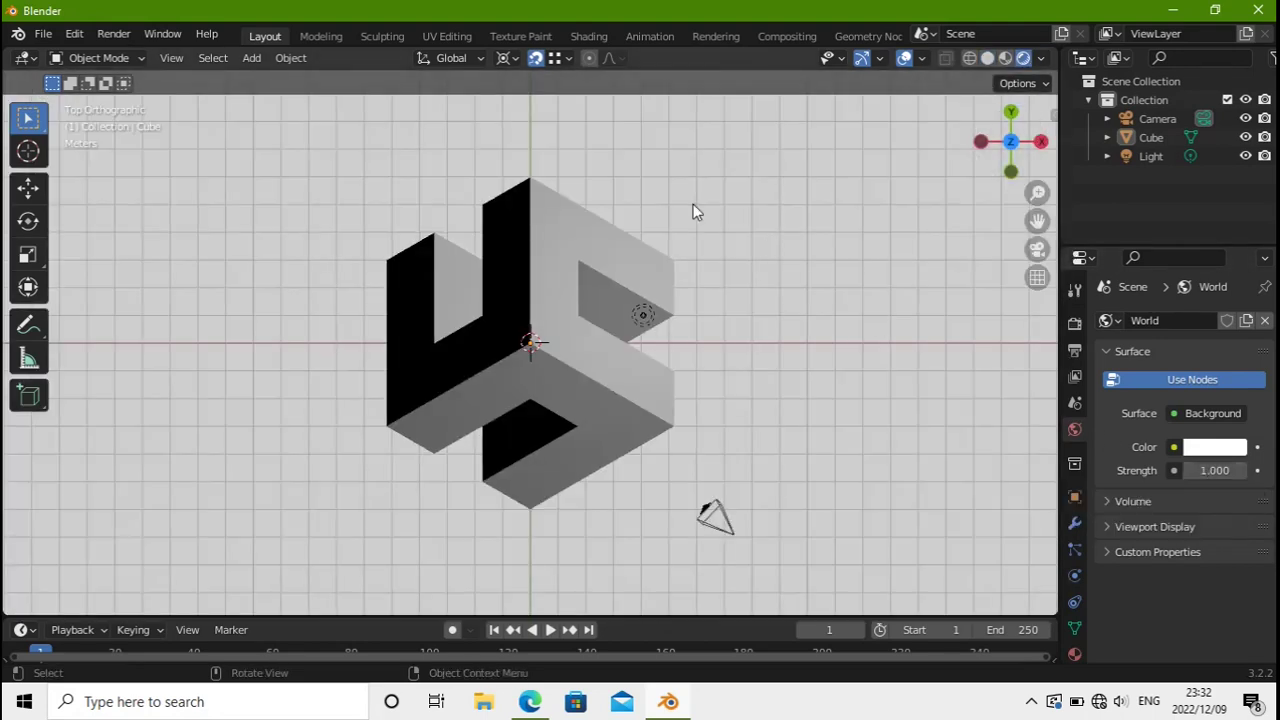
Align the scene camera to the top view of the shape
left_click(1074, 350)
left_click(1037, 249)
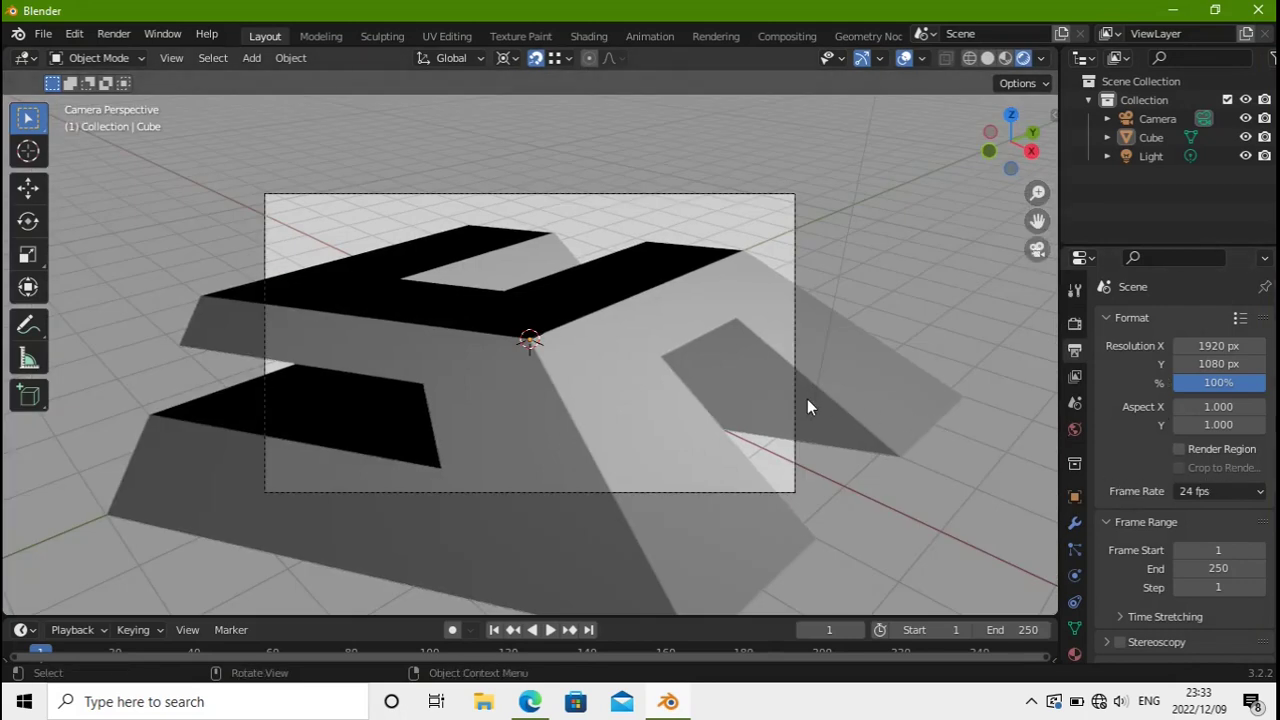
key("KP_7")
key("ctrl+alt+KP_0")
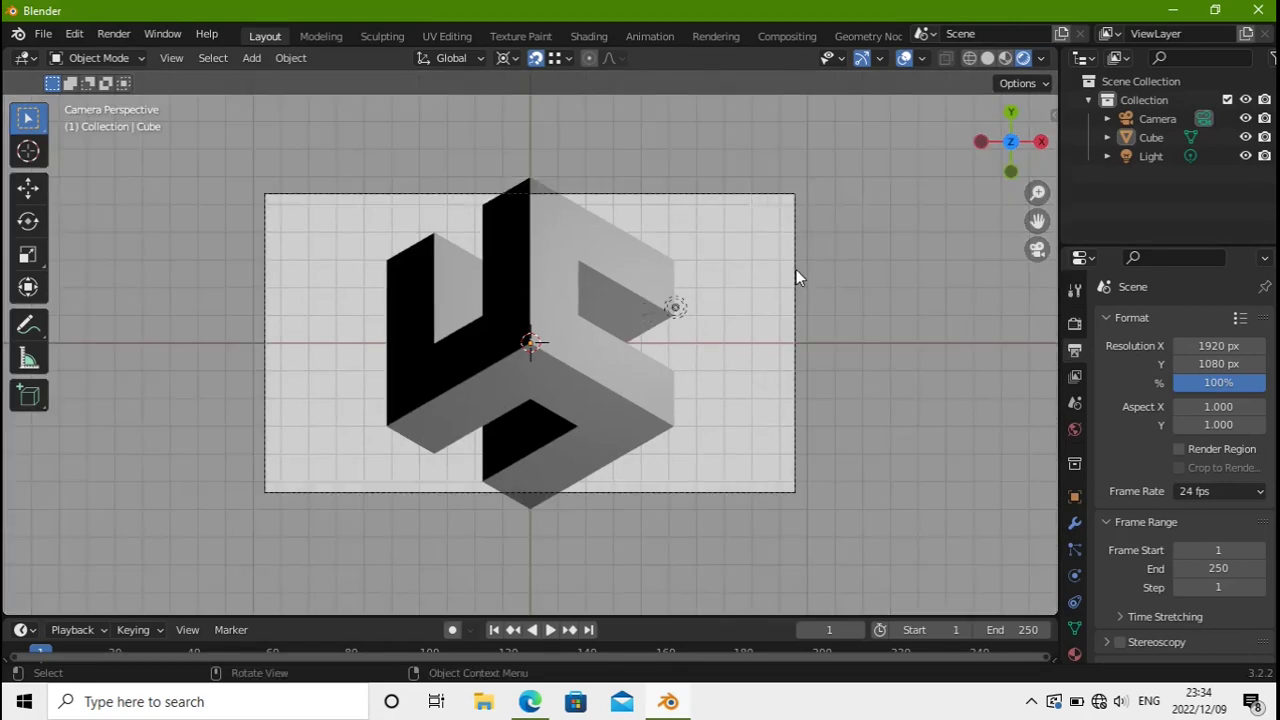
Lock the camera to the view and pull it back until the whole shape fits inside the camera frame
left_click(1062, 119)
left_click_drag(1054, 119, 1018, 200)
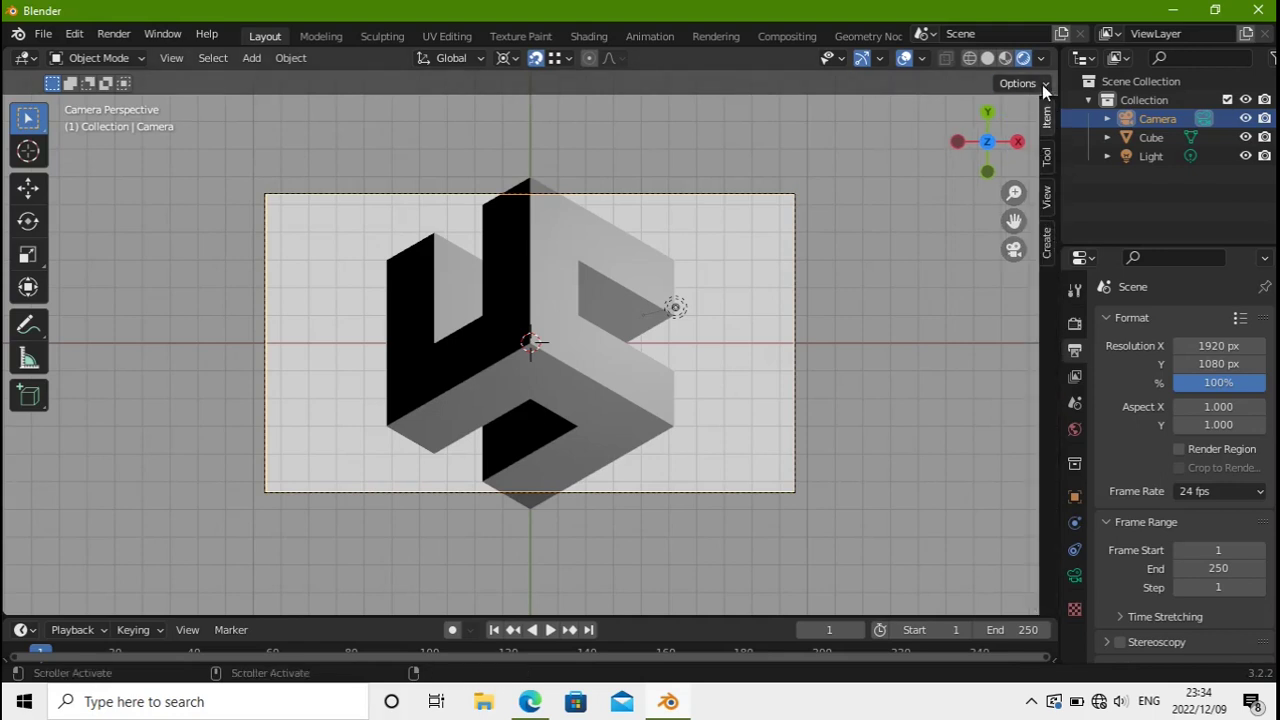
left_click_drag(1038, 198, 902, 226)
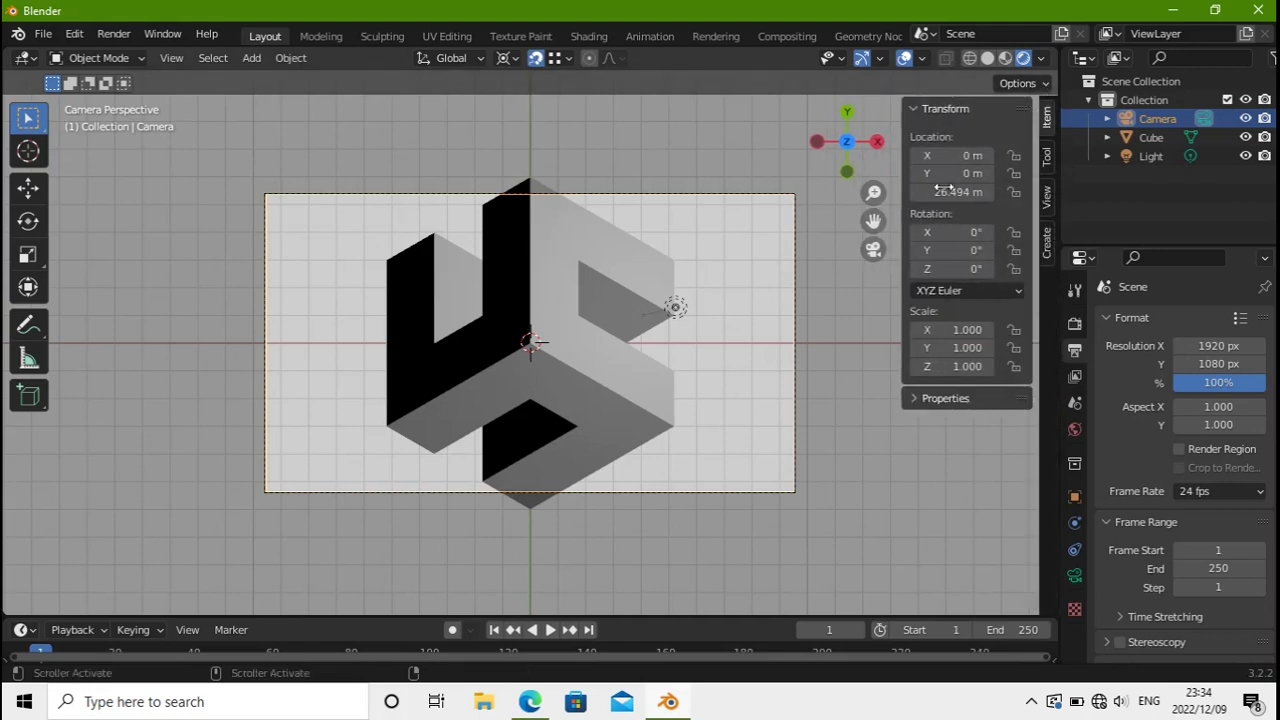
left_click(1047, 156)
left_click(1047, 197)
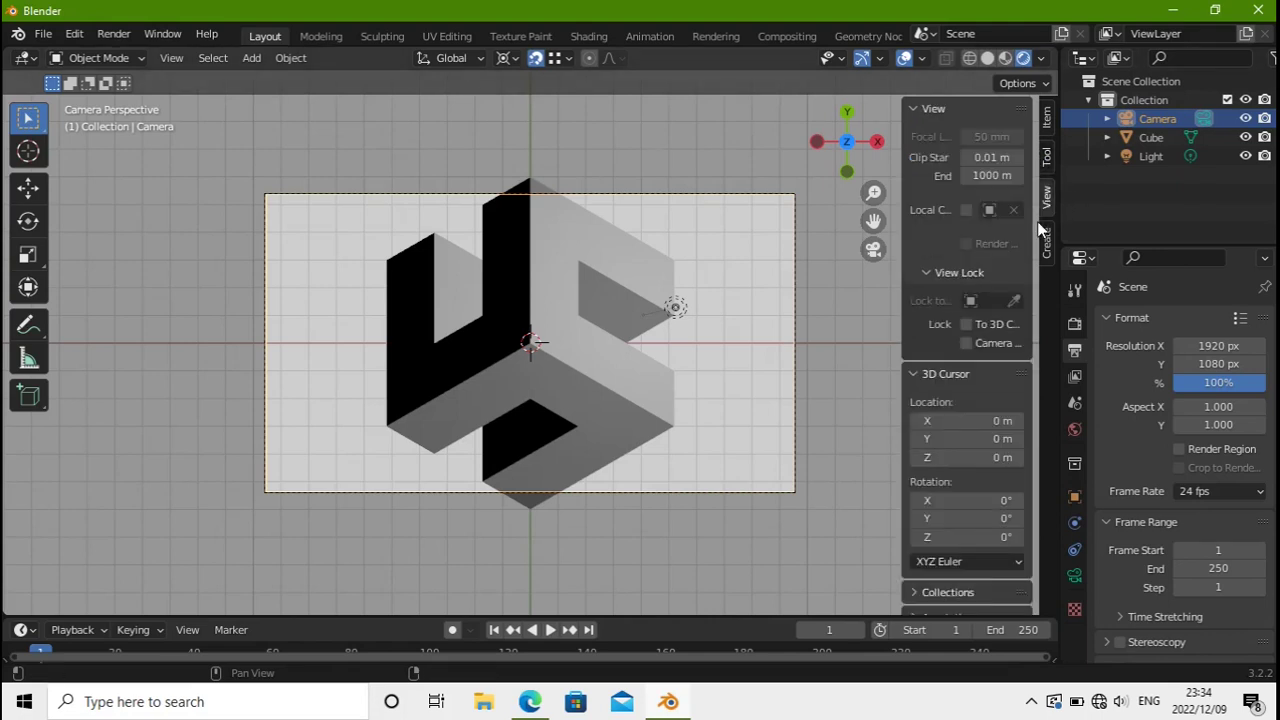
left_click(966, 343)
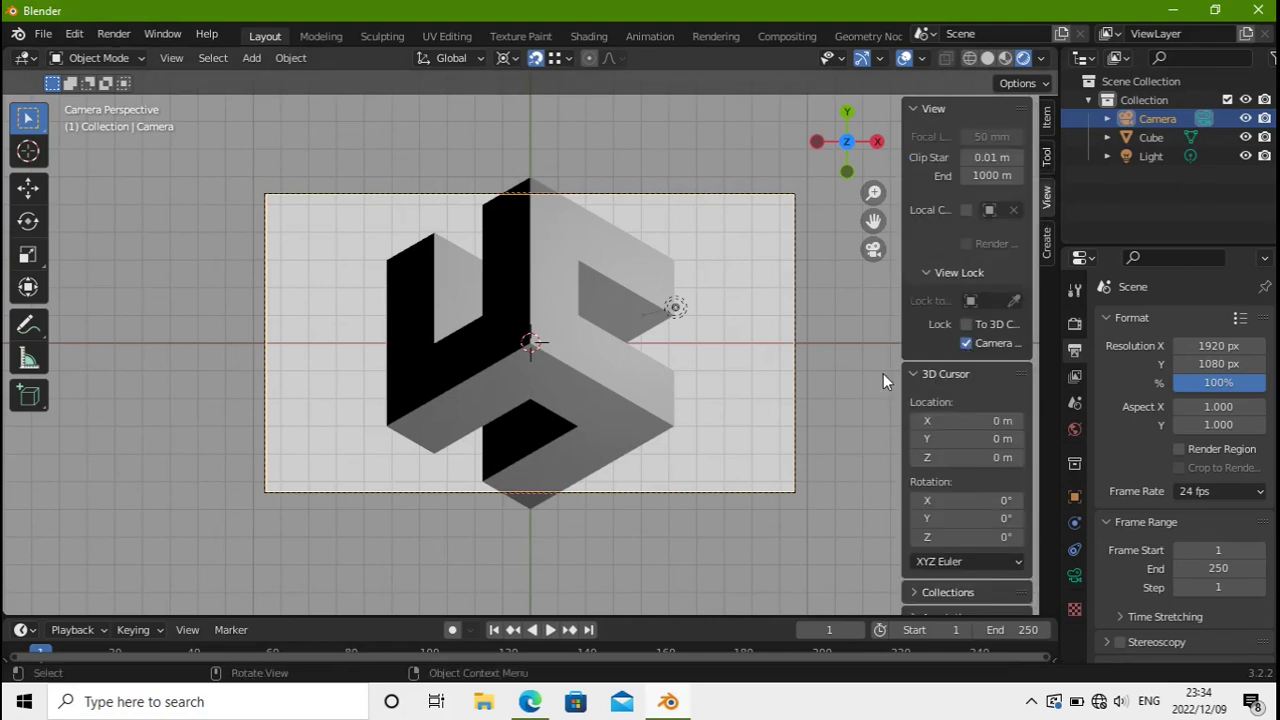
left_click(743, 276)
key("n")
left_click_drag(1038, 194, 1038, 205)
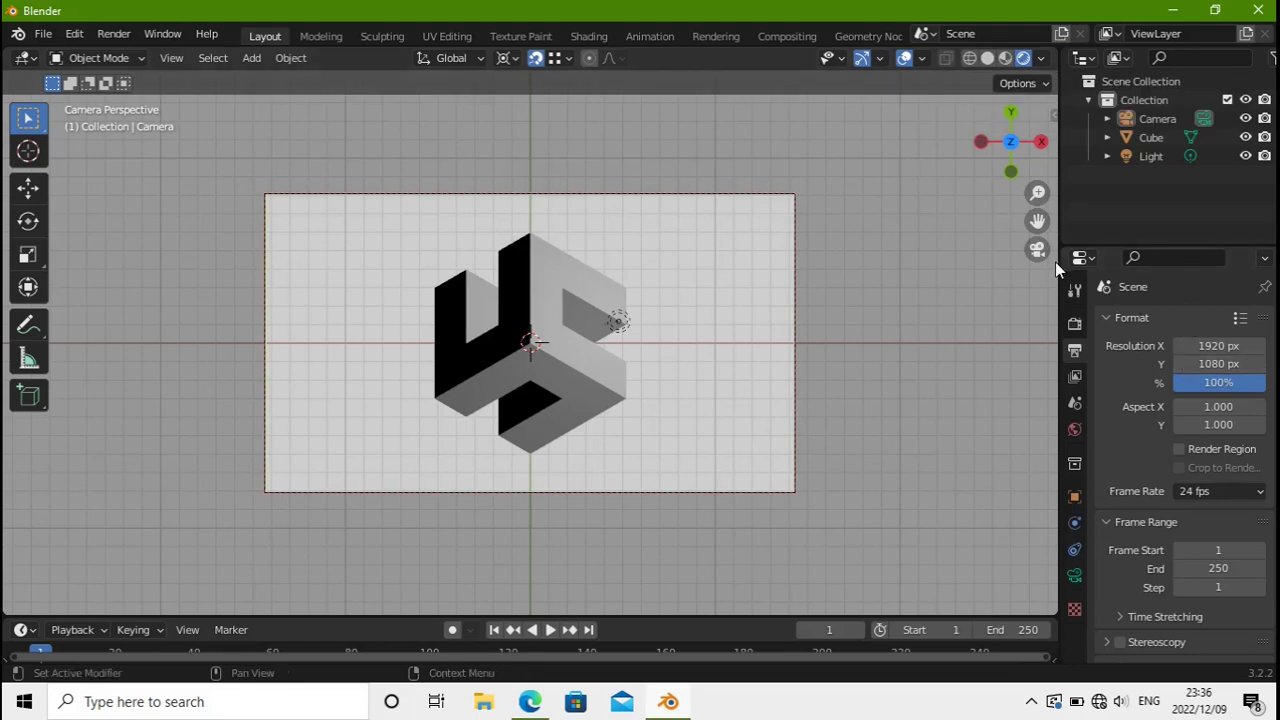
Render the current frame as an image and zoom out the render result
left_click(42, 35)
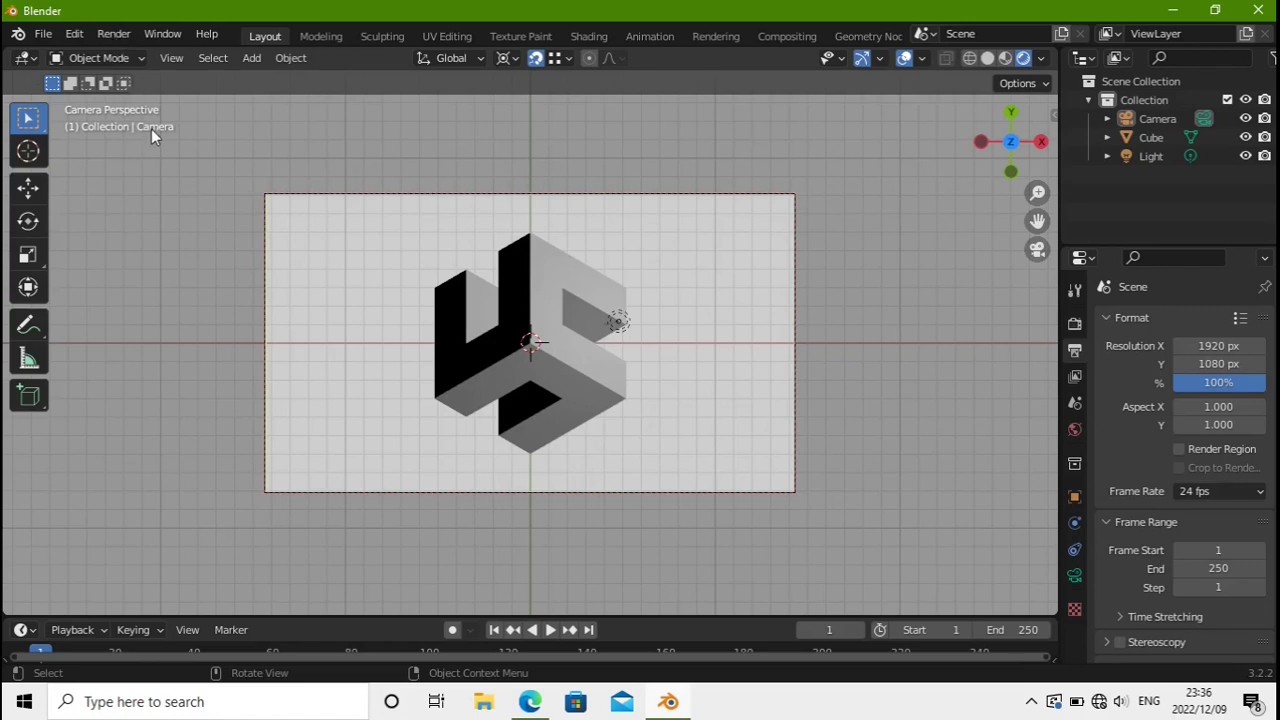
left_click(113, 34)
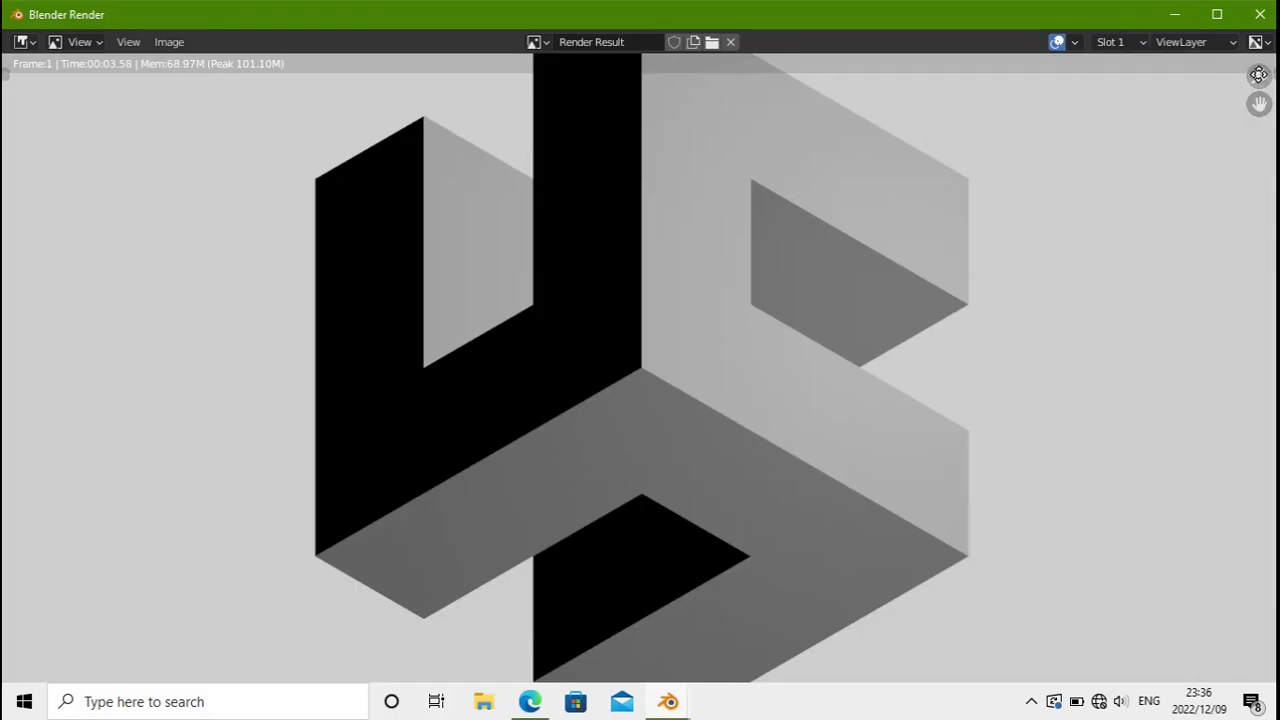
left_click_drag(1259, 77, 1263, 222)
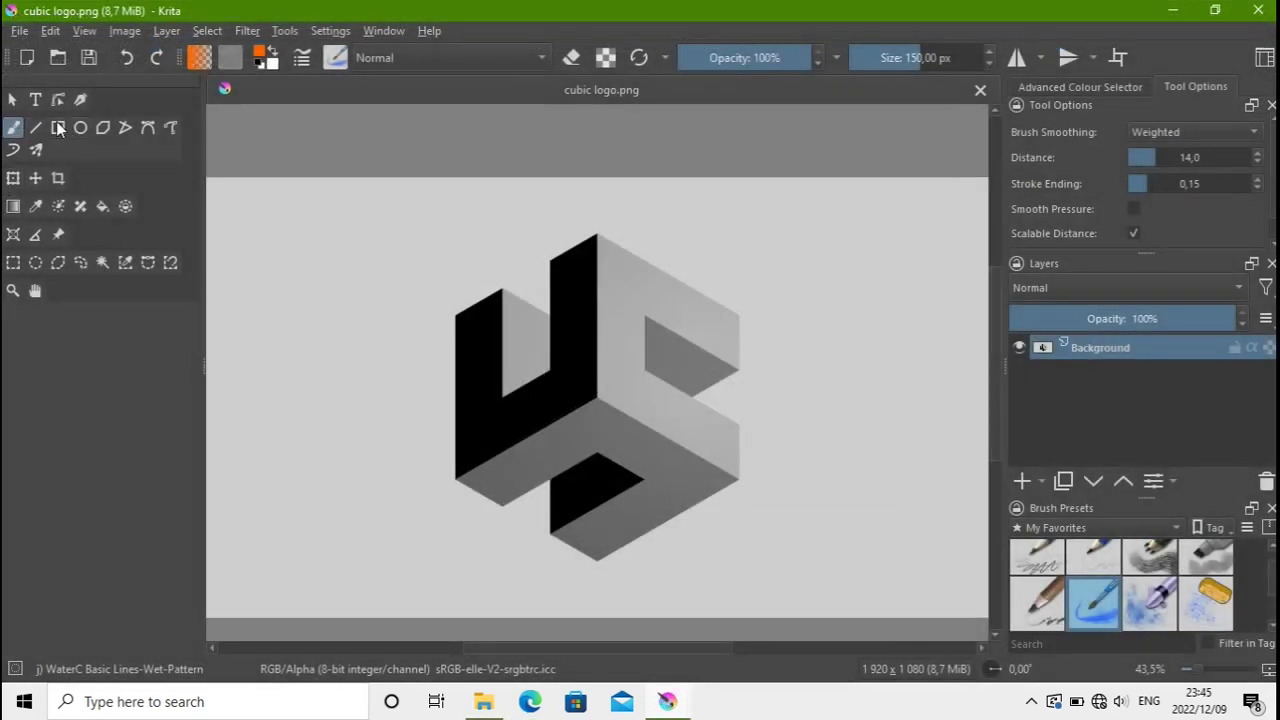
Crop the canvas to a portrait page of 1444 by 2203 px around the logo, extending past the image above and below
left_click(13, 290)
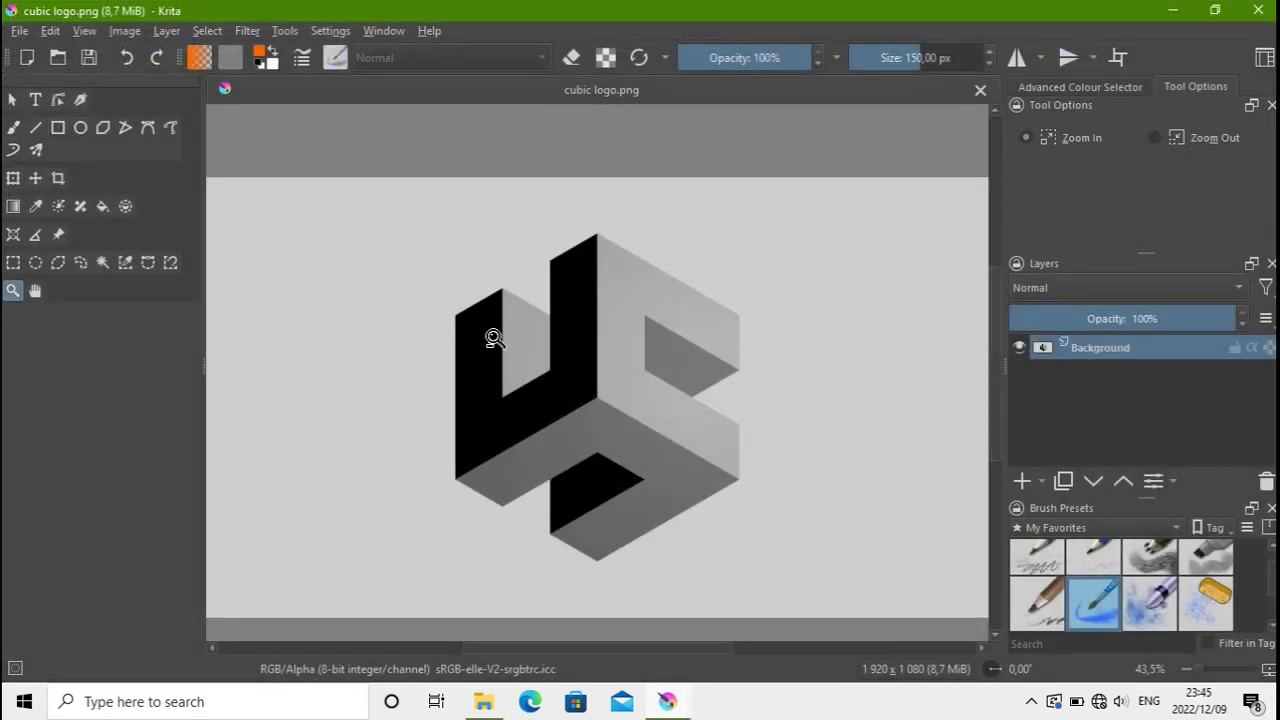
scroll(913, 415, "down", 1)
left_click_drag(995, 428, 995, 456)
left_click_drag(470, 650, 503, 650)
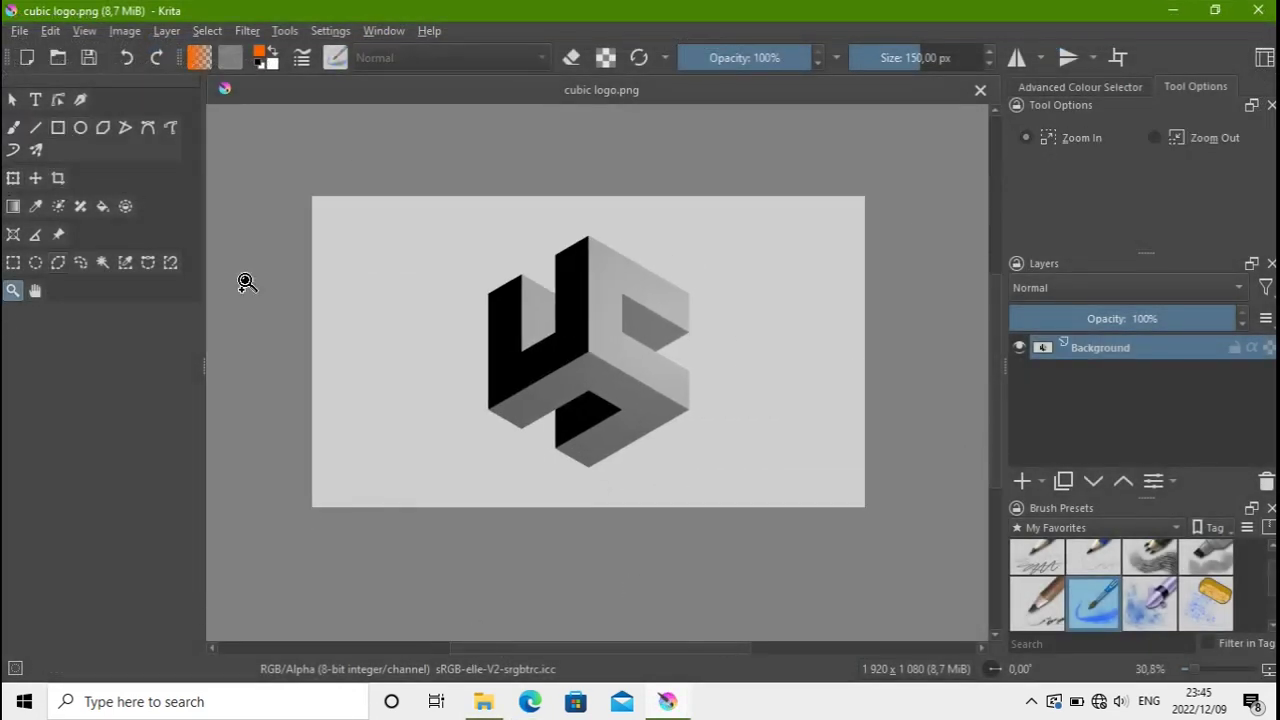
scroll(567, 312, "down", 1)
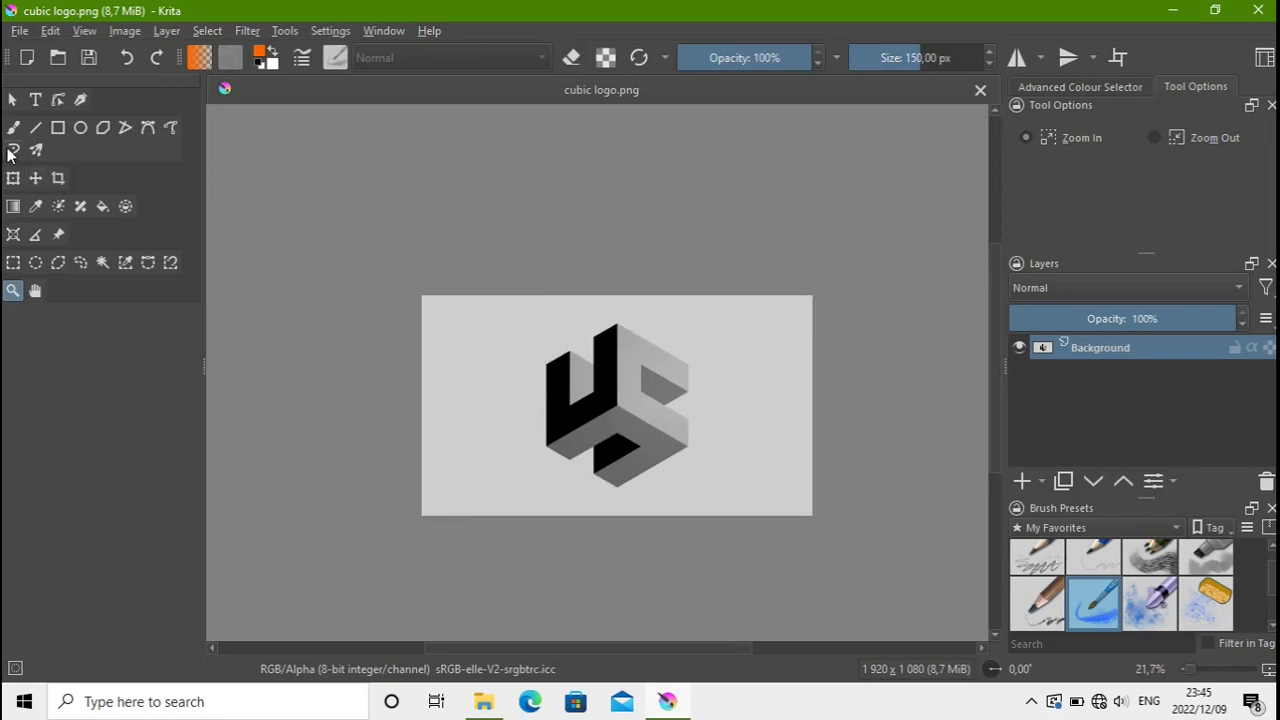
left_click(57, 178)
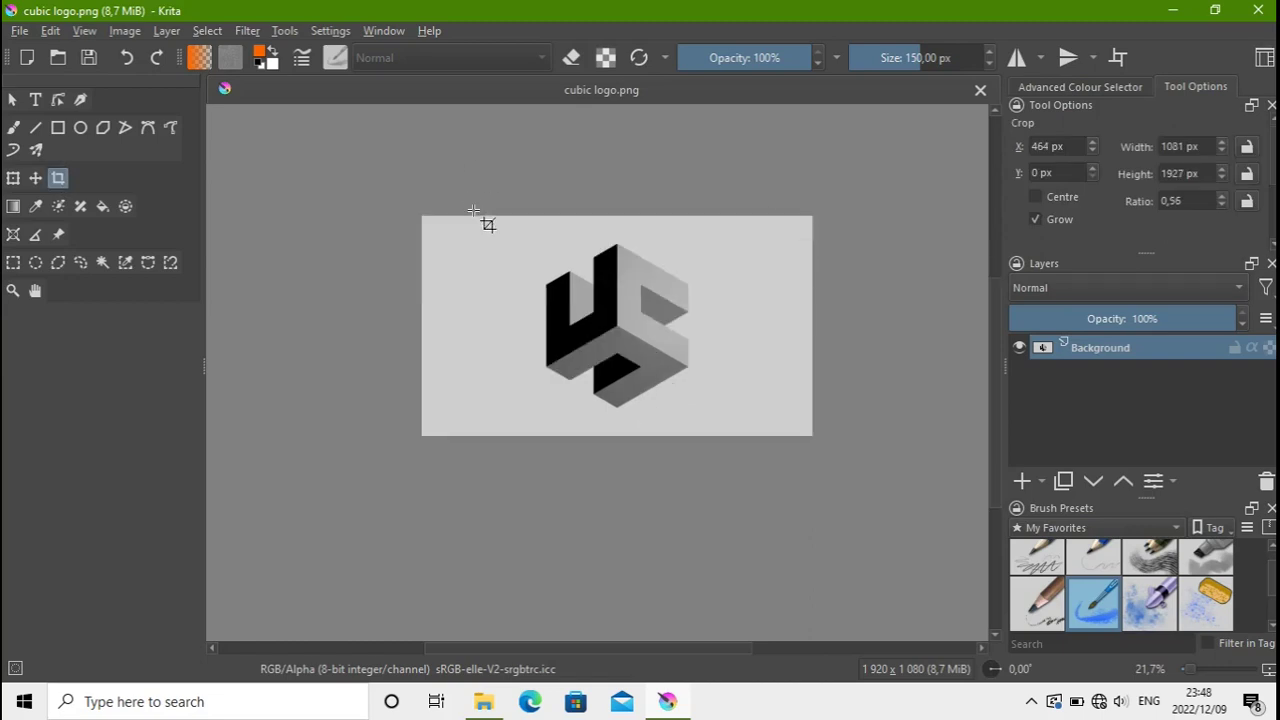
left_click_drag(469, 169, 763, 618)
key("Return")
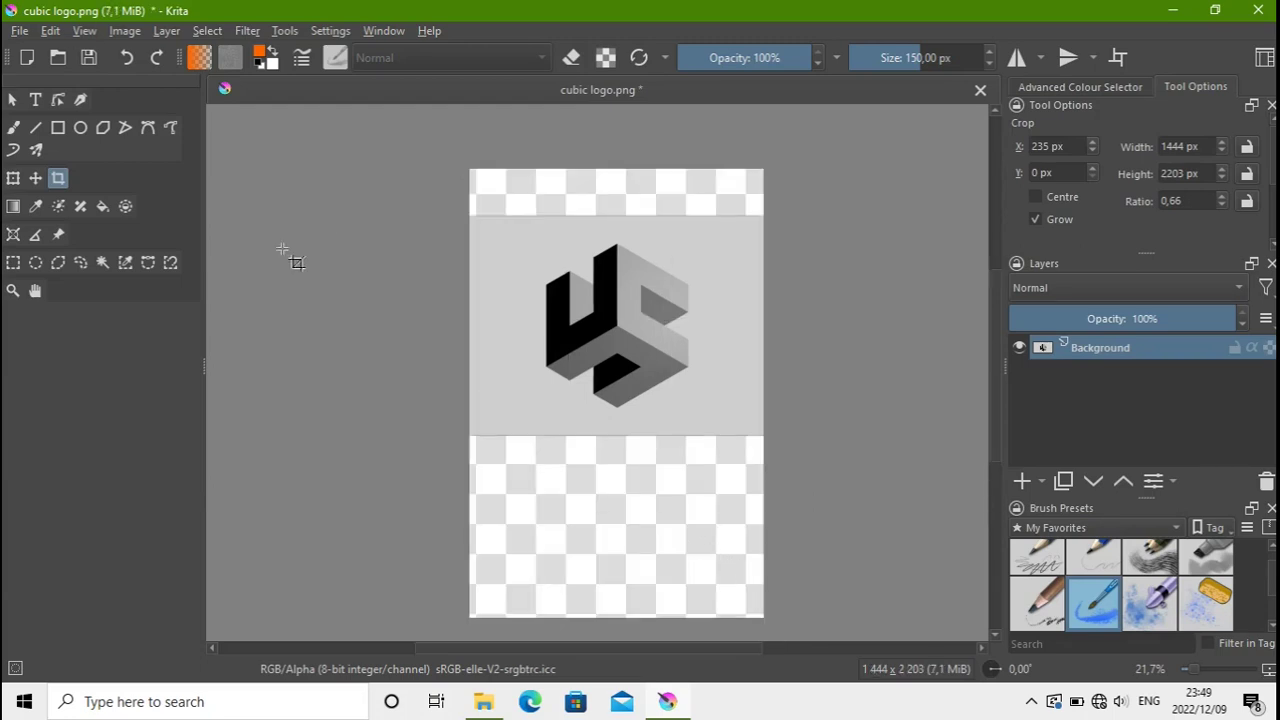
Erase the grey backdrop around the logo with the Fill tool in eraser mode
key("ctrl+t")
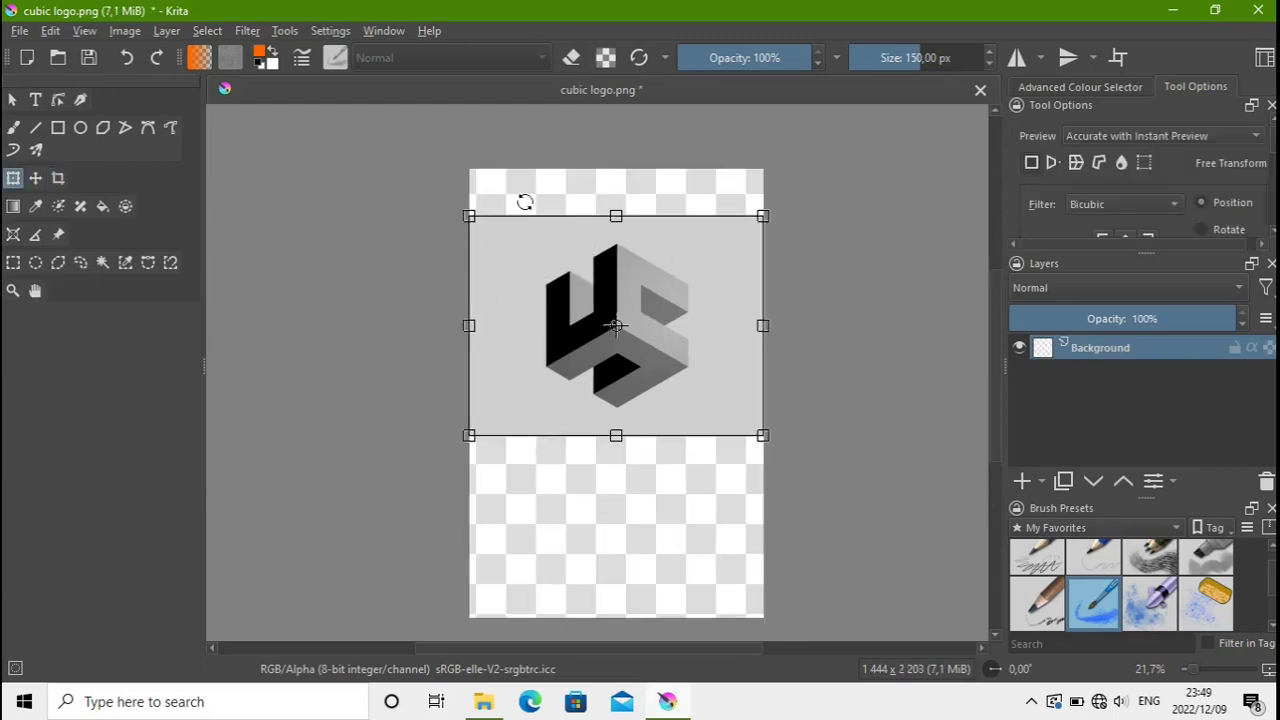
left_click(102, 206)
left_click(571, 57)
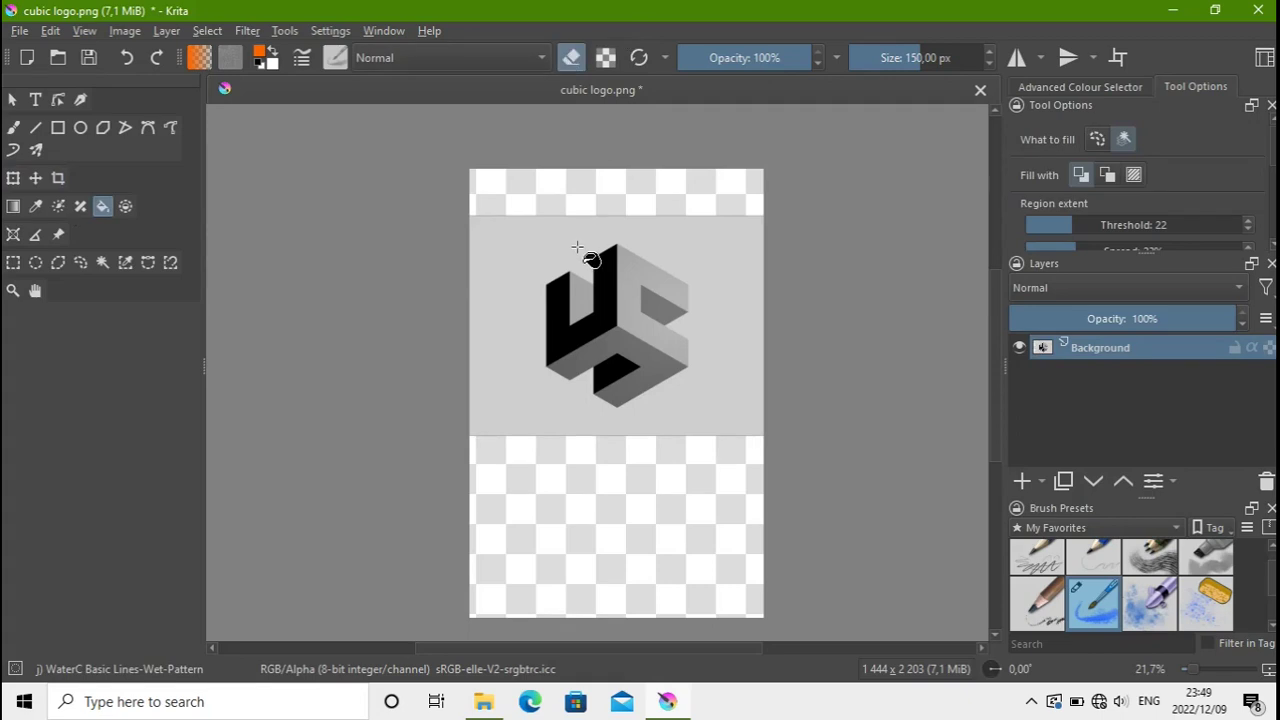
left_click(563, 242)
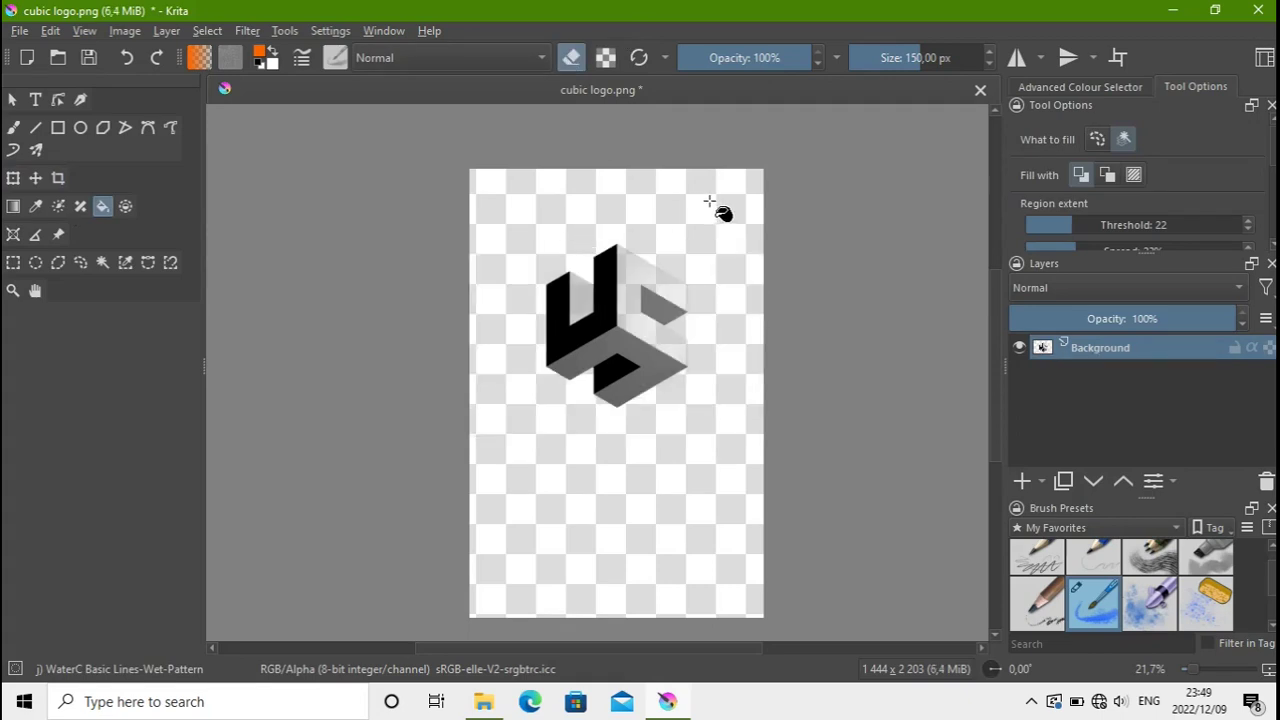
key("ctrl+z")
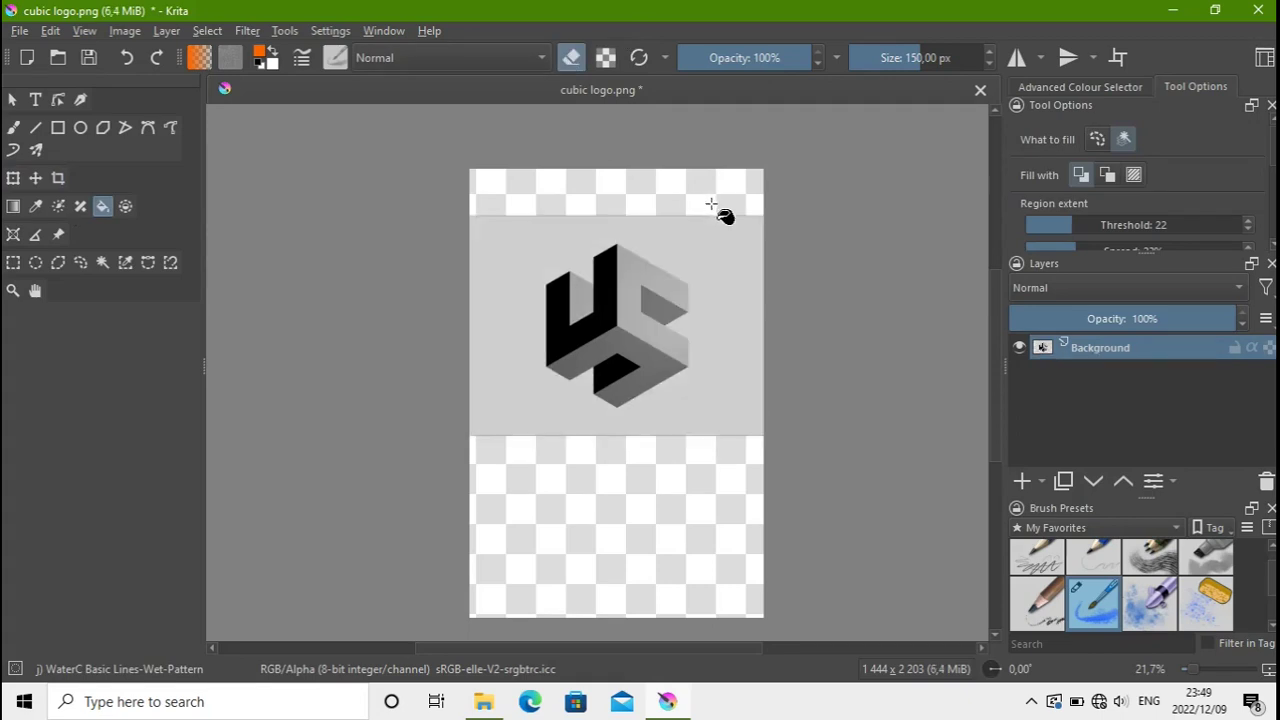
left_click(576, 232)
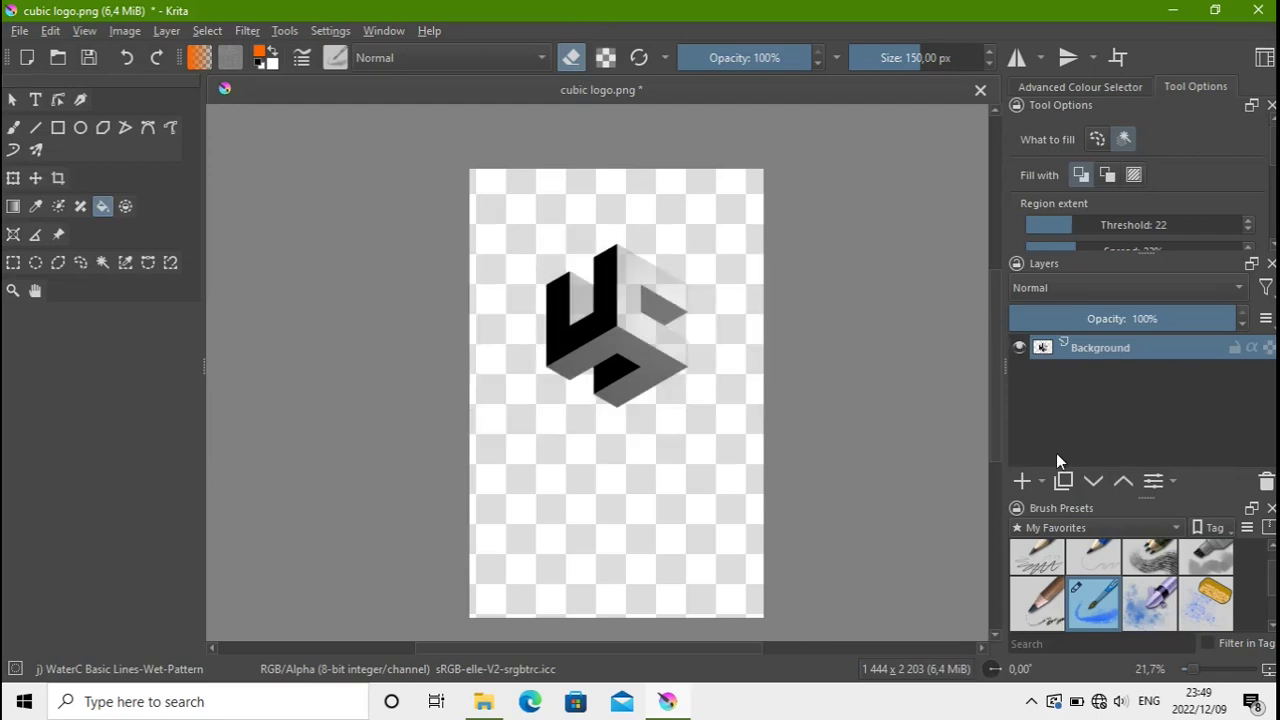
Add a paint layer, fill it with white and place it below the logo layer
left_click(1022, 481)
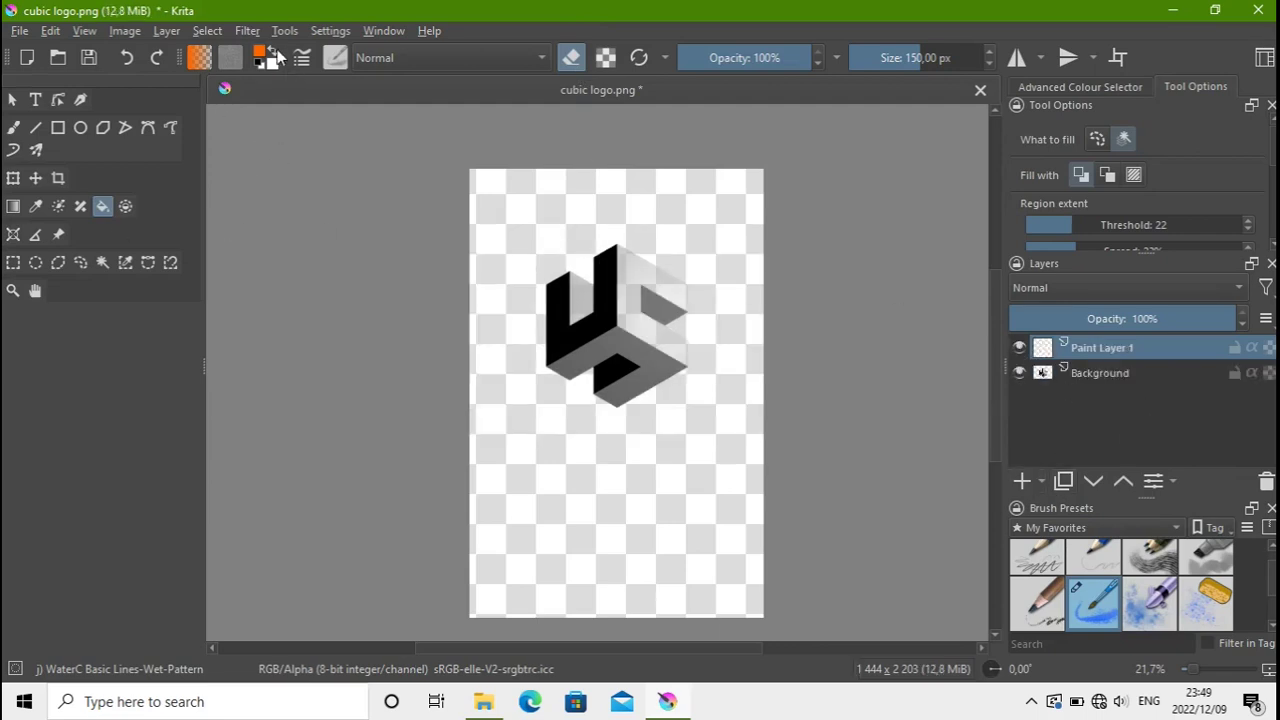
left_click(276, 52)
key("e")
left_click(545, 235)
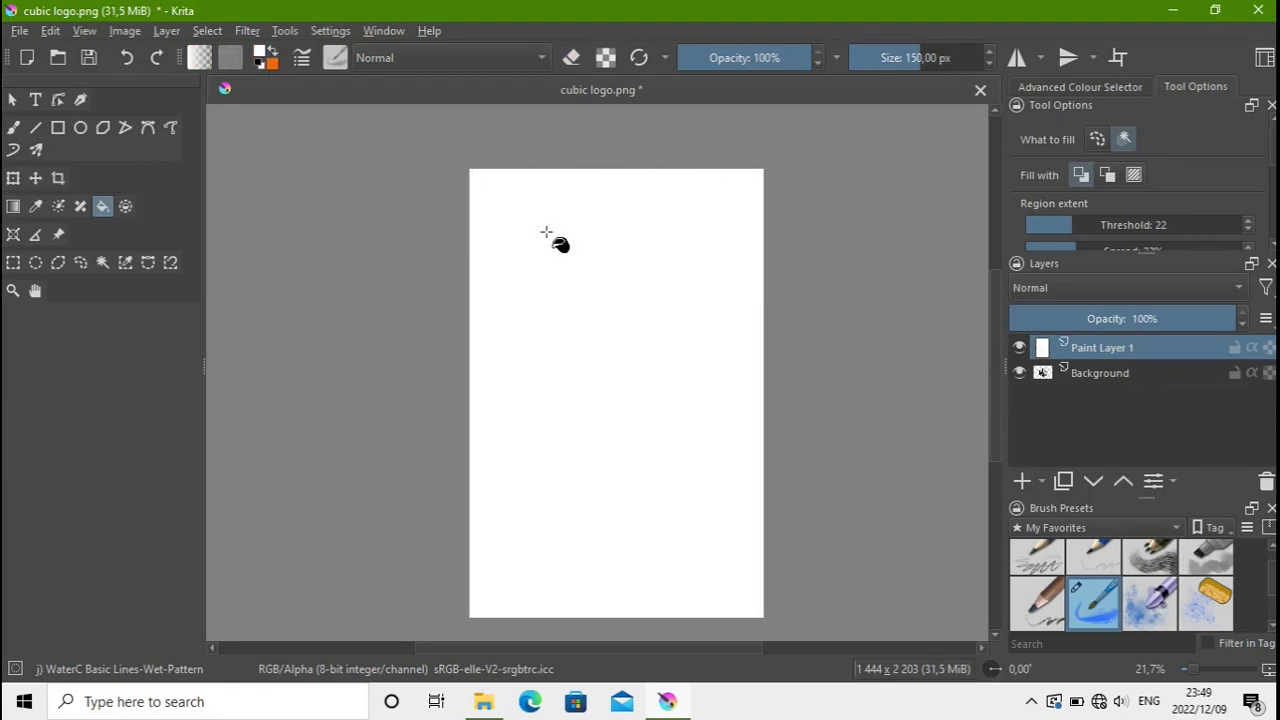
left_click_drag(1116, 352, 1114, 403)
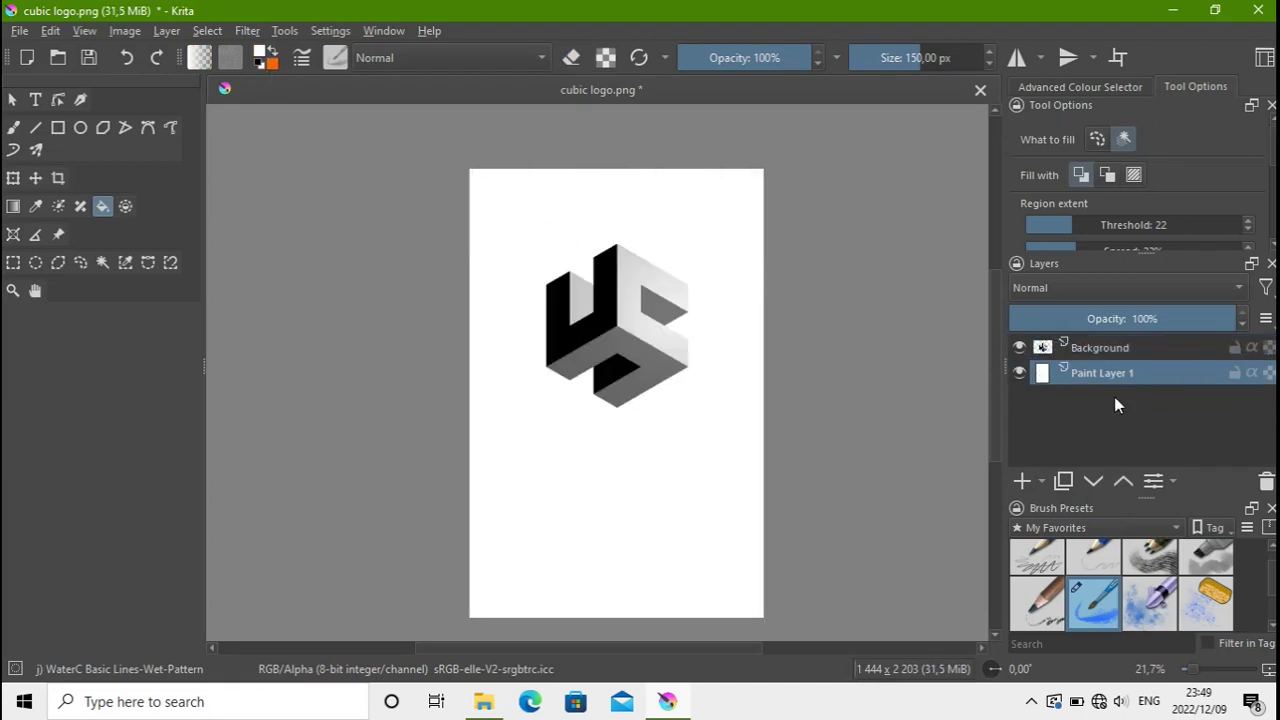
Move the logo on the Background layer toward the page centre and rotate it counterclockwise
key("Page_Up")
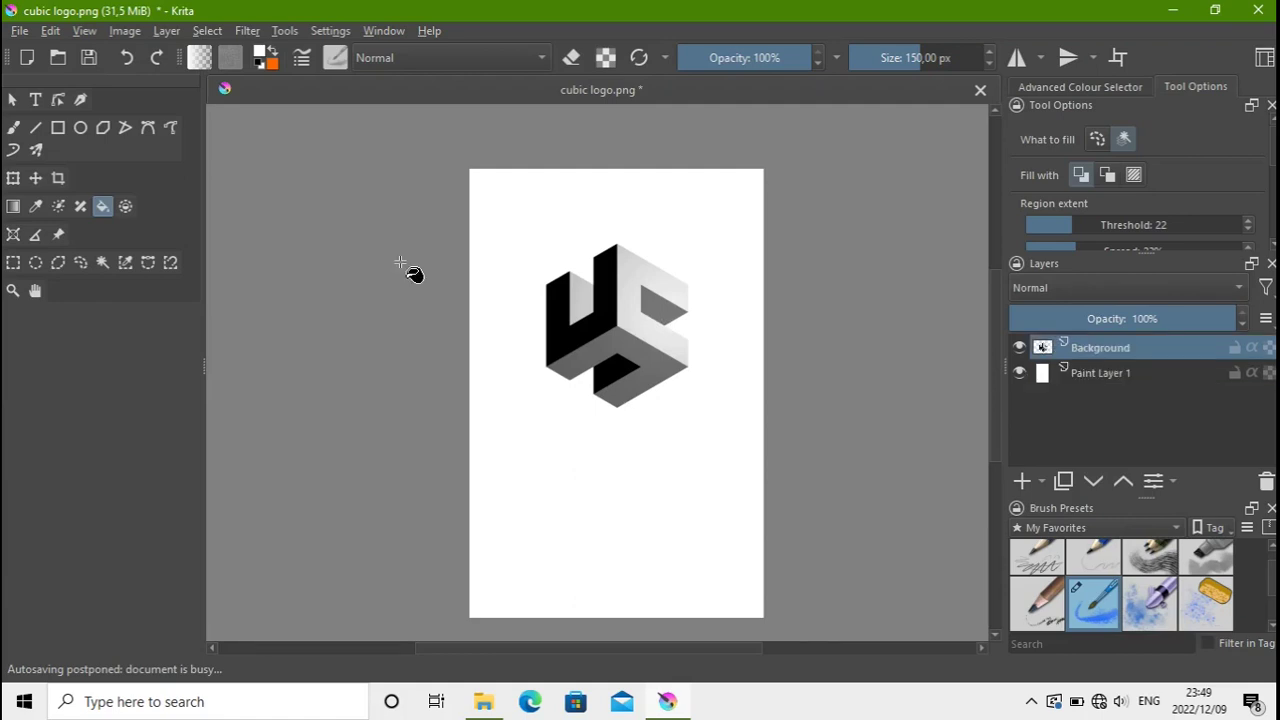
left_click(35, 178)
left_click_drag(586, 335, 571, 357)
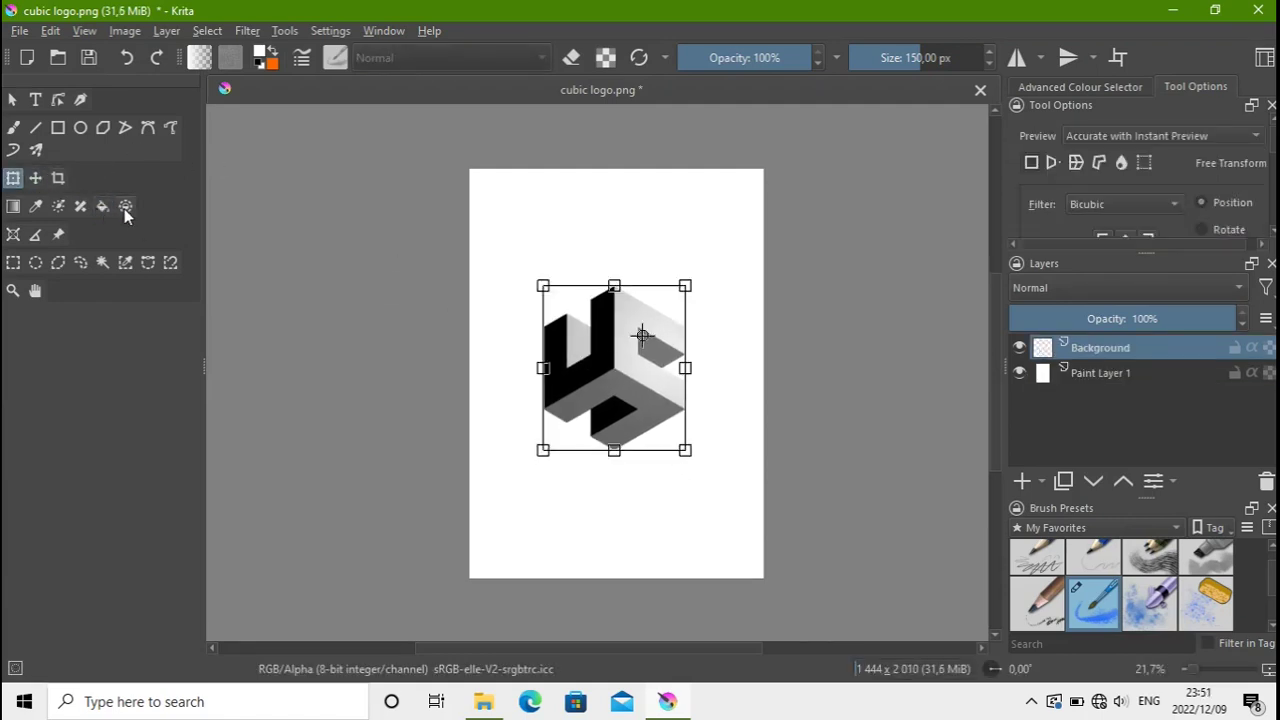
left_click_drag(594, 260, 520, 271)
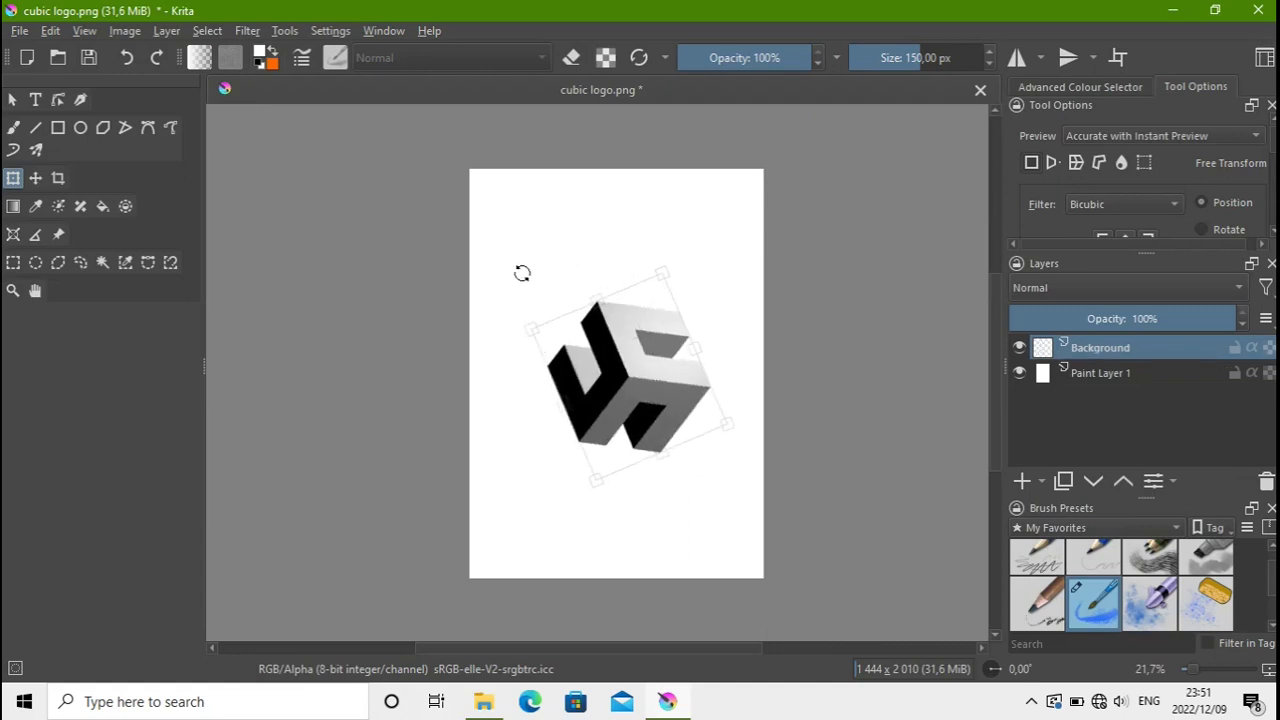
left_click_drag(641, 377, 651, 371)
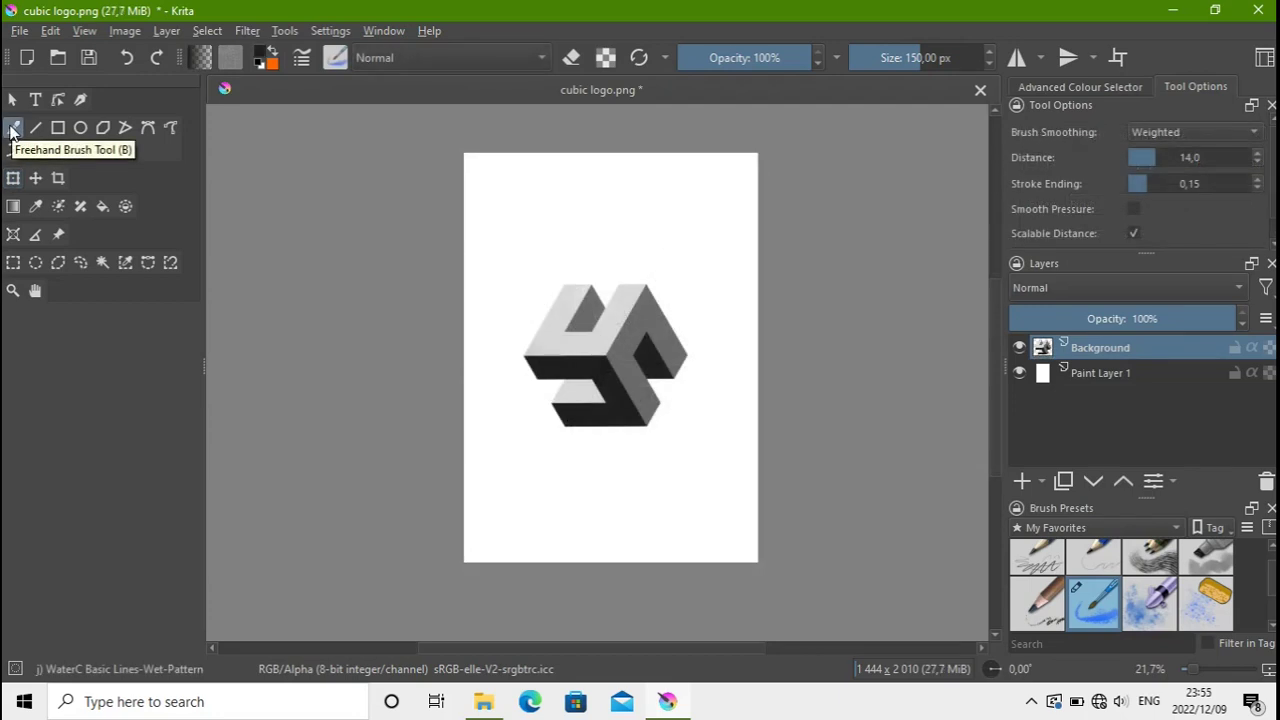
left_click(12, 130)
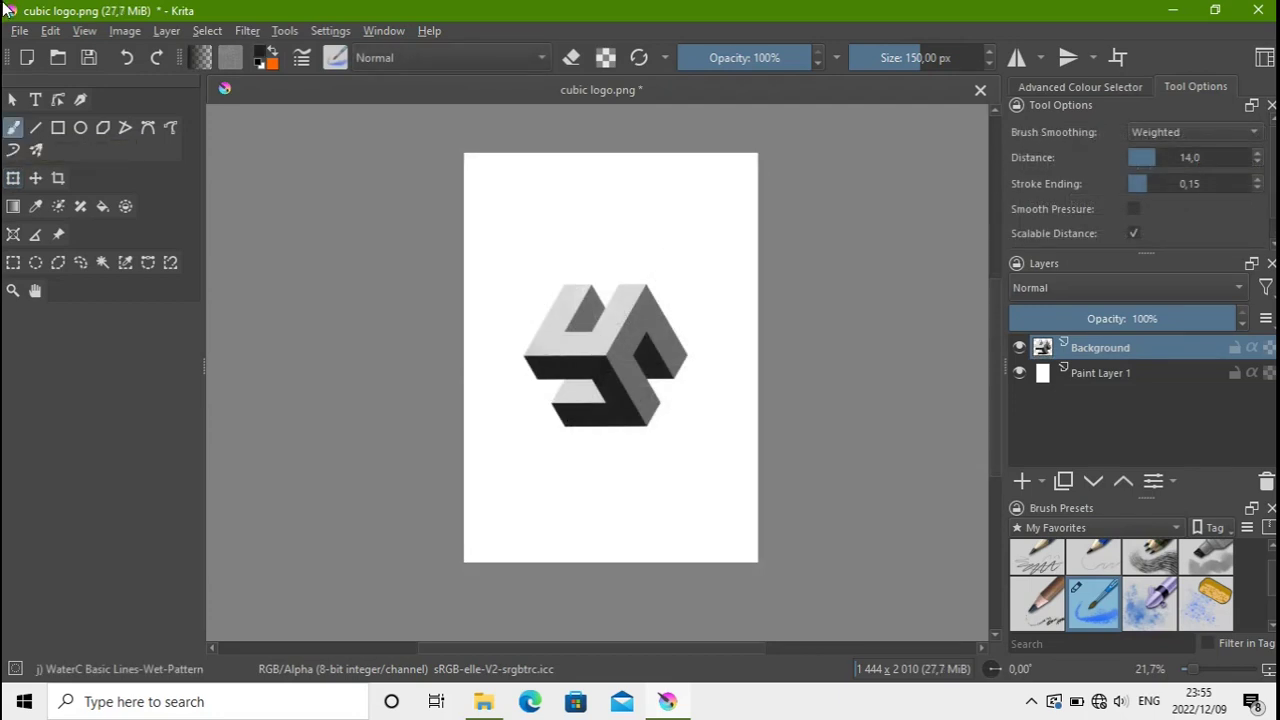
left_click(13, 178)
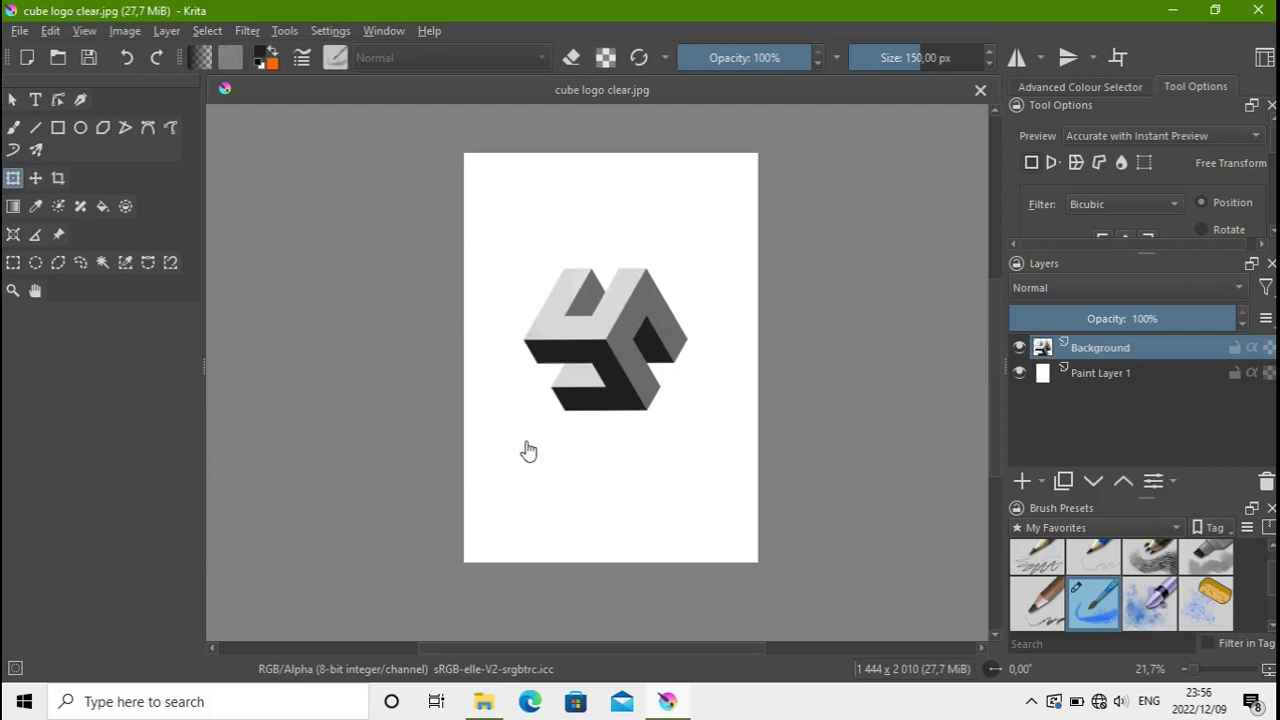
Try a diagonal linear gradient on Paint Layer 1 from its upper-left to its lower-right corner and undo it
left_click(1058, 388)
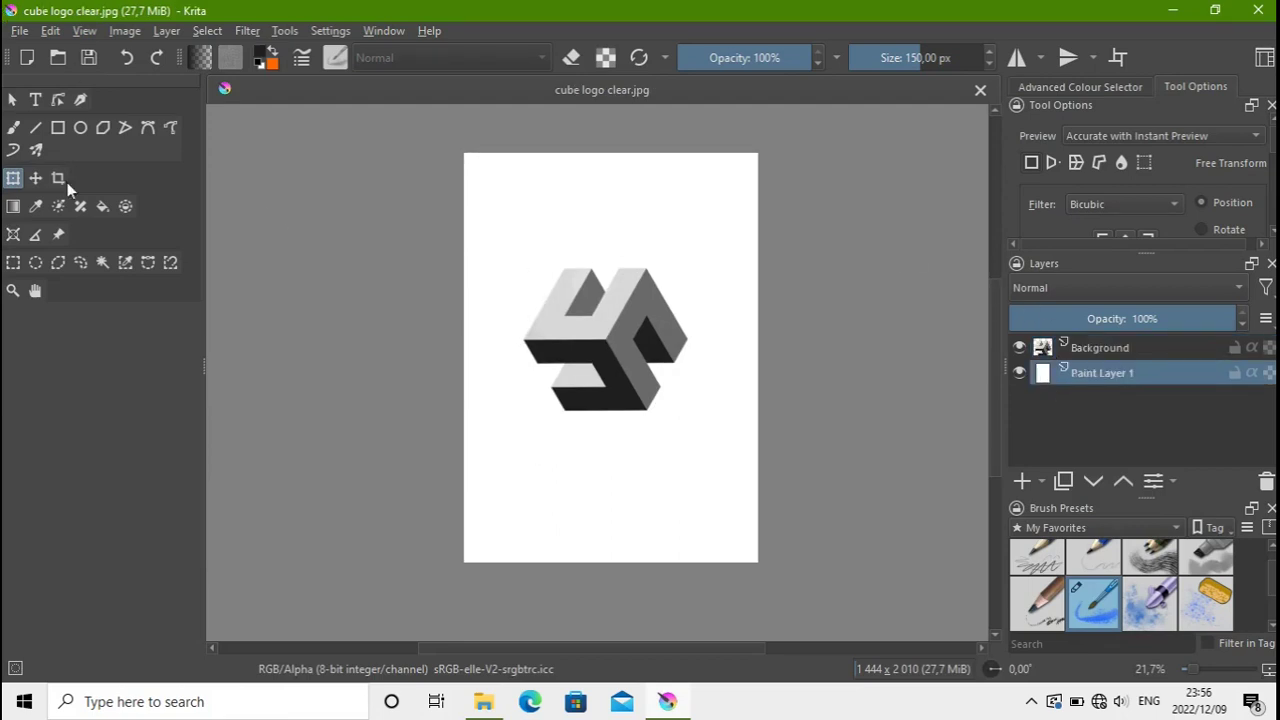
left_click(16, 205)
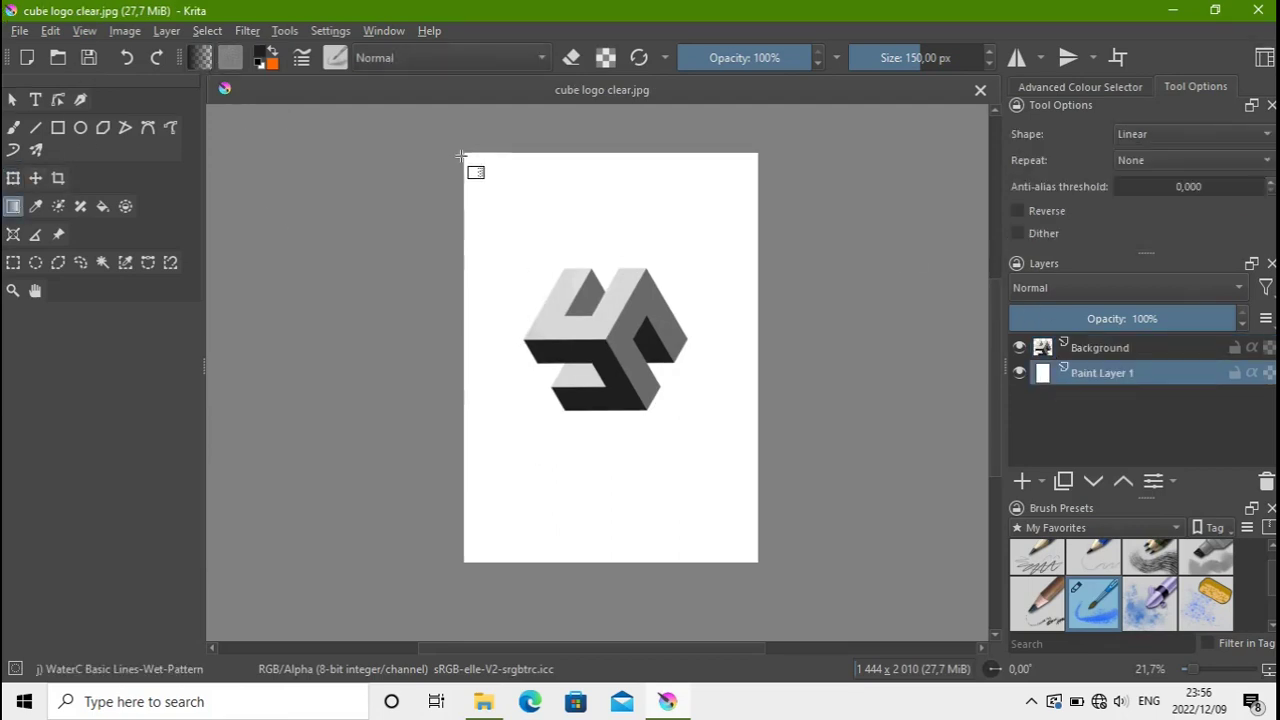
left_click_drag(461, 156, 773, 578)
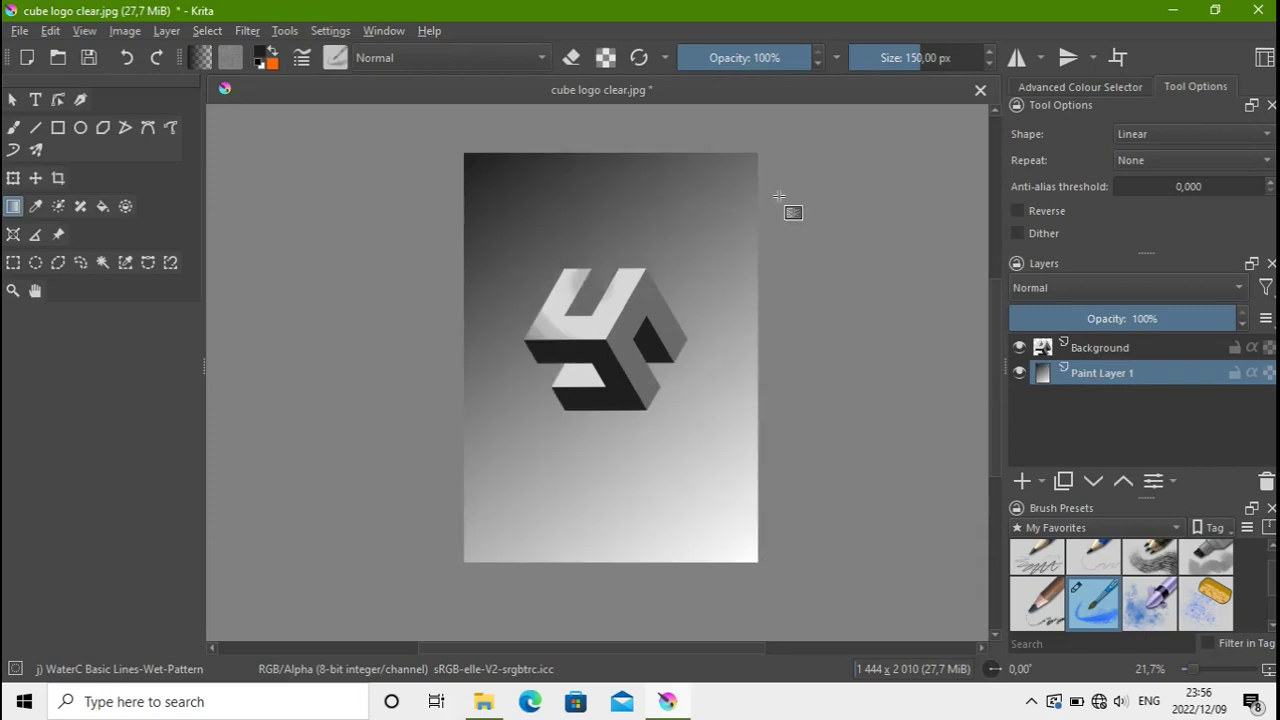
key("ctrl+z")
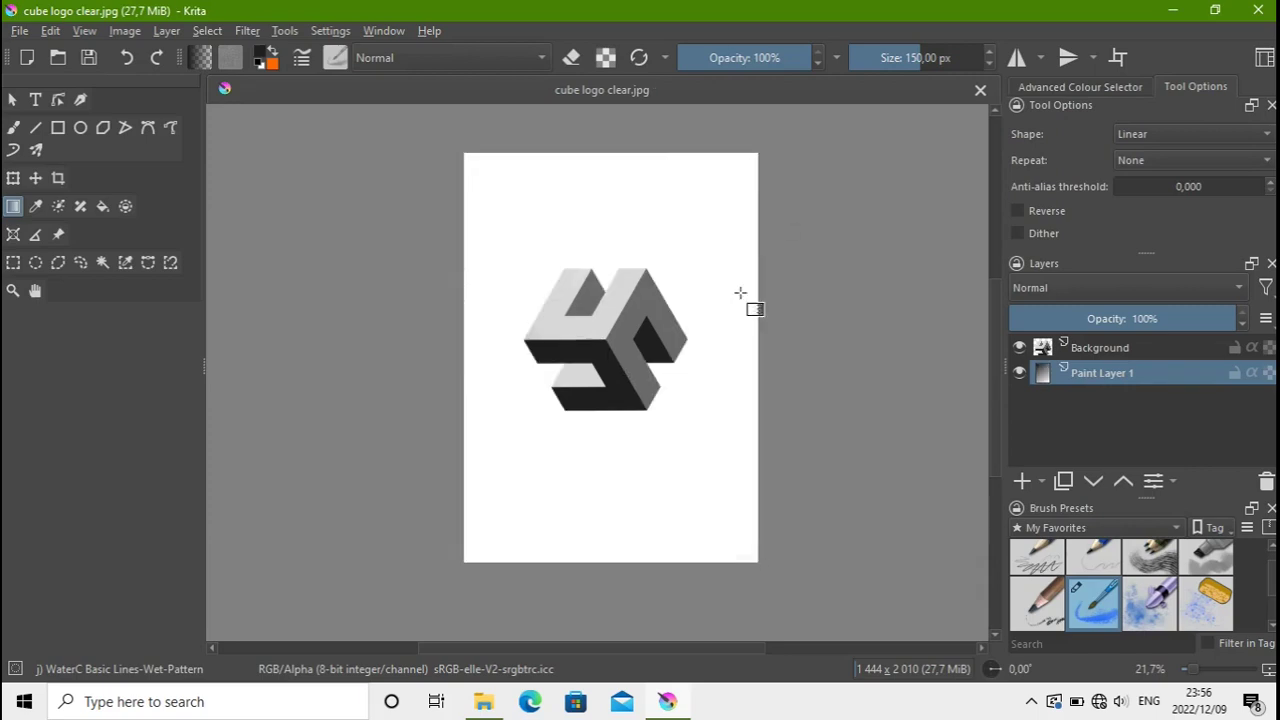
mouse_move(461, 156)
left_mouse_down()
mouse_move(729, 566)
mouse_move(770, 580)
left_mouse_up()
key("ctrl+z")
left_click(102, 206)
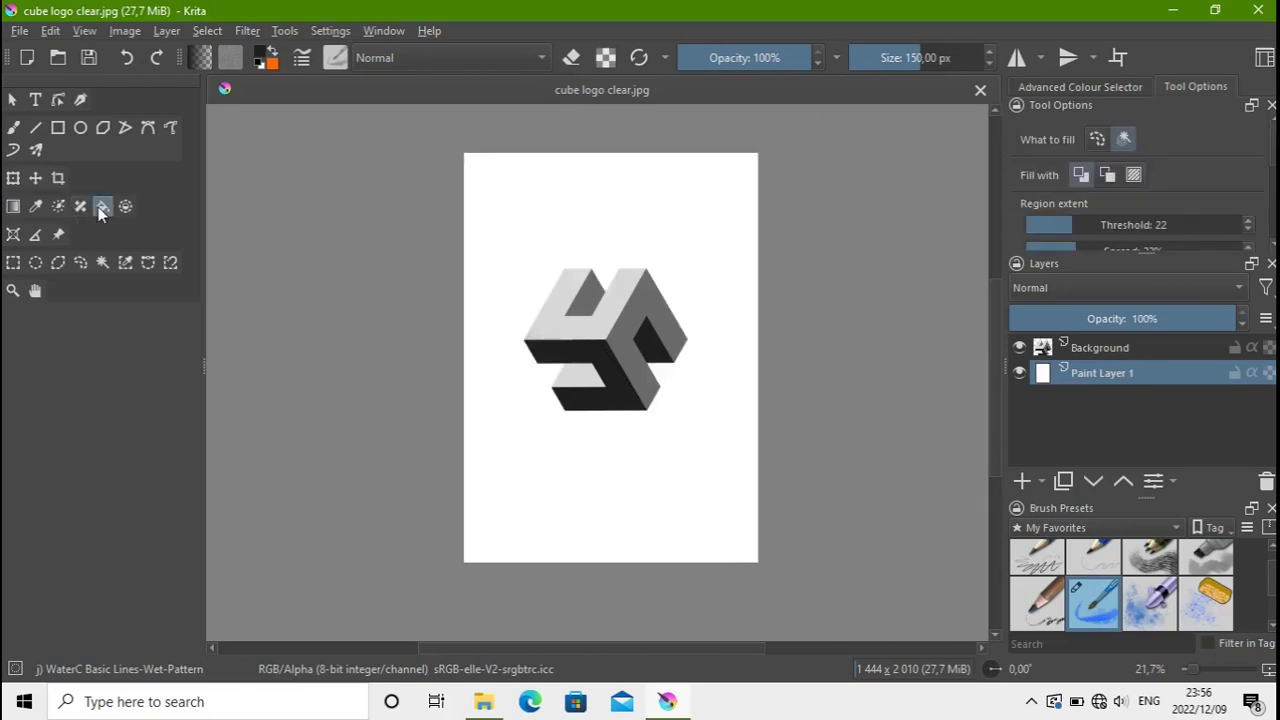
left_click(1019, 372)
left_click(1019, 372)
left_click(201, 57)
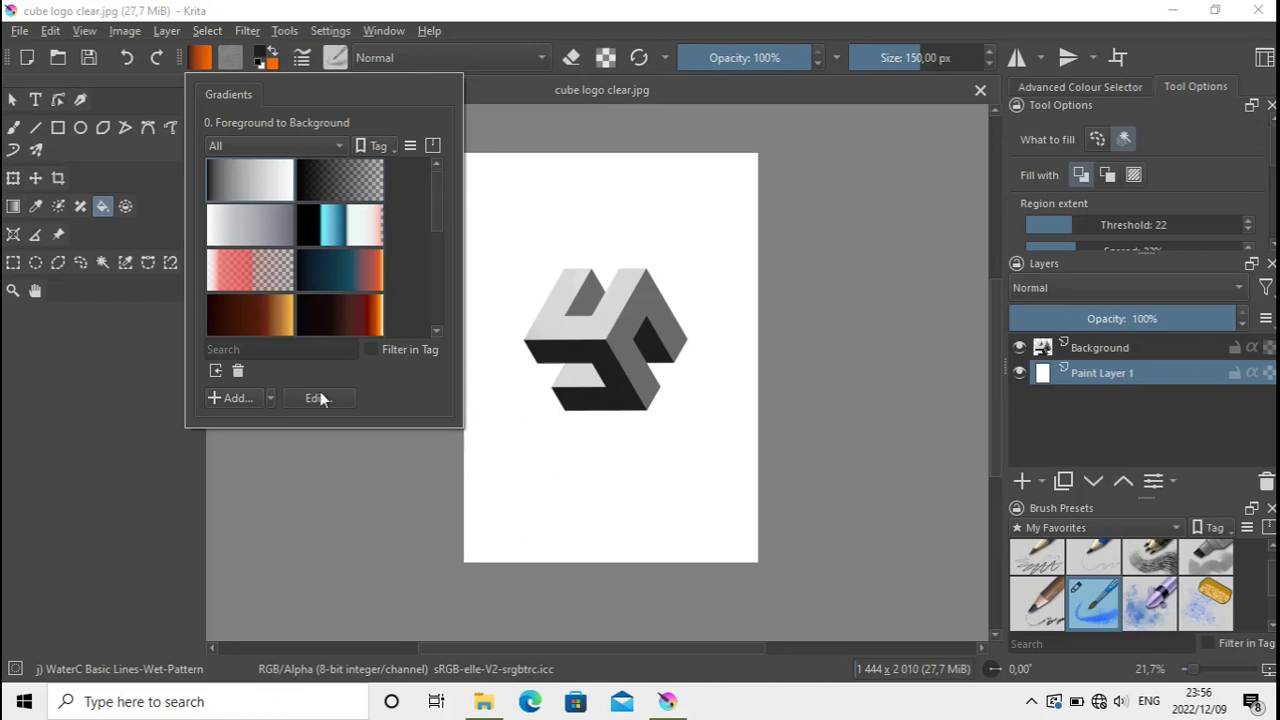
left_click(524, 148)
Set the Gradient tool to the preset that fades from black to transparent
left_click(12, 205)
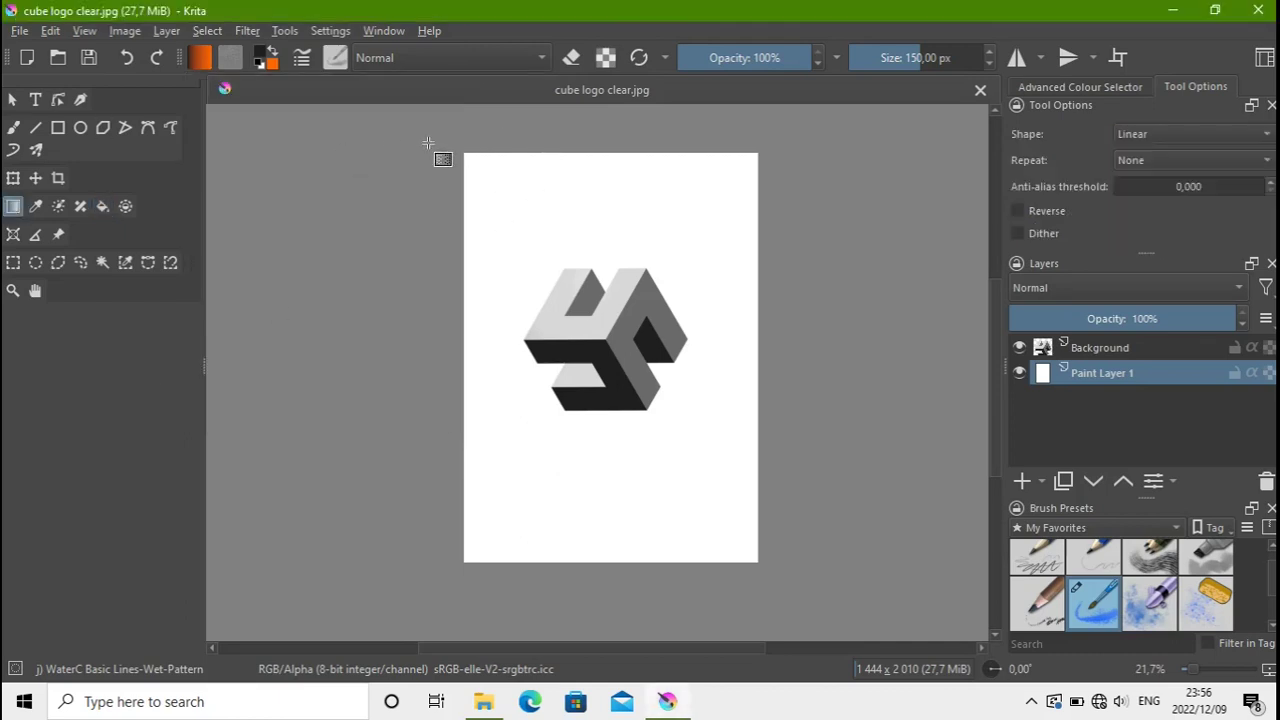
left_click(199, 57)
left_click(202, 62)
left_click(203, 65)
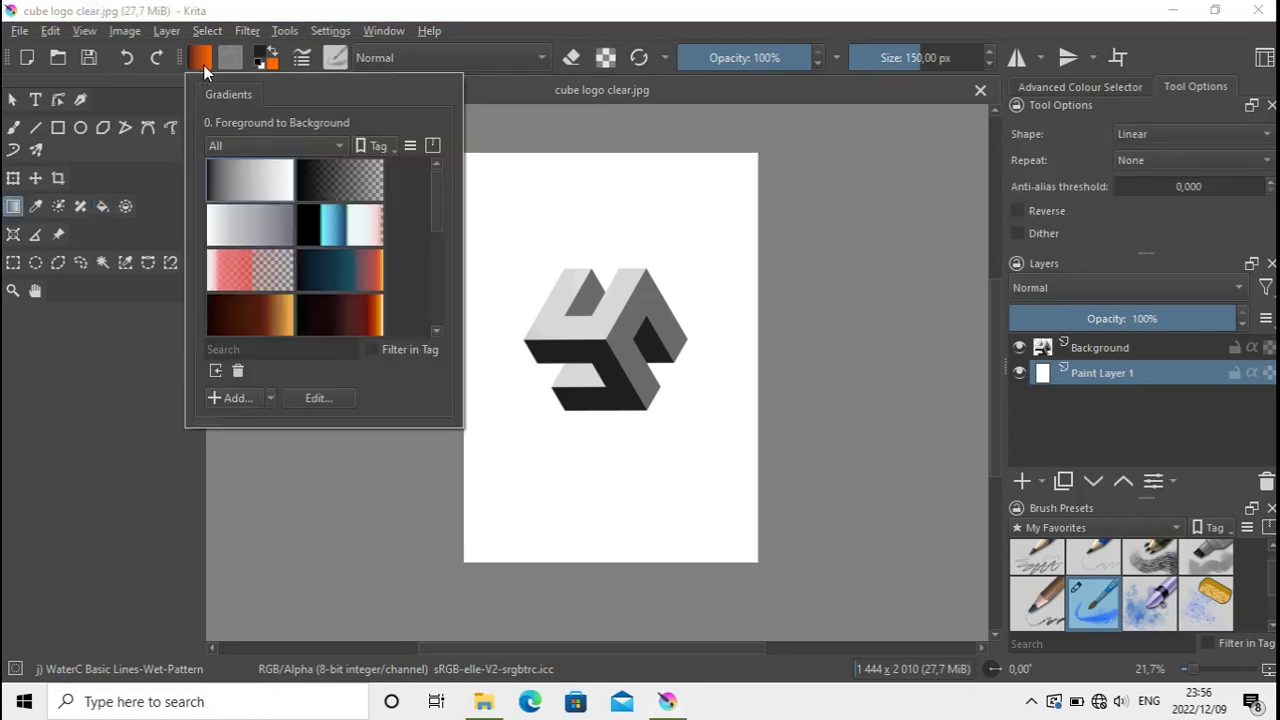
left_click(312, 194)
left_click(179, 353)
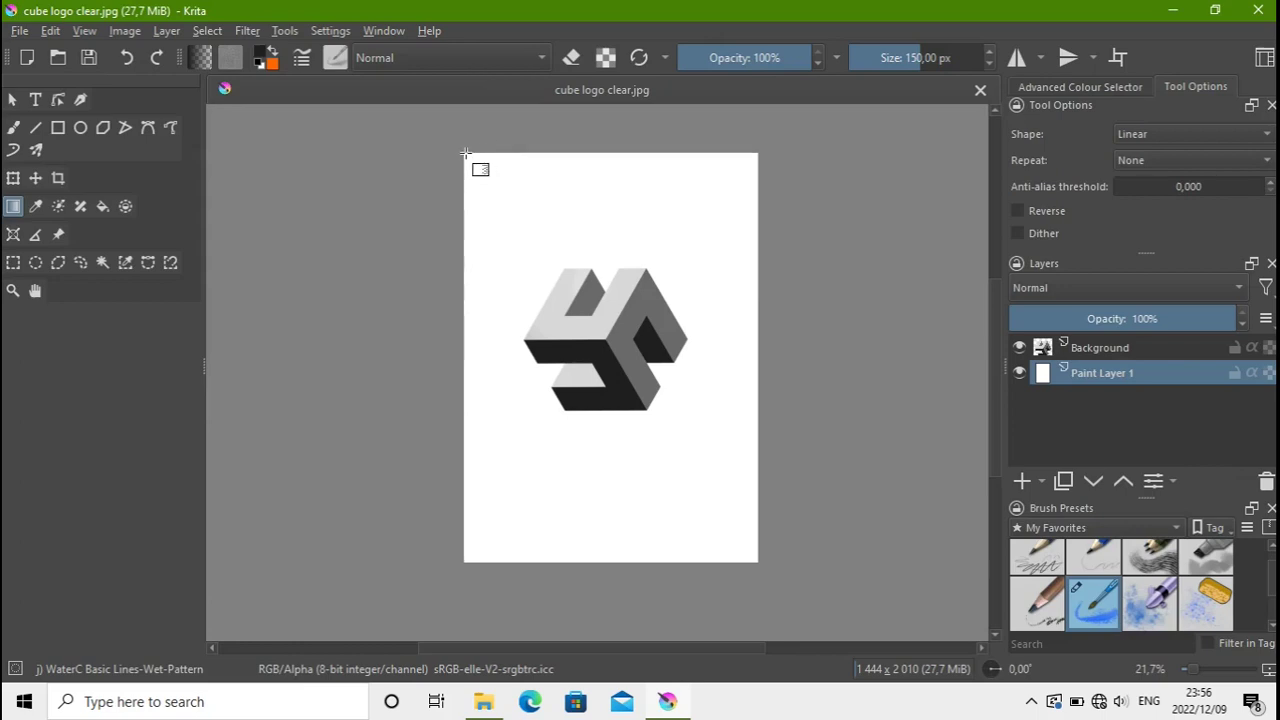
Try shading Paint Layer 1 with black gradients running inward from the page corners and undo them
mouse_move(465, 153)
left_mouse_down()
mouse_move(769, 546)
mouse_move(772, 574)
left_mouse_up()
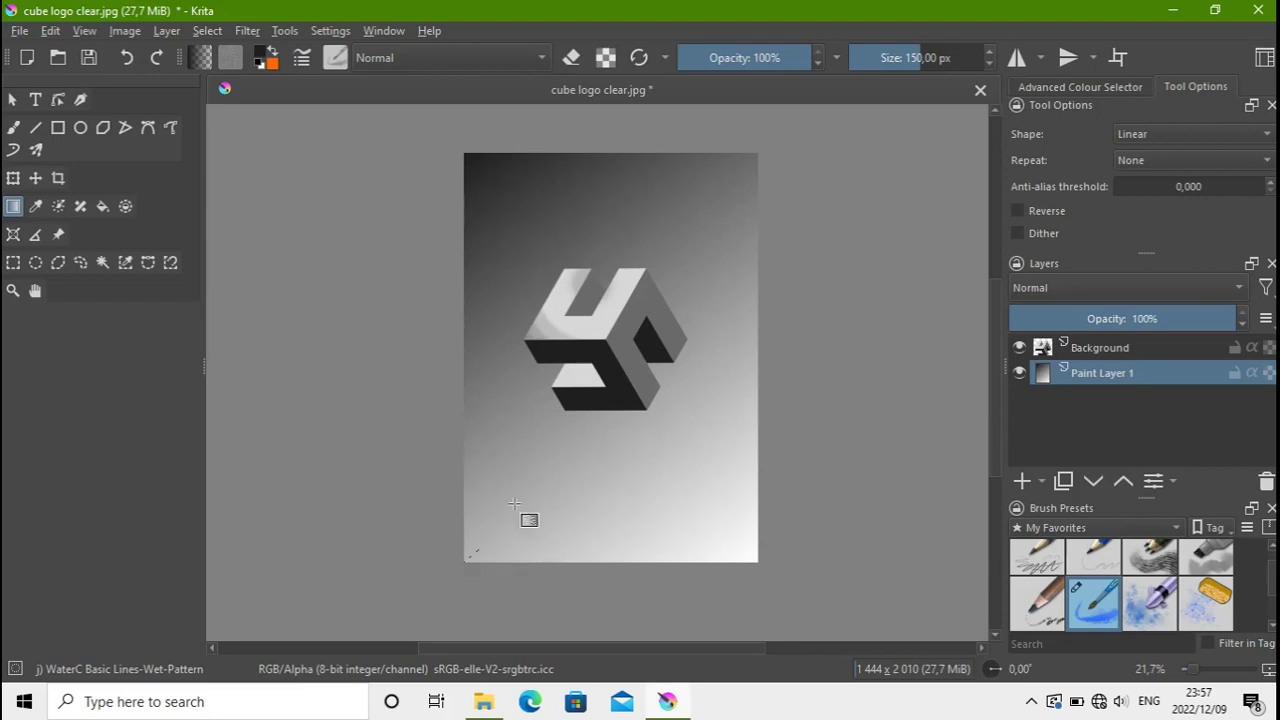
left_click_drag(486, 518, 549, 420)
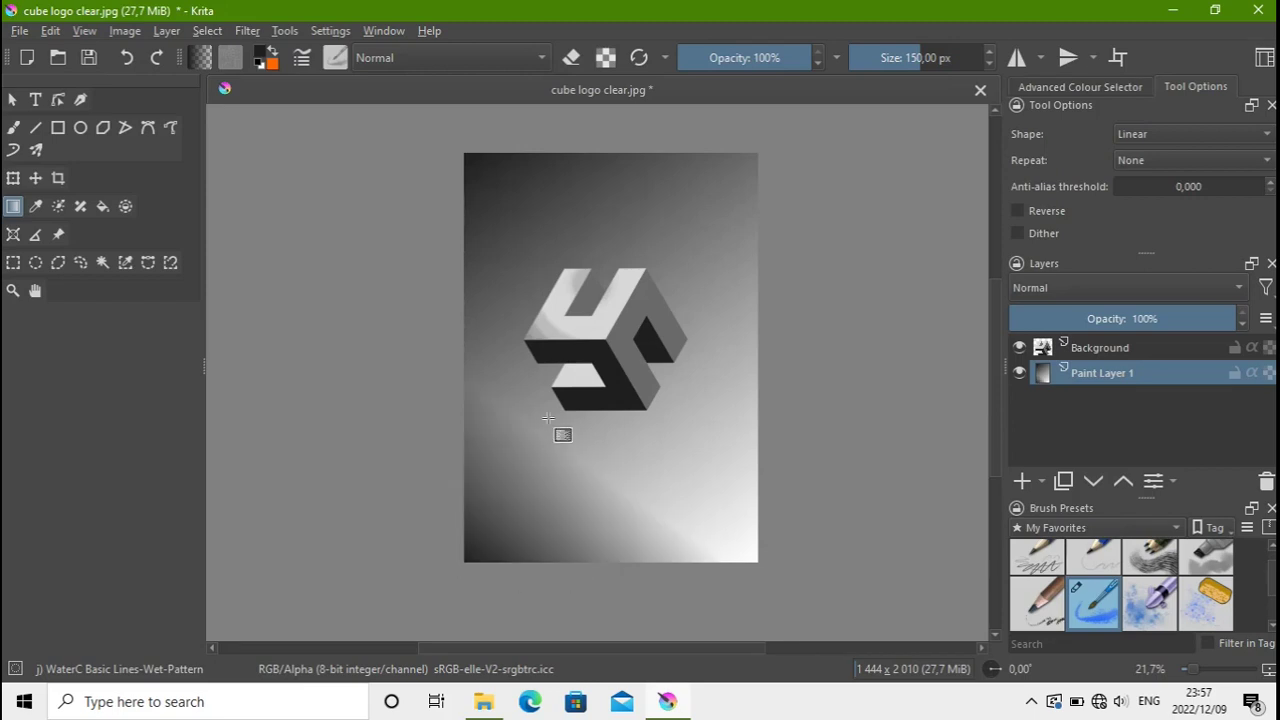
left_click_drag(738, 164, 638, 285)
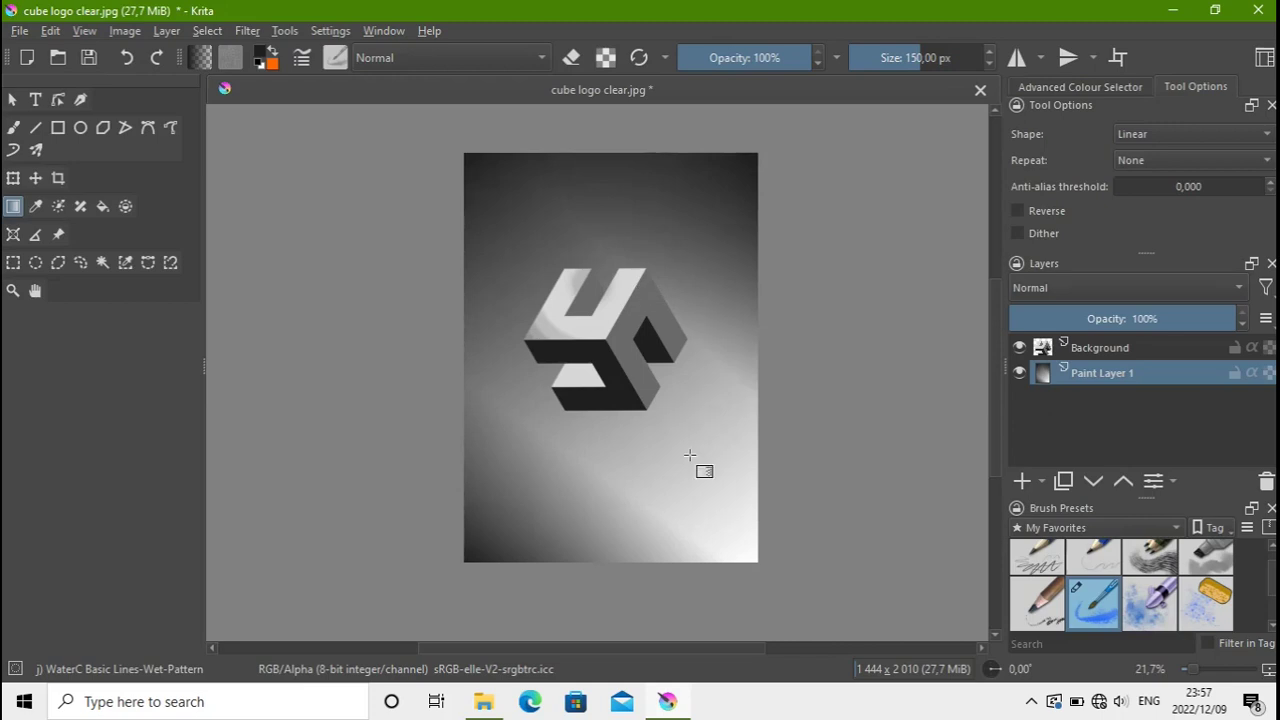
left_click_drag(745, 567, 687, 522)
key("ctrl+z")
left_click_drag(475, 157, 600, 331)
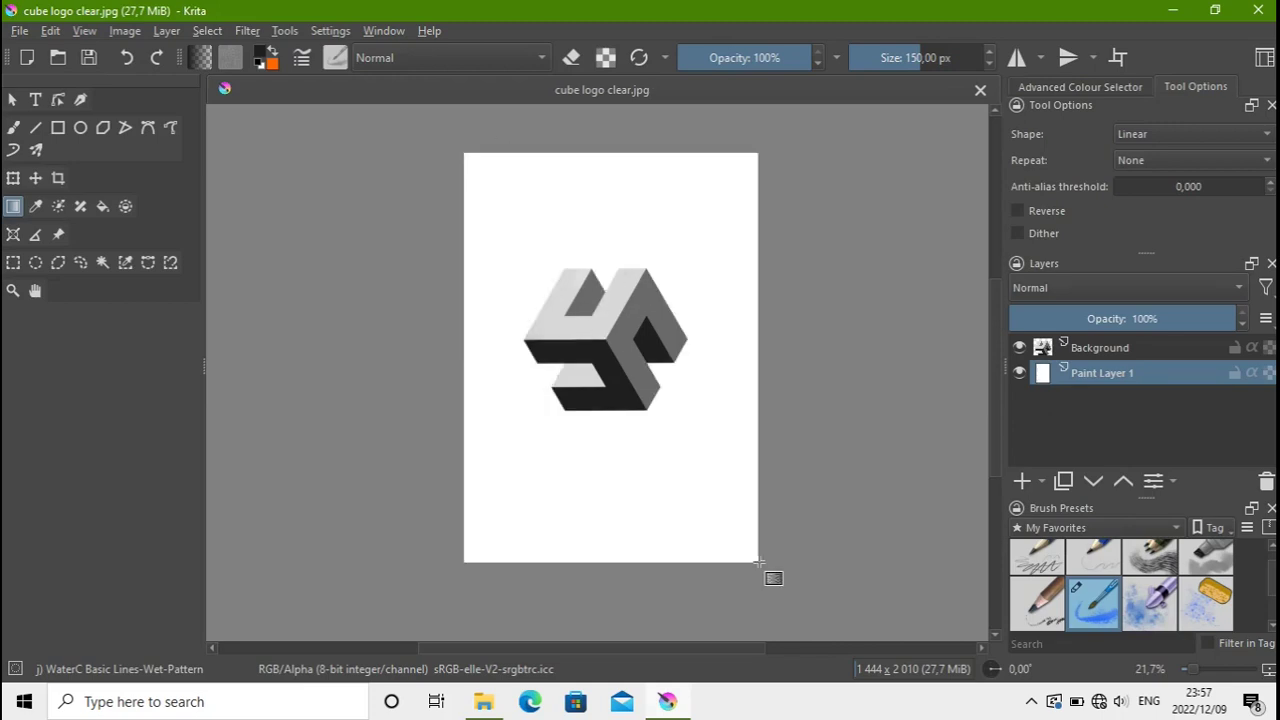
Darken all four page corners on Paint Layer 1 with black-to-transparent linear gradients running inward, starting from the lower-right corner
left_click_drag(759, 560, 507, 215)
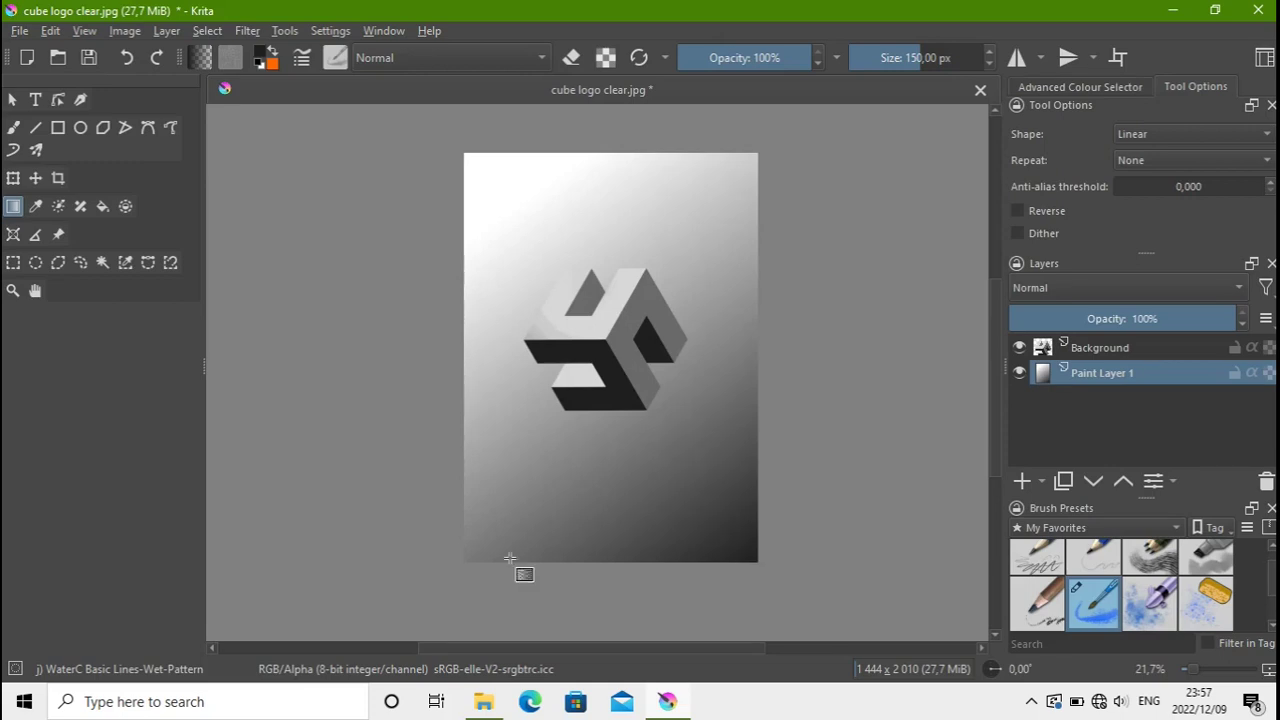
left_click_drag(470, 557, 571, 368)
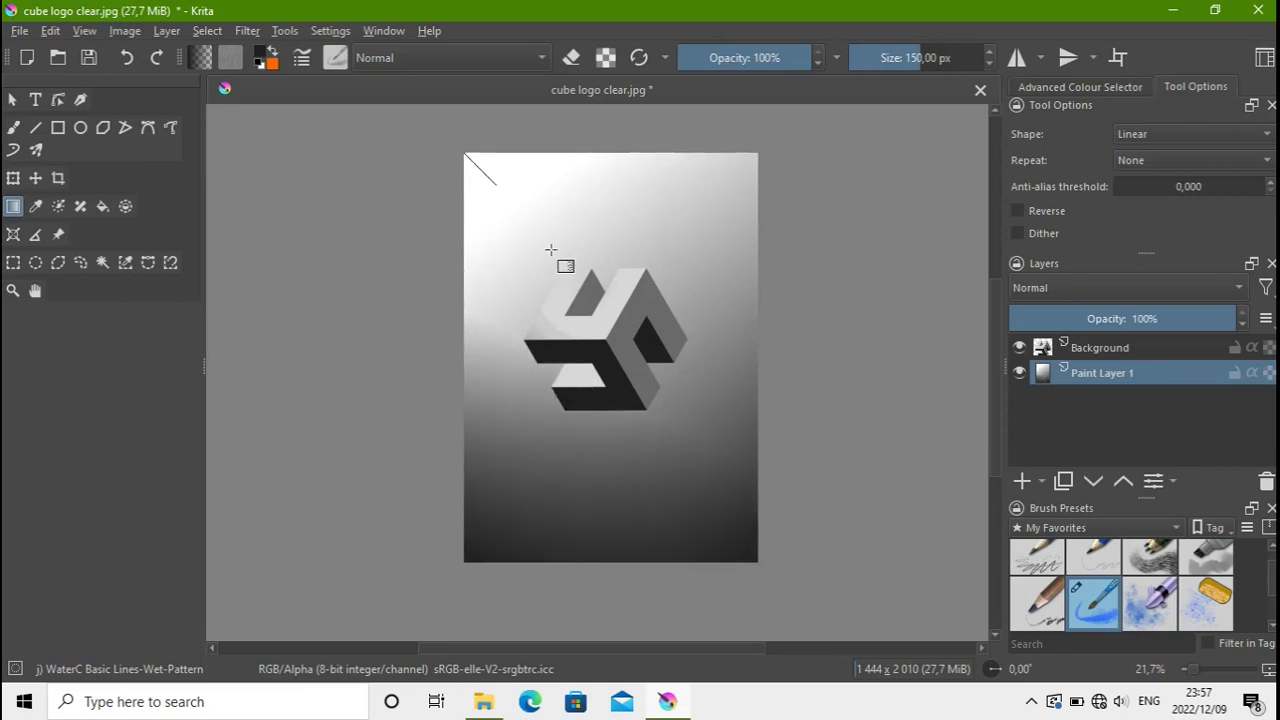
left_click_drag(551, 250, 597, 324)
left_click_drag(756, 154, 697, 246)
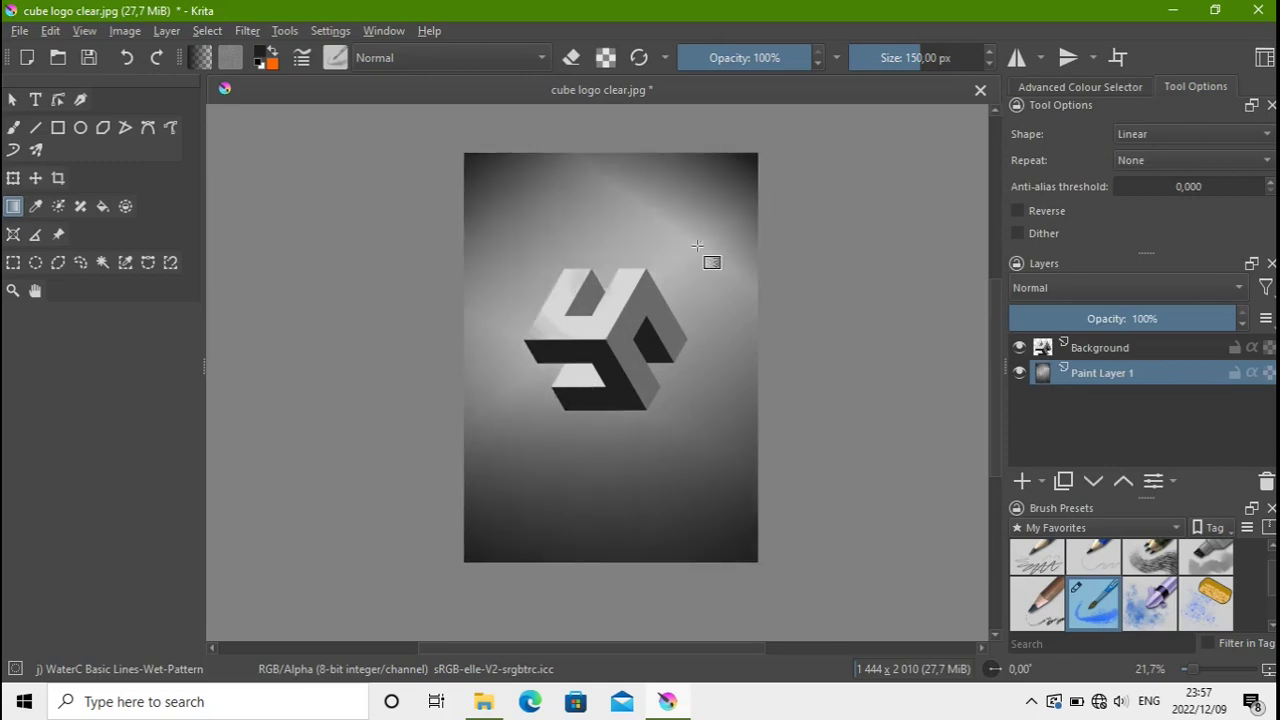
Undo the last four gradients and reshade Paint Layer 1 with black-to-transparent linear gradients running from all four page corners toward the logo
key("ctrl+z")
key("ctrl+z")
key("ctrl+z")
key("ctrl+z")
left_click_drag(467, 563, 617, 354)
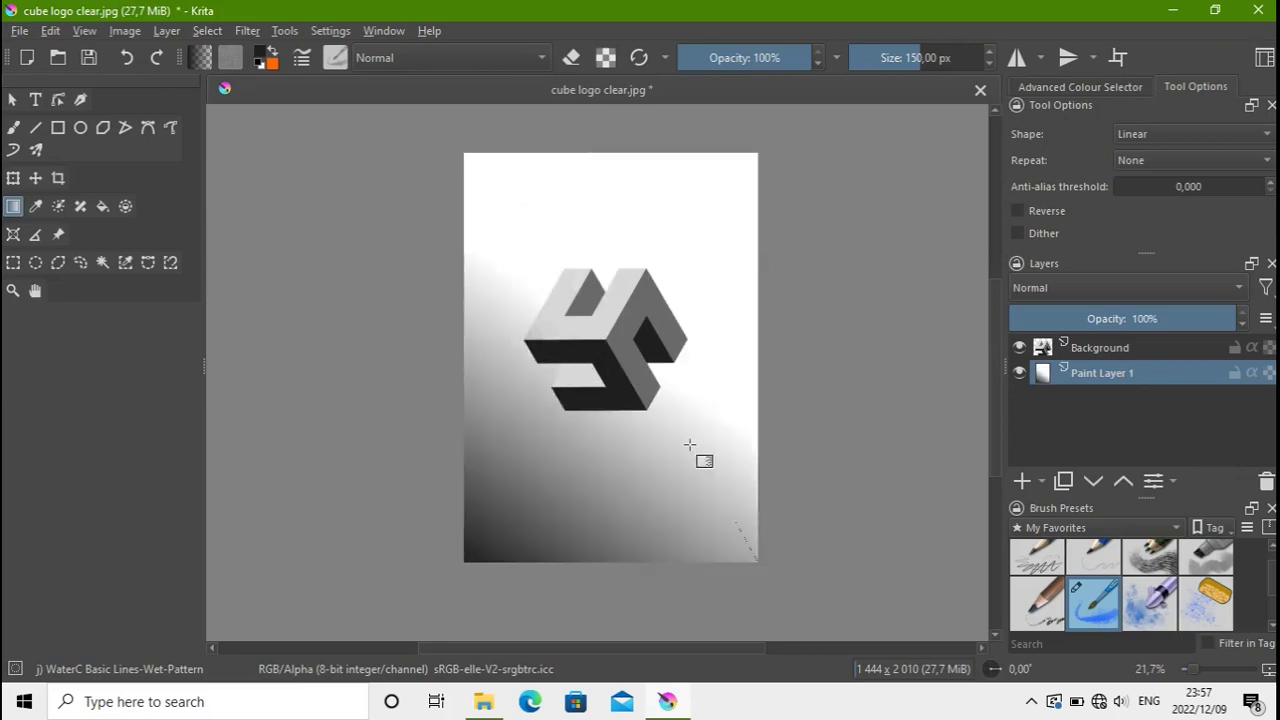
left_click_drag(690, 445, 617, 352)
left_click_drag(753, 160, 659, 303)
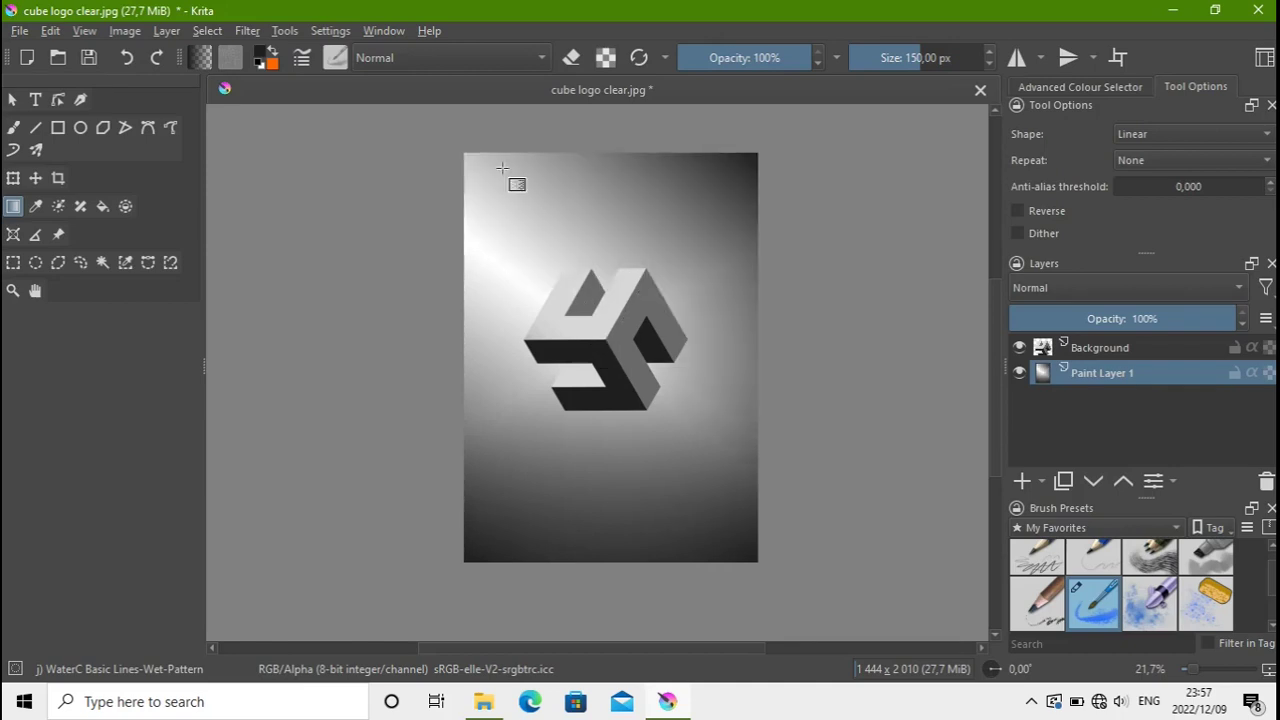
left_click_drag(531, 274, 540, 343)
Darken the side edges, top edge and upper corners of Paint Layer 1 with more black-to-transparent gradients running inward toward the logo
left_click_drag(757, 357, 690, 342)
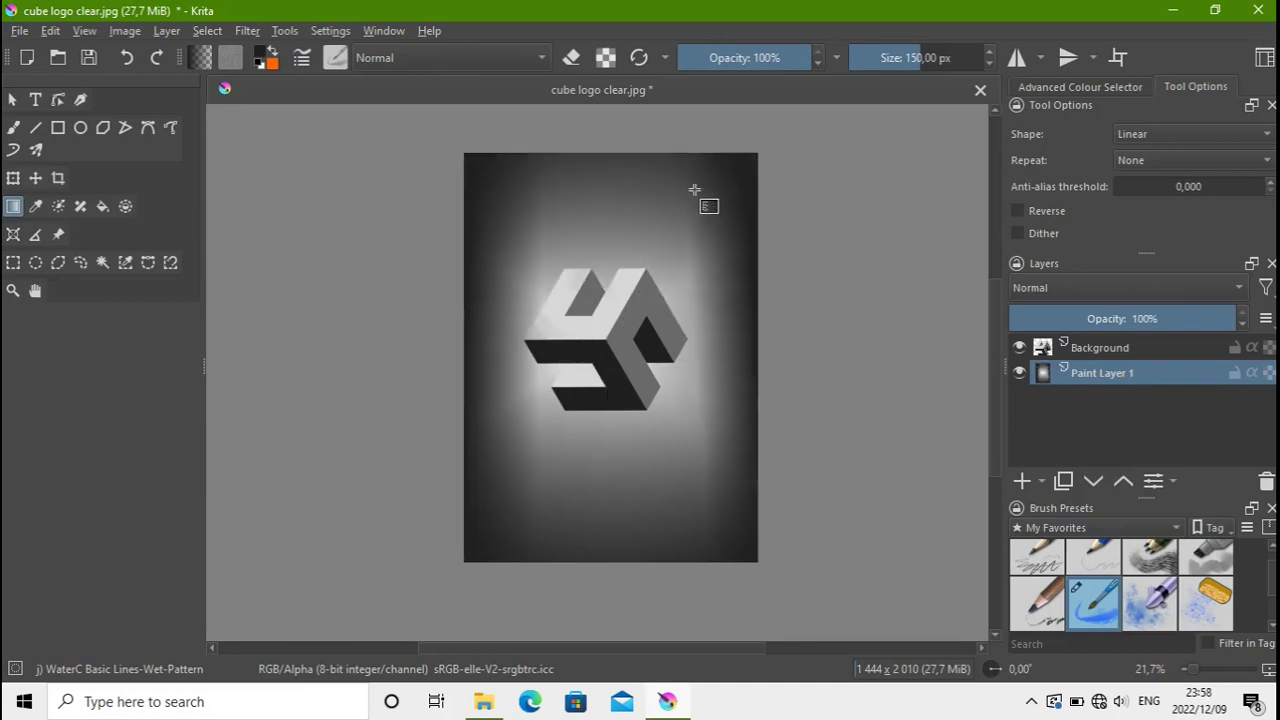
left_click_drag(722, 195, 699, 219)
left_click_drag(471, 154, 523, 232)
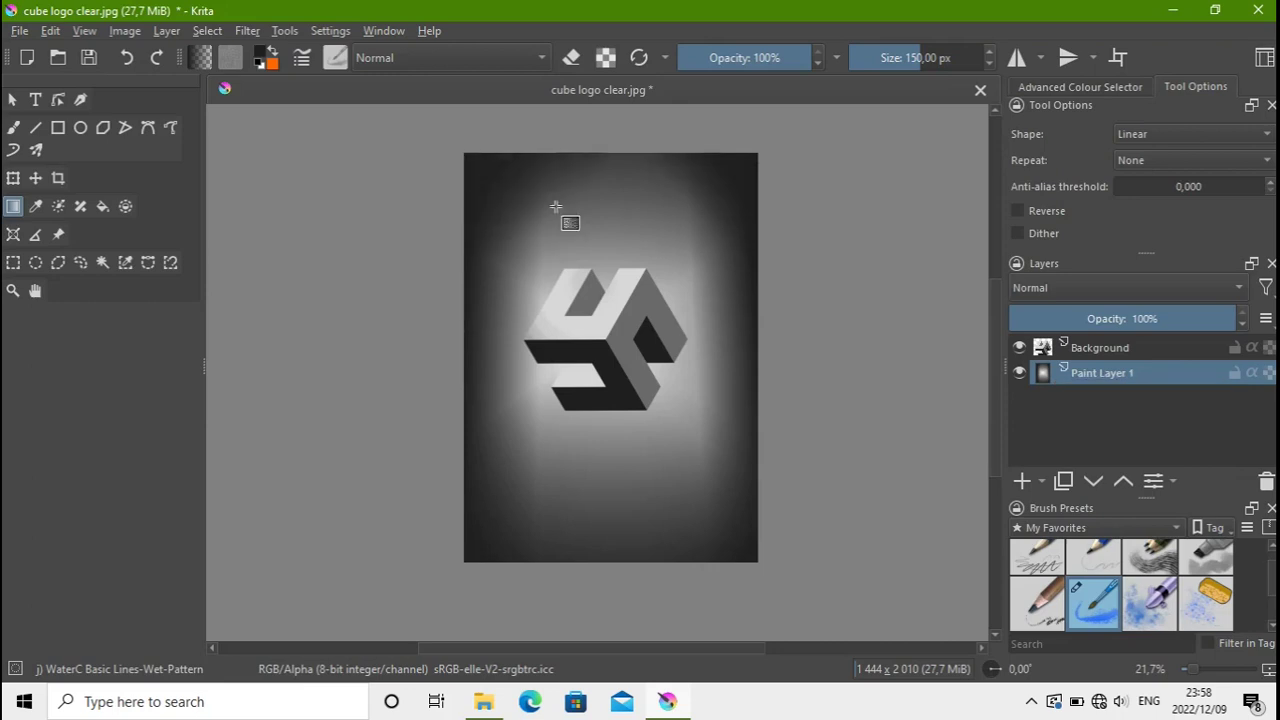
left_click_drag(605, 166, 612, 270)
left_click_drag(751, 186, 694, 264)
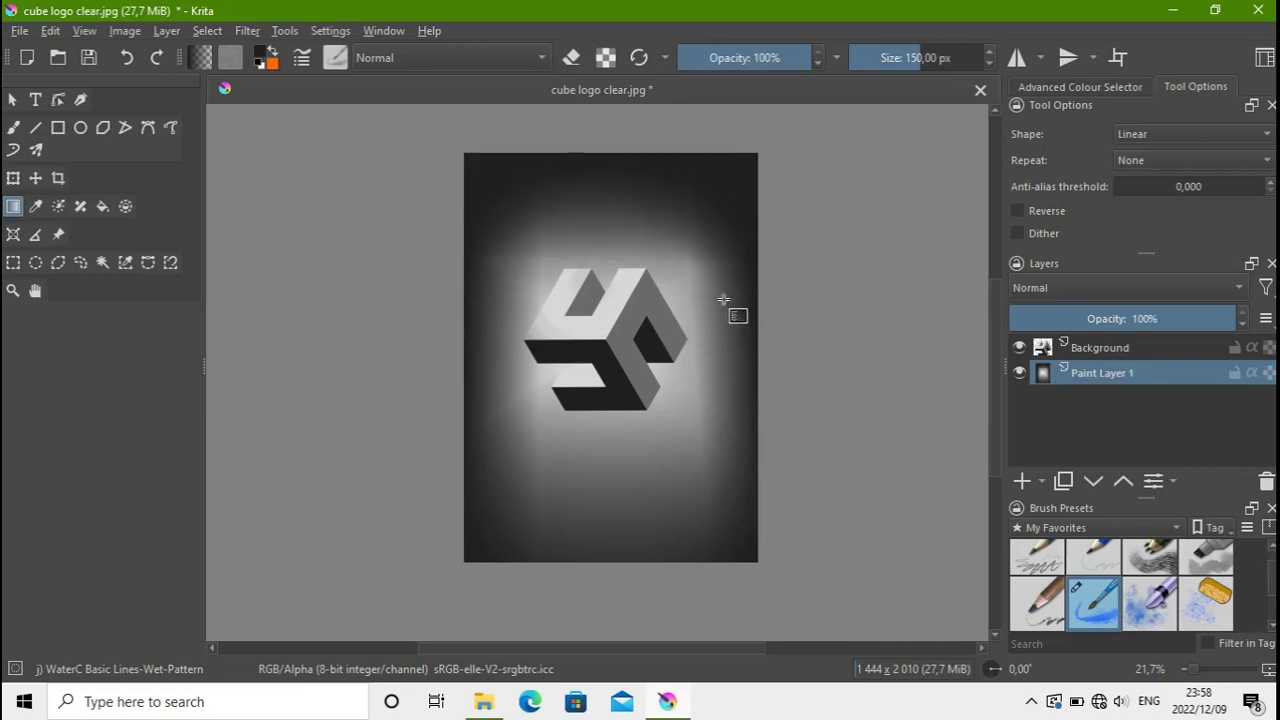
left_click_drag(742, 321, 687, 338)
Darken both lower page corners on Paint Layer 1 with inward gradients, then try one from the left edge and undo it
left_click_drag(731, 537, 672, 438)
left_click_drag(462, 536, 566, 428)
left_click_drag(470, 328, 536, 324)
key("ctrl+z")
Try gradients on Paint Layer 1 from the page's bottom edge and lower-right area toward the logo and undo them
left_click_drag(606, 552, 612, 430)
left_click_drag(732, 476, 679, 408)
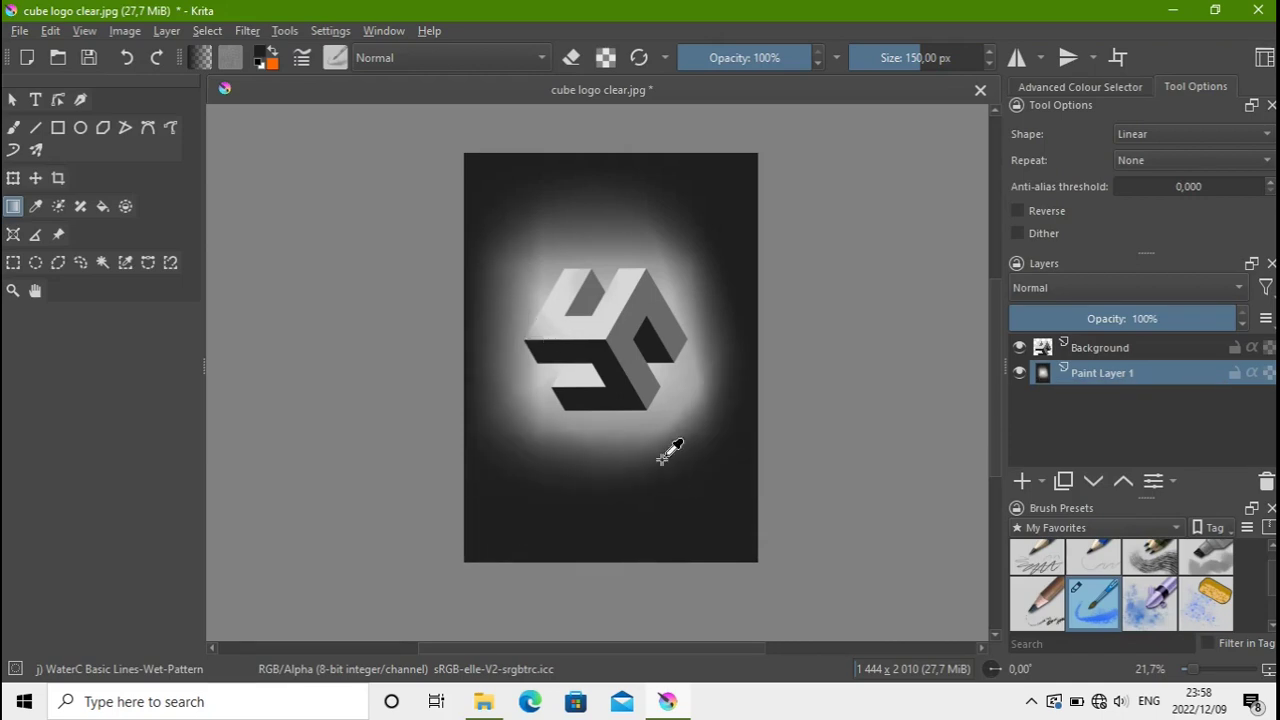
key("ctrl+z")
key("ctrl+z")
Even out the lower vignette with gradients from the bottom edge and both lower corners, then try a left-edge gradient and undo it
left_click_drag(710, 507, 669, 443)
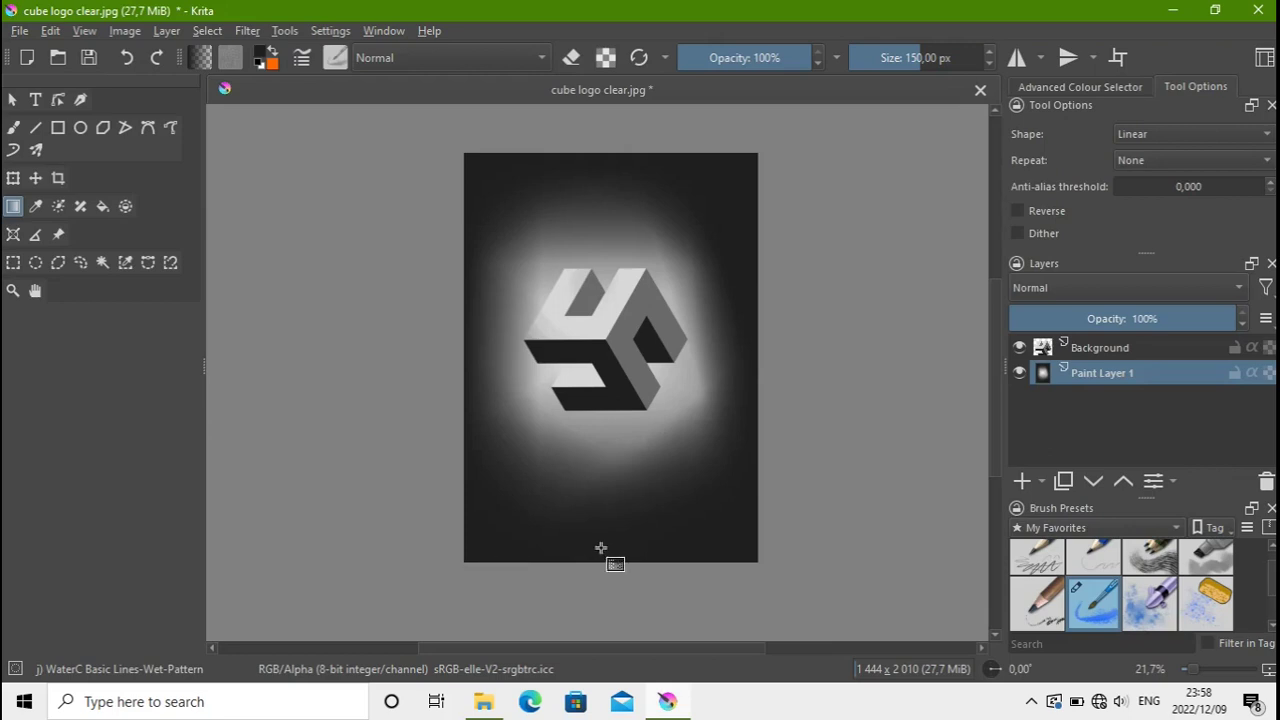
left_click_drag(583, 562, 609, 431)
left_click_drag(473, 547, 549, 419)
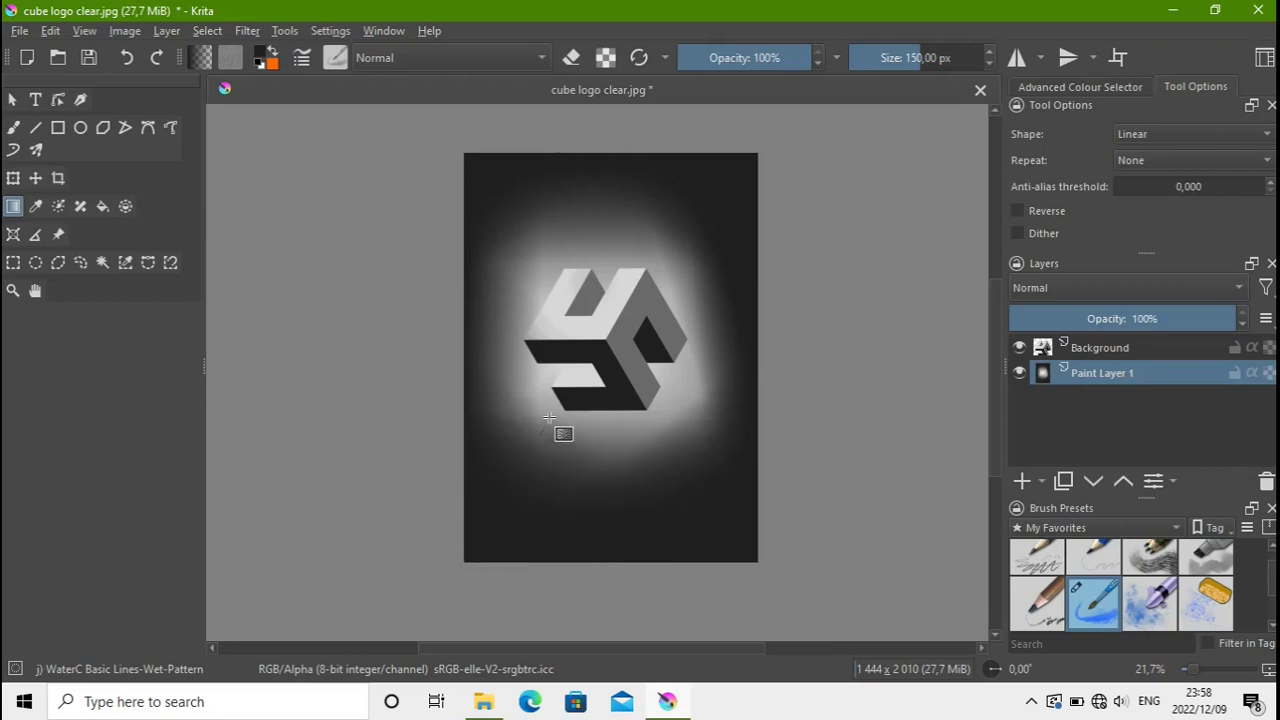
left_click_drag(481, 372, 532, 358)
key("ctrl+z")
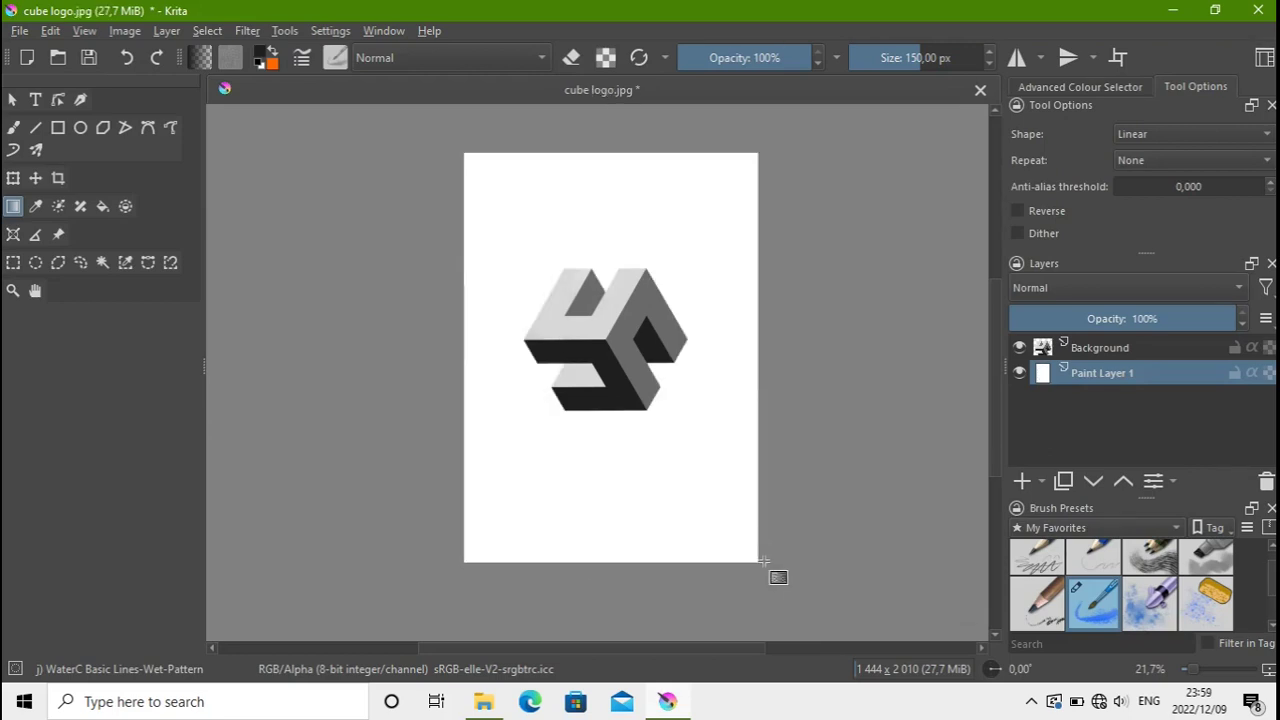
Shade the white Paint Layer 1 with a full diagonal gradient from the lower-right corner and inward gradients from the lower-left corner
left_click_drag(757, 558, 479, 151)
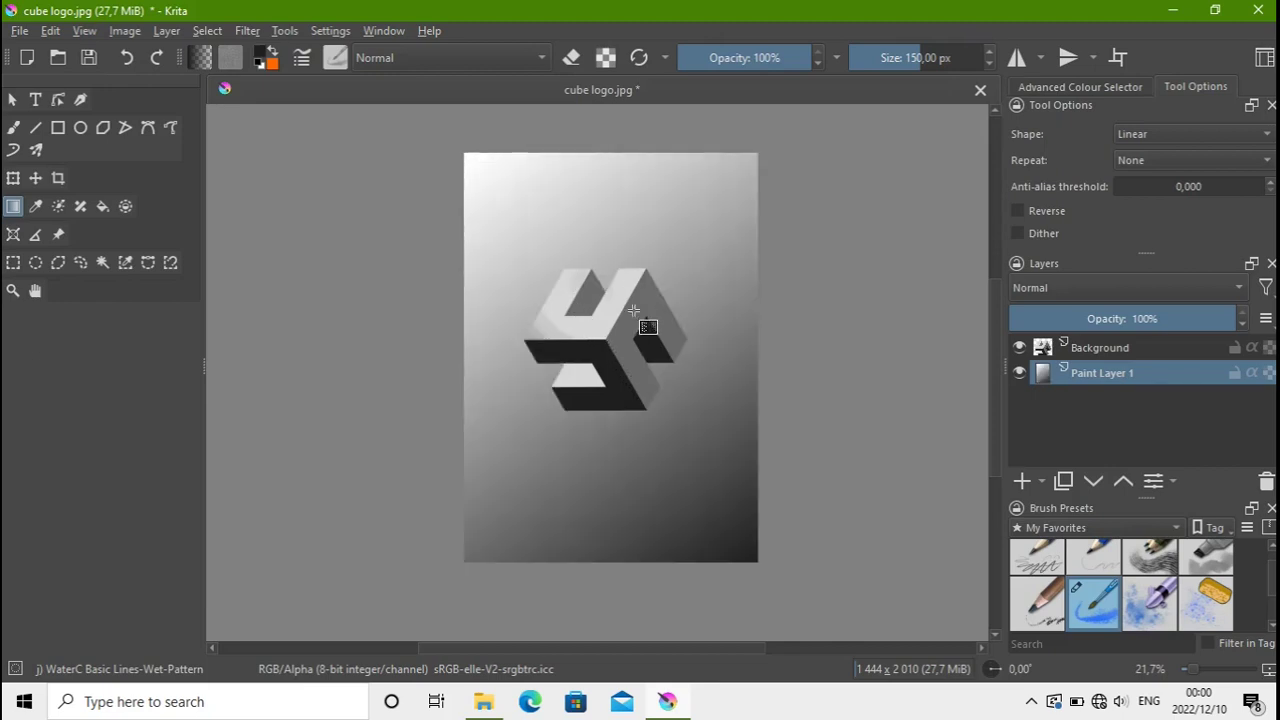
left_click_drag(466, 558, 558, 455)
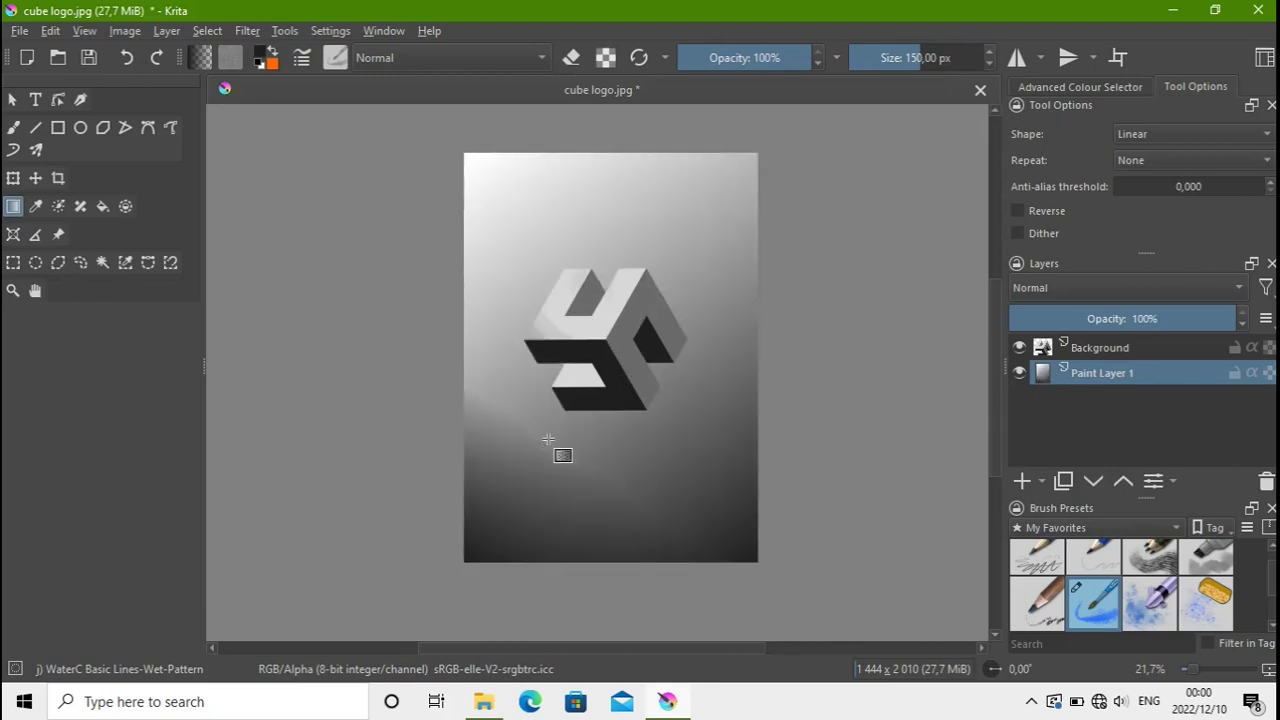
left_click_drag(477, 560, 640, 334)
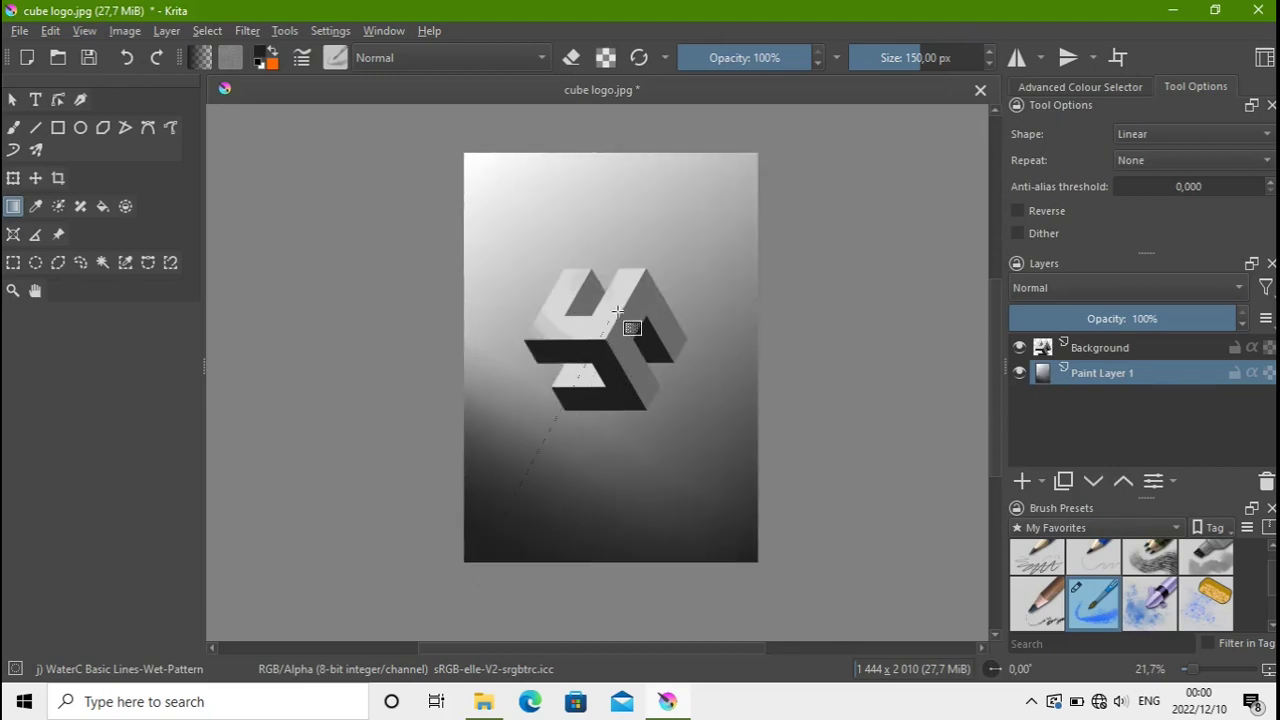